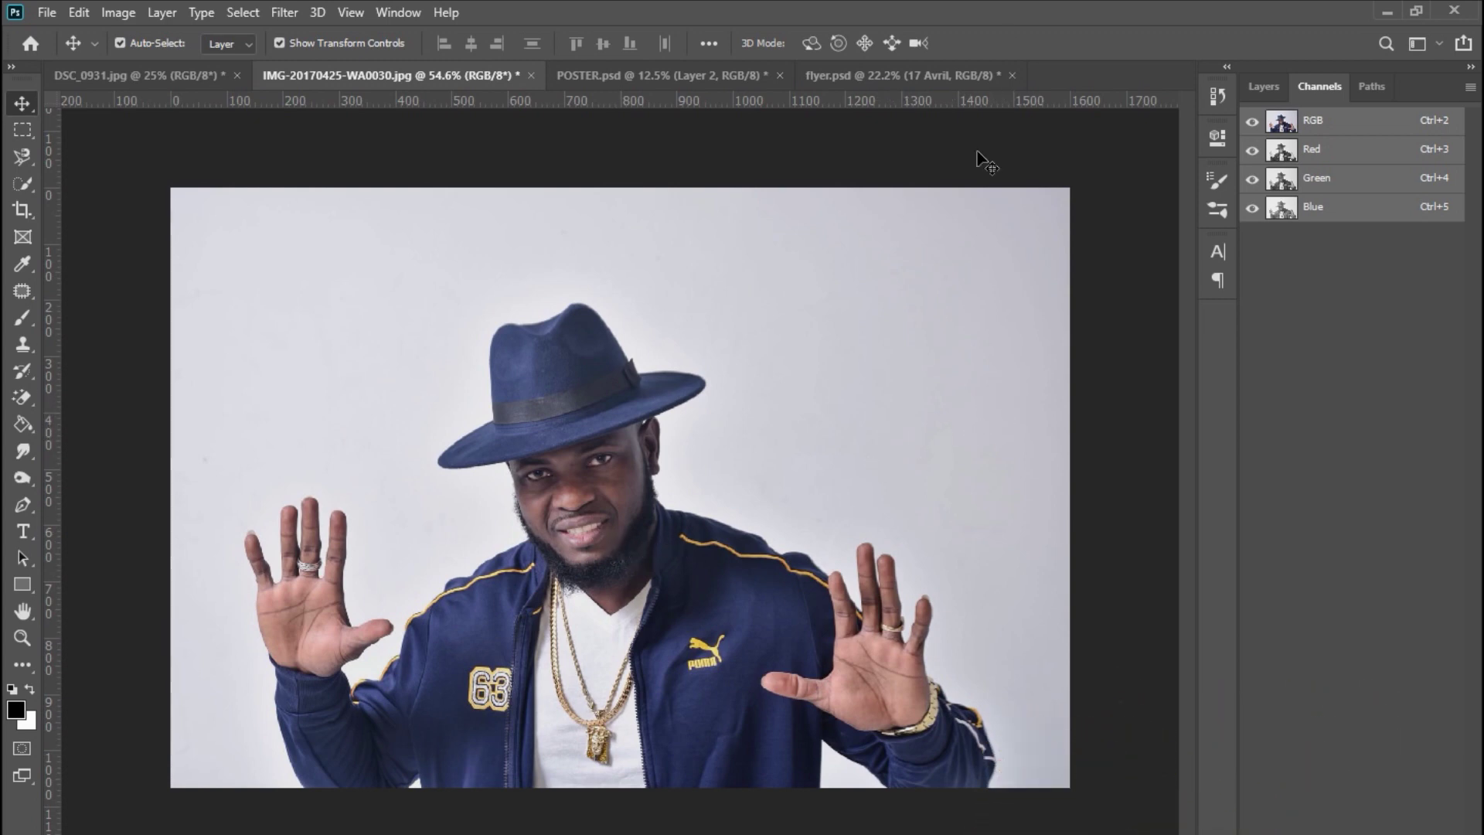
- Choose the Magnetic Lasso Tool from the lasso tool flyout
{"action": "left_click", "coordinate": [23, 160]}
{"action": "right_click", "coordinate": [23, 160]}
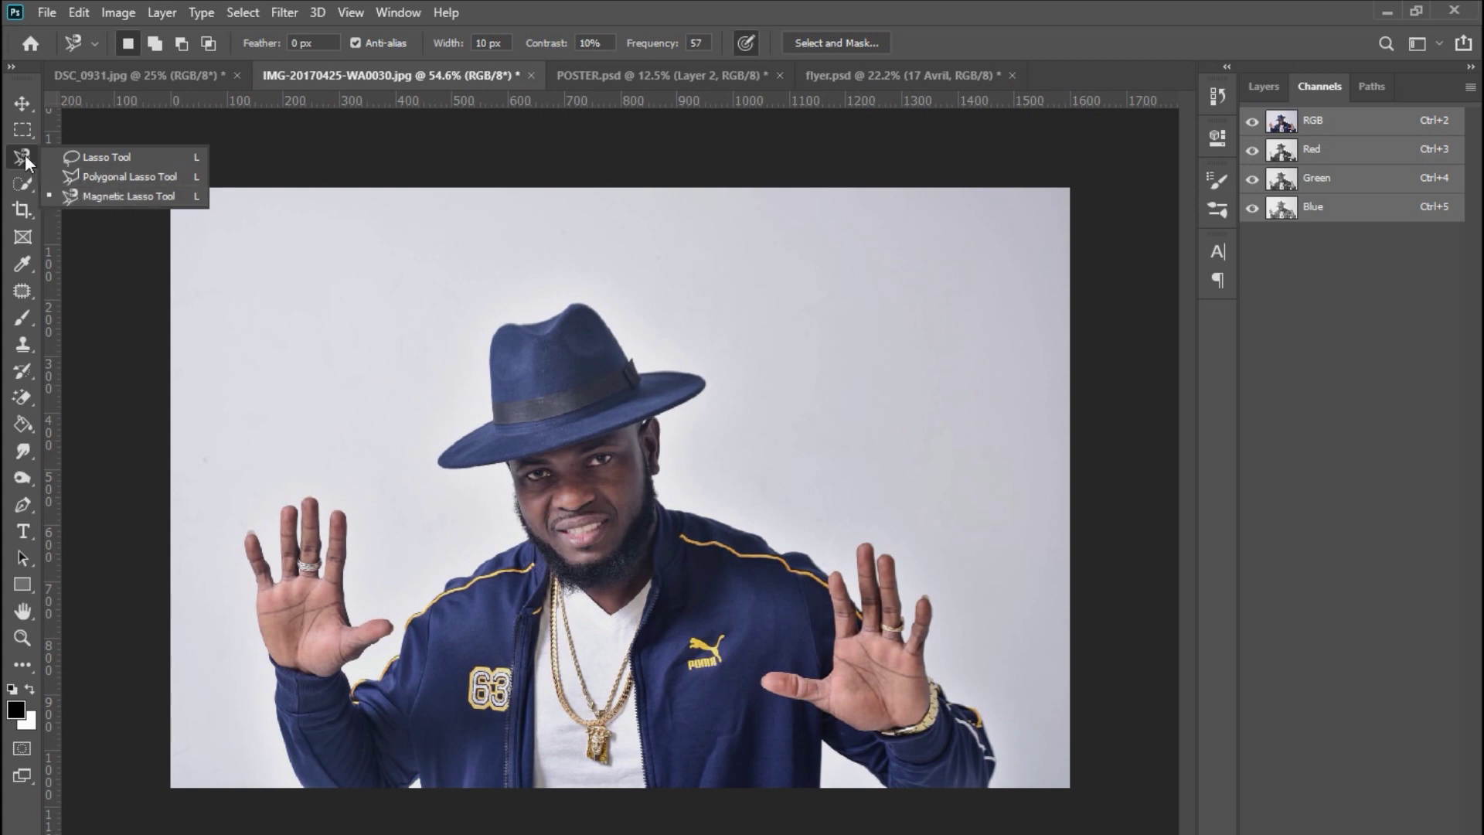
{"action": "left_click", "coordinate": [116, 196]}
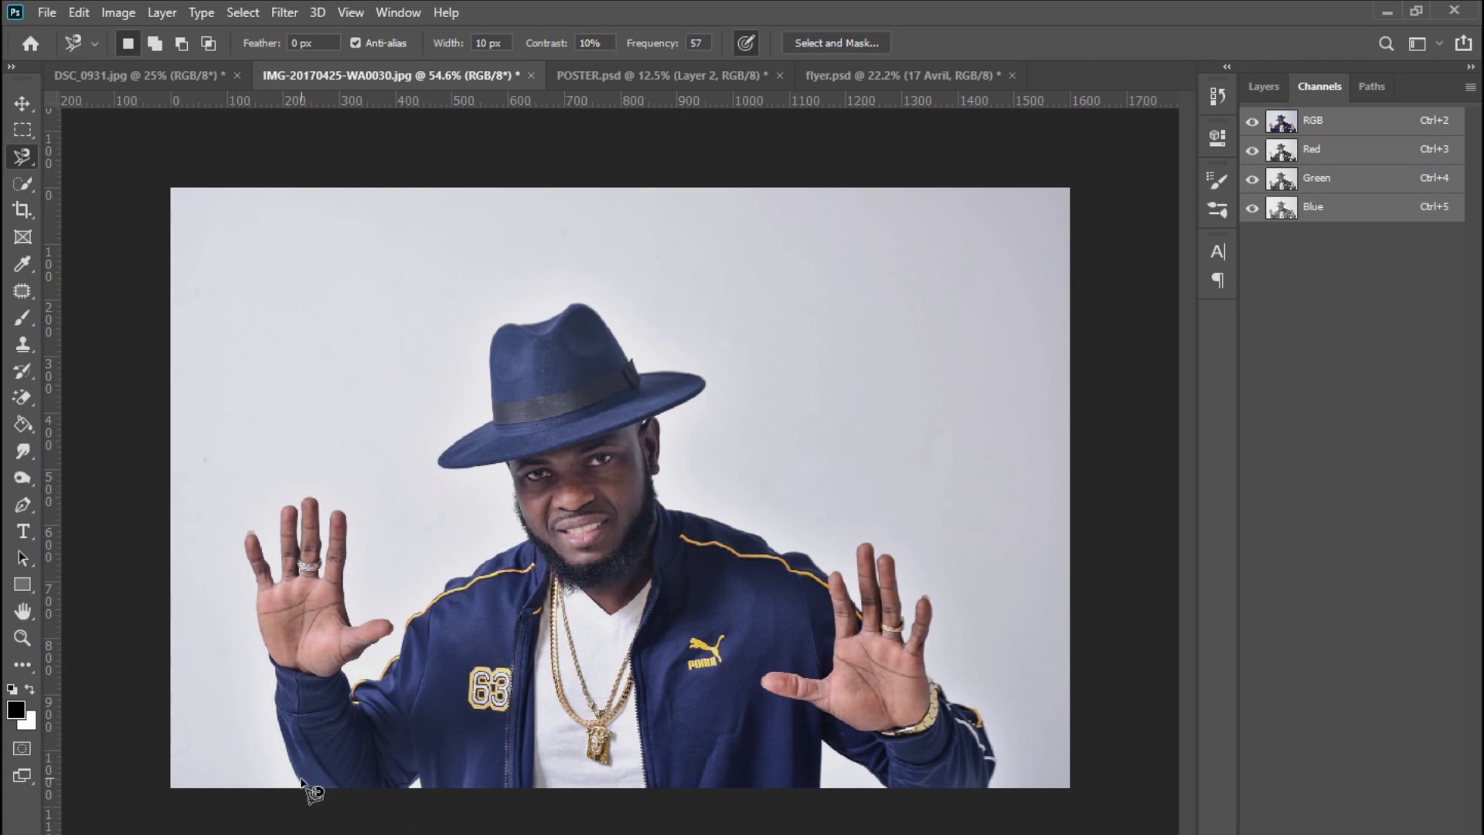
- Zoom and pan in on the man's raised arm to inspect its edge
{"action": "scroll", "coordinate": [304, 793], "scroll_direction": "up", "scroll_amount": 3}
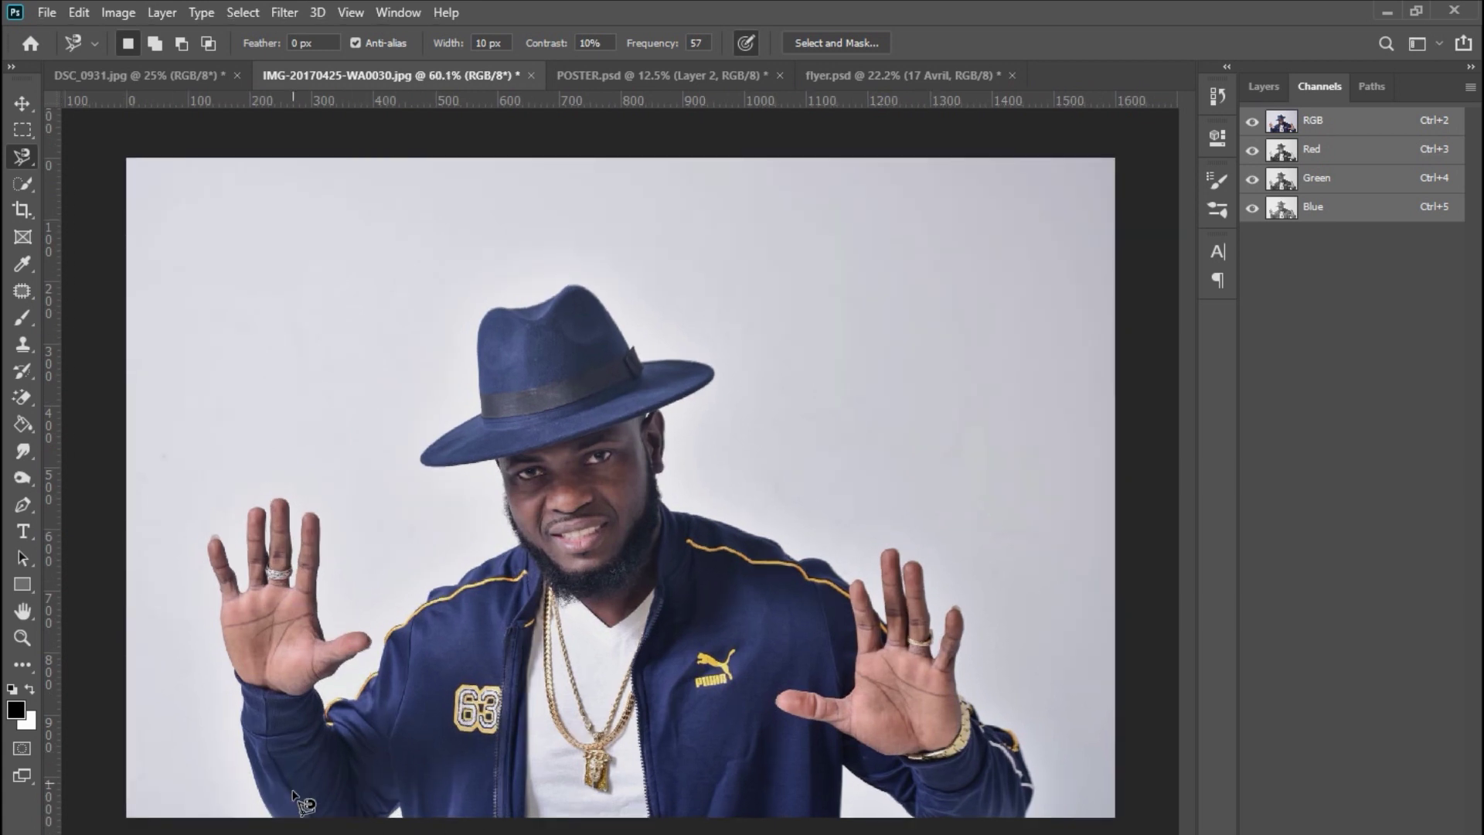
{"action": "scroll", "coordinate": [1188, 533], "scroll_direction": "down", "scroll_amount": 3}
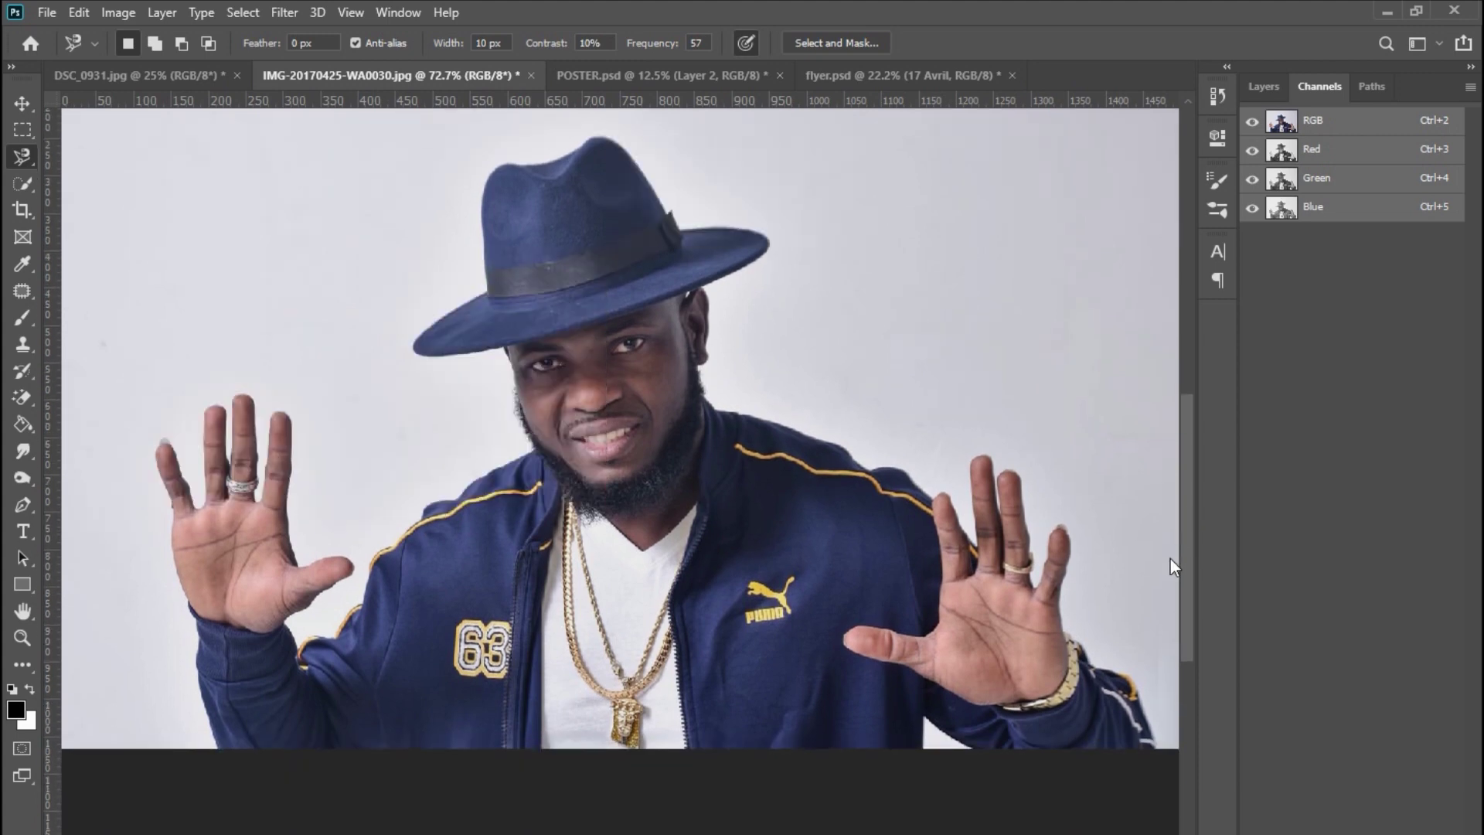
{"action": "scroll", "coordinate": [481, 719], "scroll_direction": "left", "scroll_amount": 3}
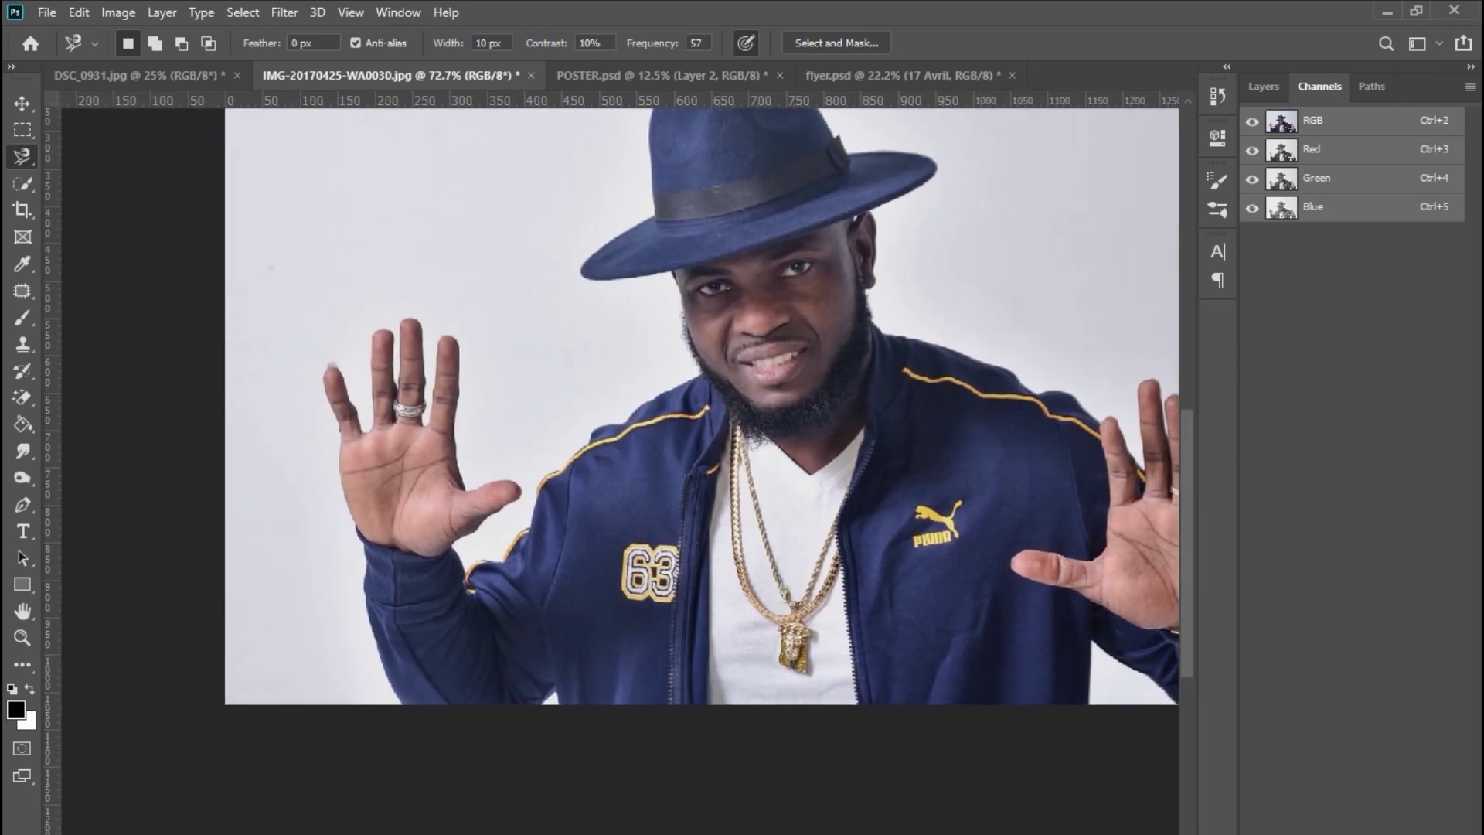
{"action": "scroll", "coordinate": [402, 704], "scroll_direction": "up", "scroll_amount": 2}
{"action": "scroll", "coordinate": [404, 703], "scroll_direction": "up", "scroll_amount": 2}
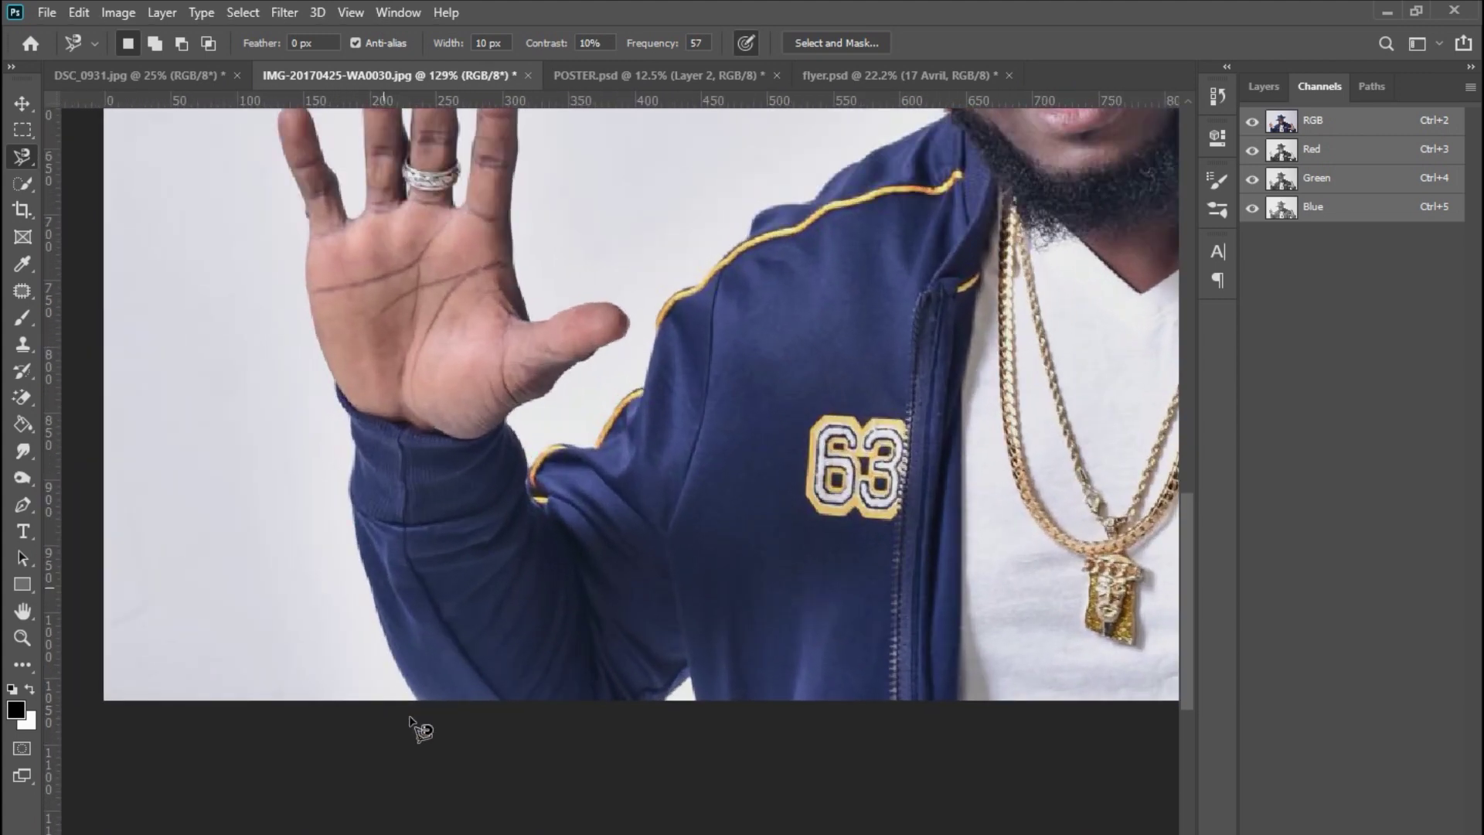
{"action": "scroll", "coordinate": [406, 704], "scroll_direction": "up", "scroll_amount": 2}
{"action": "scroll", "coordinate": [410, 705], "scroll_direction": "up", "scroll_amount": 1}
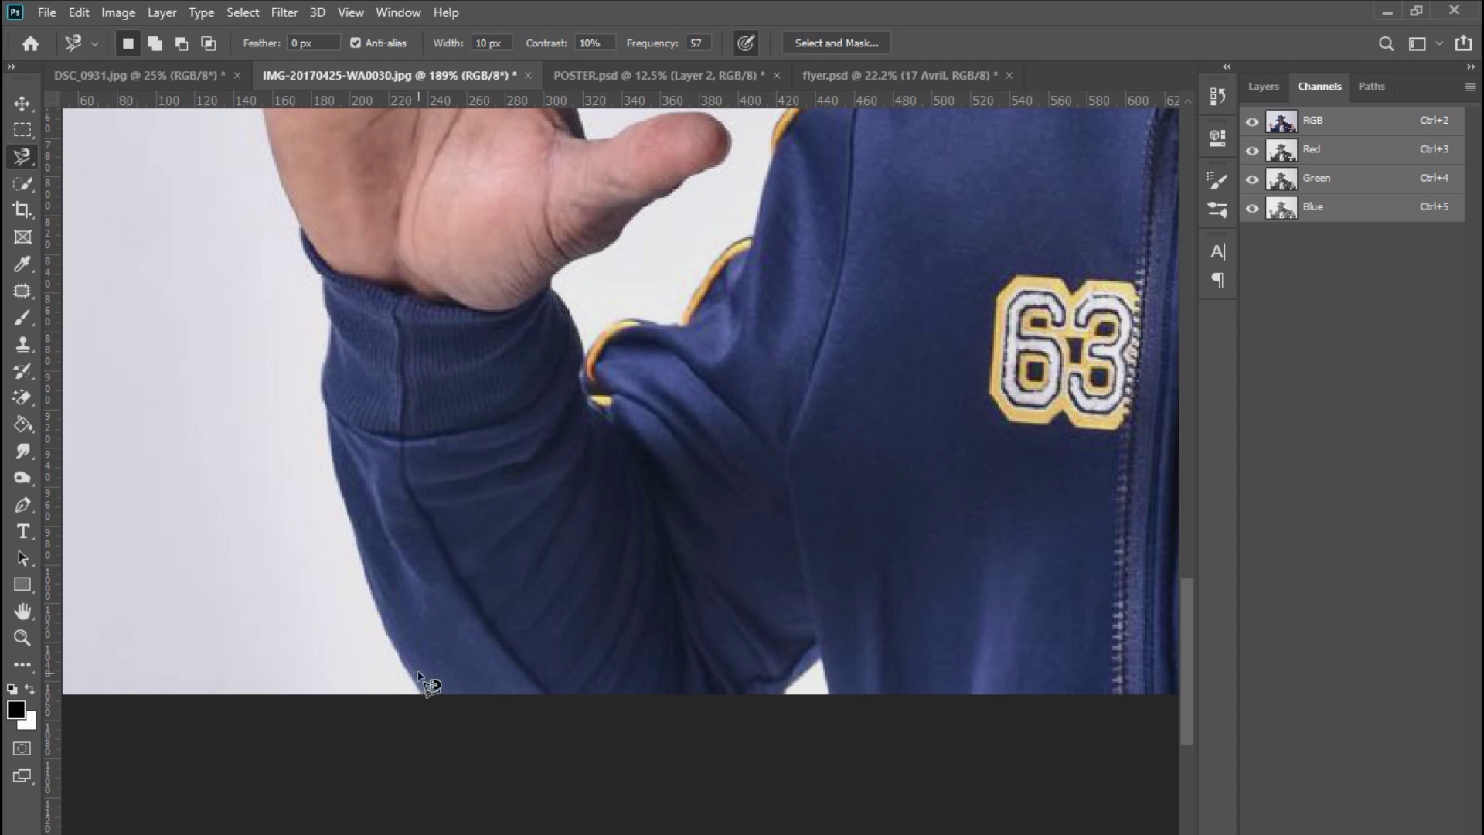
{"action": "scroll", "coordinate": [455, 666], "scroll_direction": "down", "scroll_amount": 2}
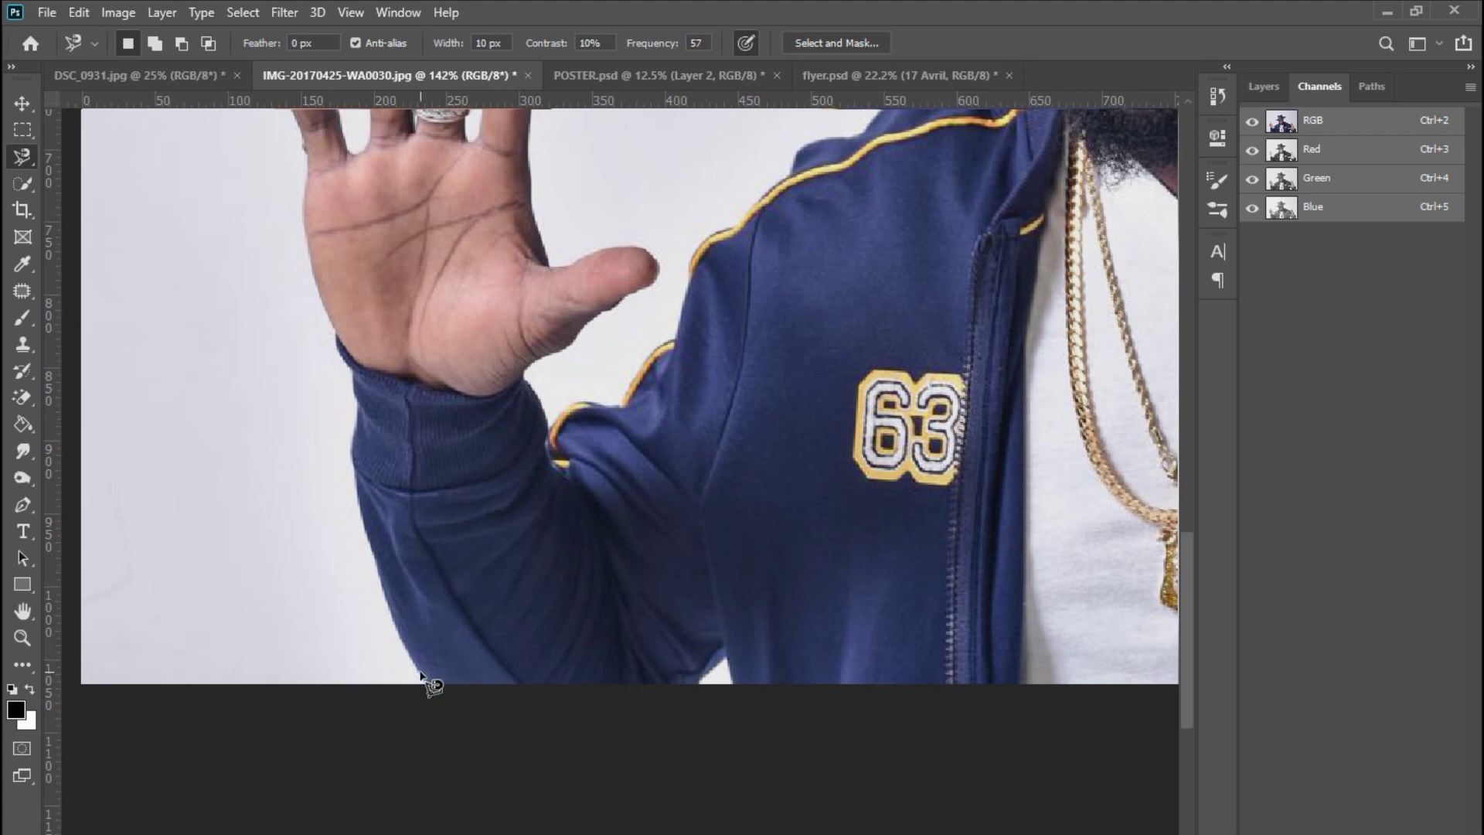
{"action": "scroll", "coordinate": [423, 677], "scroll_direction": "down", "scroll_amount": 2}
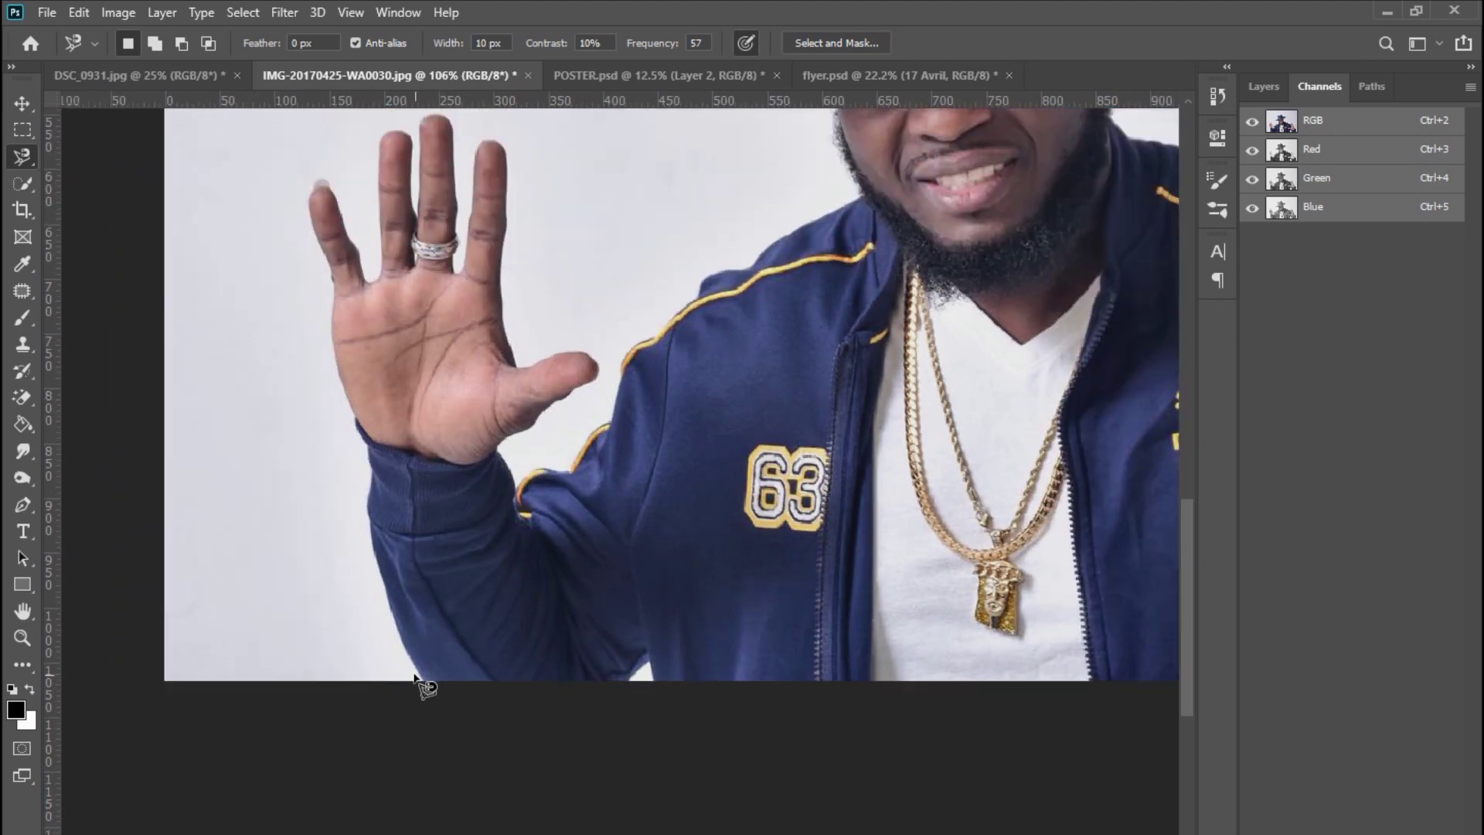
{"action": "scroll", "coordinate": [423, 685], "scroll_direction": "down", "scroll_amount": 1}
{"action": "scroll", "coordinate": [421, 686], "scroll_direction": "down", "scroll_amount": 1}
{"action": "scroll", "coordinate": [334, 756], "scroll_direction": "up", "scroll_amount": 2}
{"action": "scroll", "coordinate": [334, 756], "scroll_direction": "up", "scroll_amount": 2}
{"action": "scroll", "coordinate": [371, 781], "scroll_direction": "down", "scroll_amount": 2}
{"action": "scroll", "coordinate": [464, 735], "scroll_direction": "down", "scroll_amount": 1}
{"action": "scroll", "coordinate": [607, 661], "scroll_direction": "down", "scroll_amount": 1}
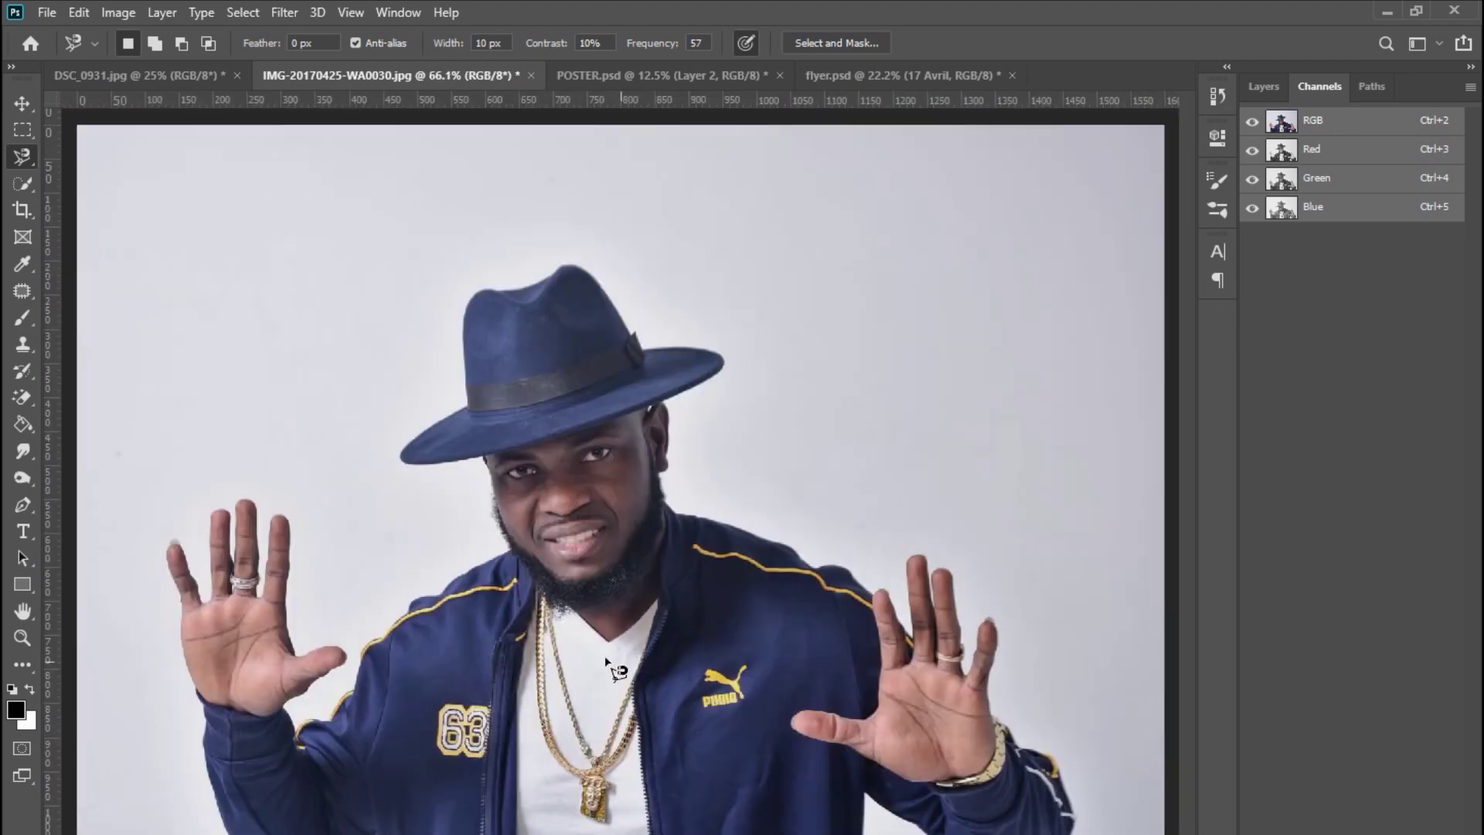
{"action": "scroll", "coordinate": [632, 615], "scroll_direction": "down", "scroll_amount": 1}
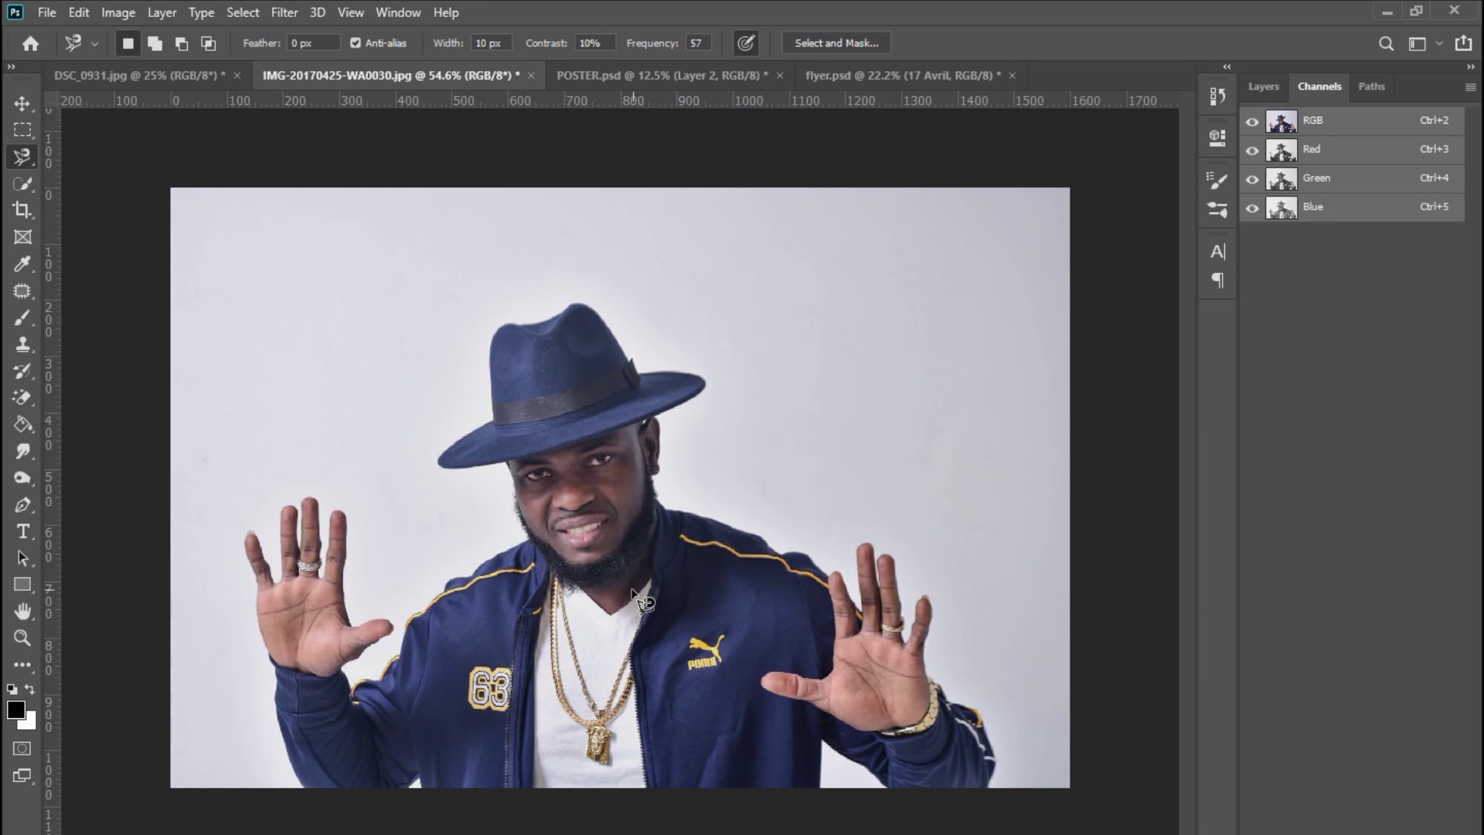
{"action": "scroll", "coordinate": [633, 597], "scroll_direction": "up", "scroll_amount": 1}
{"action": "scroll", "coordinate": [632, 597], "scroll_direction": "up", "scroll_amount": 2}
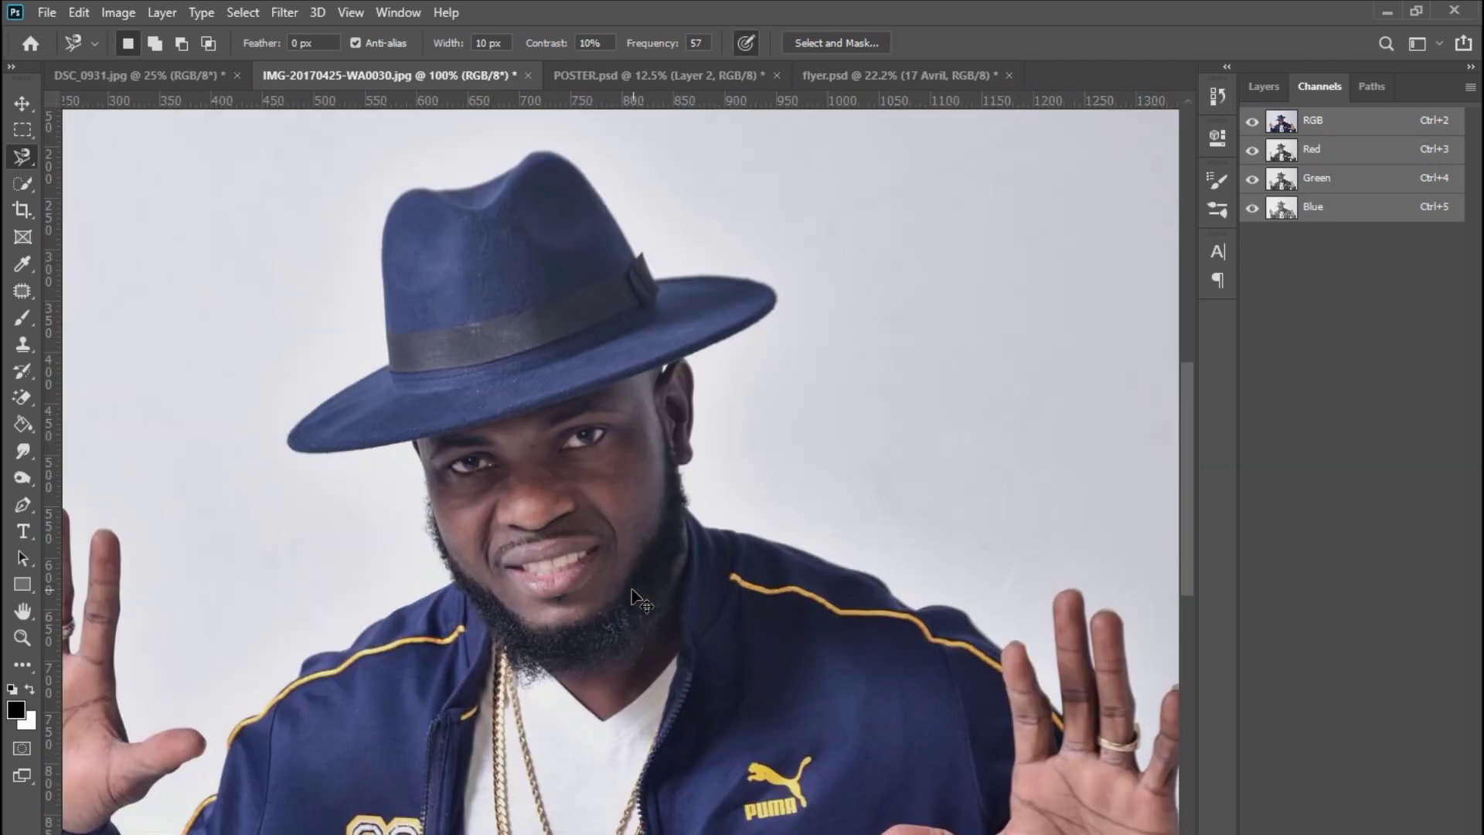
{"action": "scroll", "coordinate": [632, 597], "scroll_direction": "down", "scroll_amount": 1}
{"action": "scroll", "coordinate": [632, 598], "scroll_direction": "down", "scroll_amount": 1}
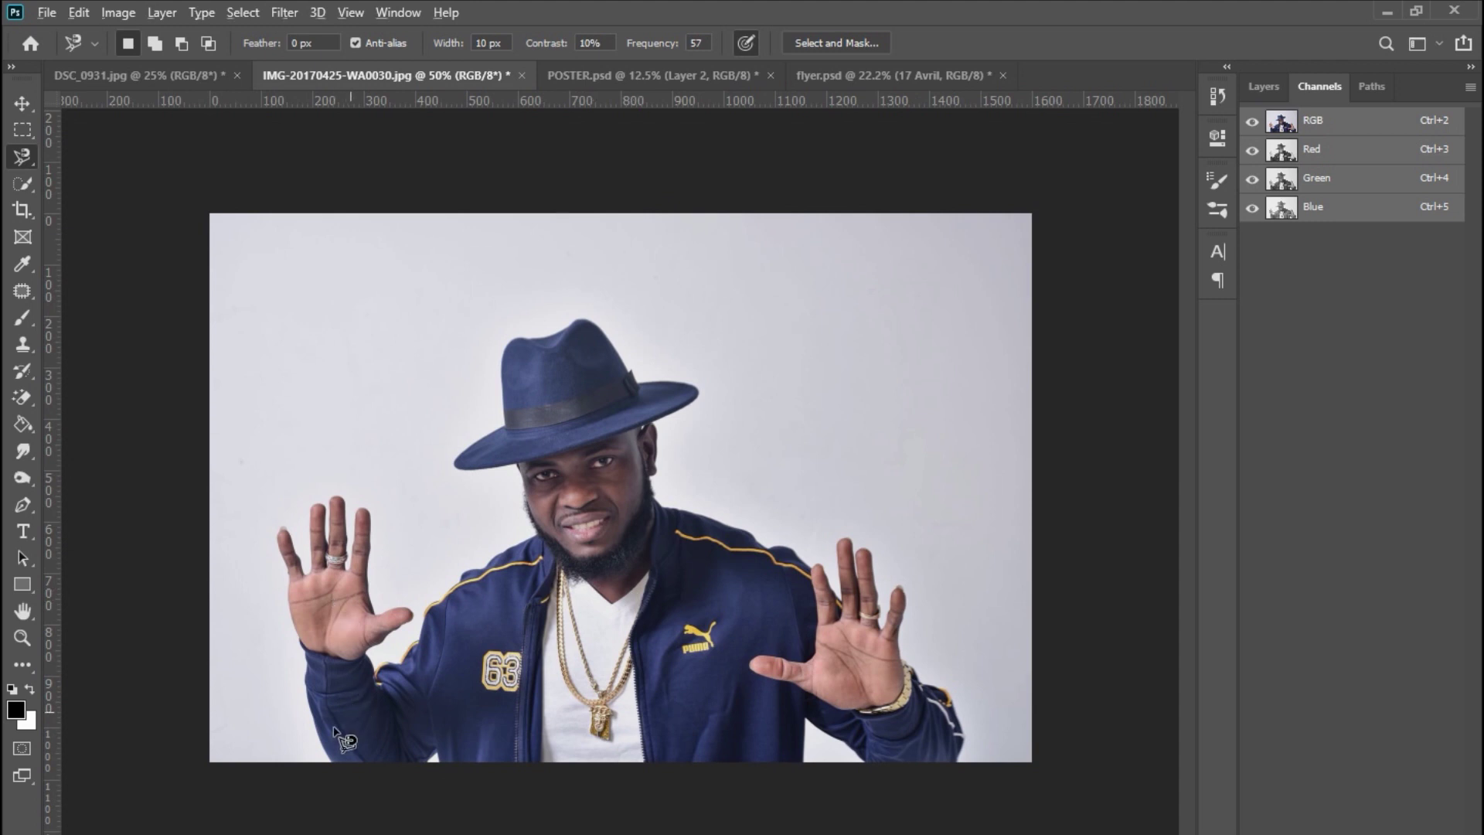
{"action": "scroll", "coordinate": [323, 787], "scroll_direction": "up", "scroll_amount": 1}
{"action": "scroll", "coordinate": [323, 786], "scroll_direction": "up", "scroll_amount": 1}
{"action": "scroll", "coordinate": [902, 695], "scroll_direction": "up", "scroll_amount": 1}
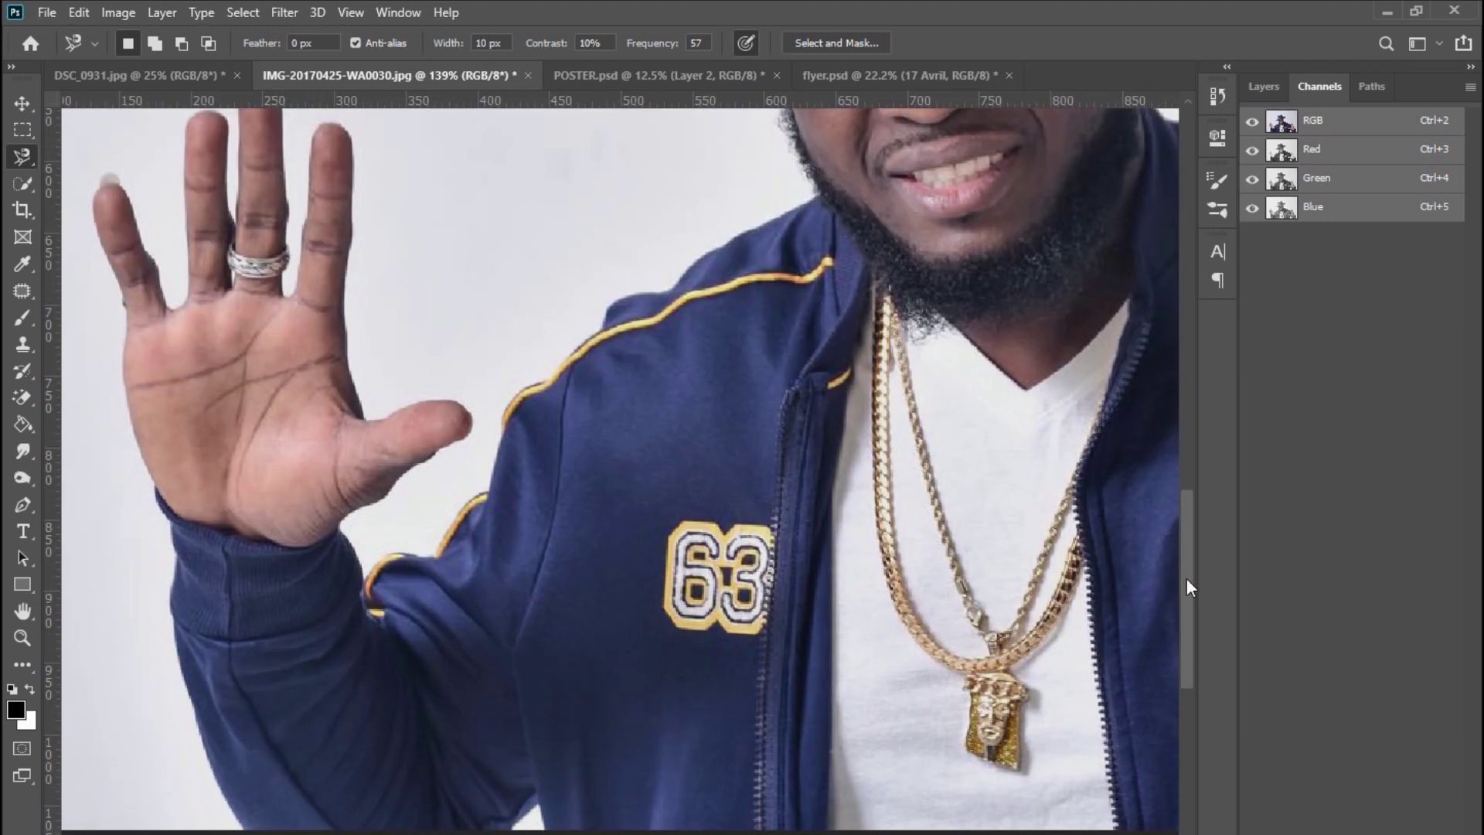
{"action": "left_click_drag", "start_coordinate": [1188, 590], "coordinate": [1193, 616]}
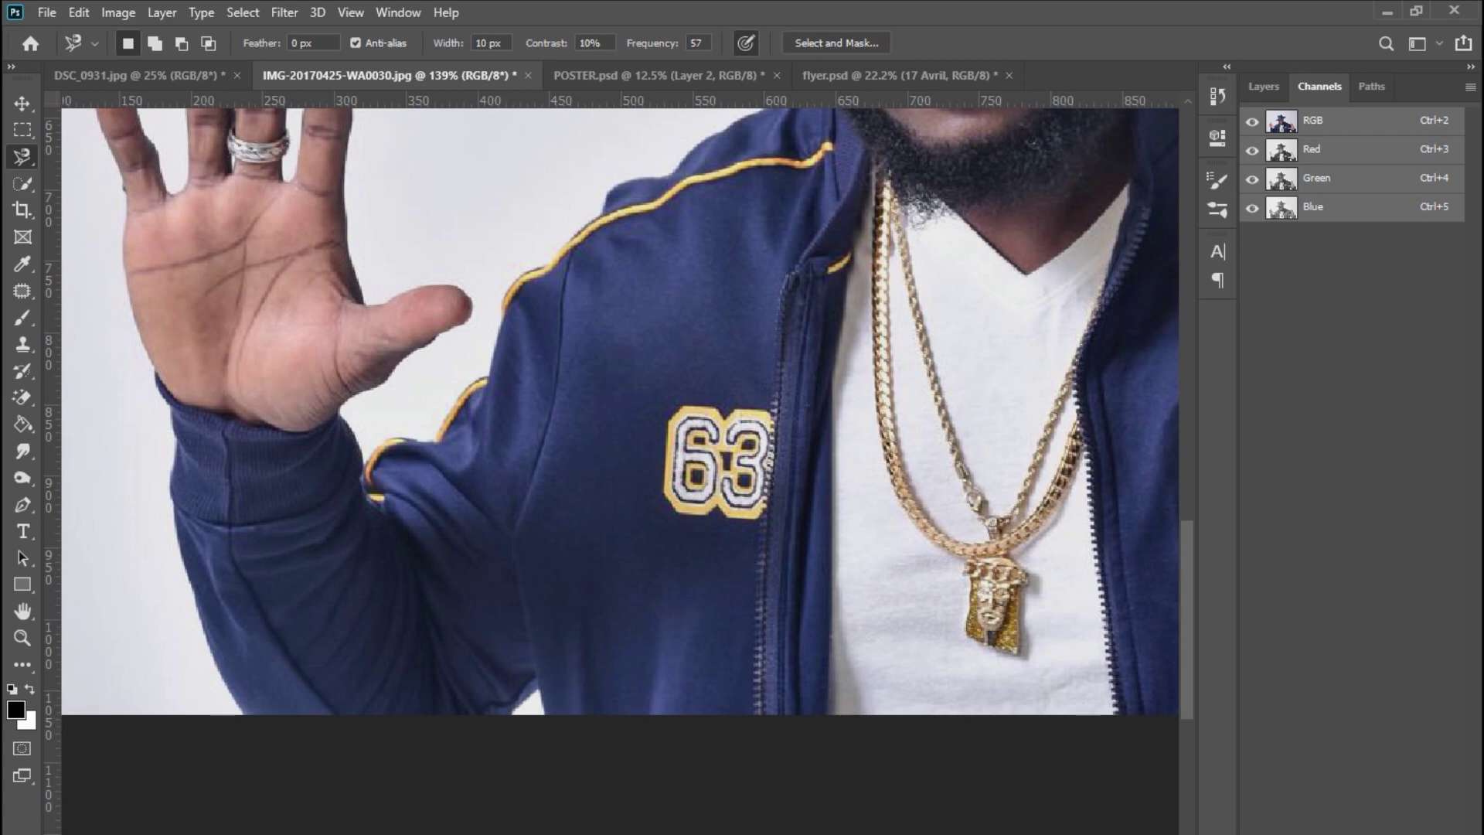
- Show the Layers panel and set the first lasso point at the sleeve's lower edge
{"action": "scroll", "coordinate": [413, 713], "scroll_direction": "left", "scroll_amount": 2}
{"action": "scroll", "coordinate": [413, 715], "scroll_direction": "up", "scroll_amount": 1}
{"action": "scroll", "coordinate": [402, 719], "scroll_direction": "up", "scroll_amount": 1}
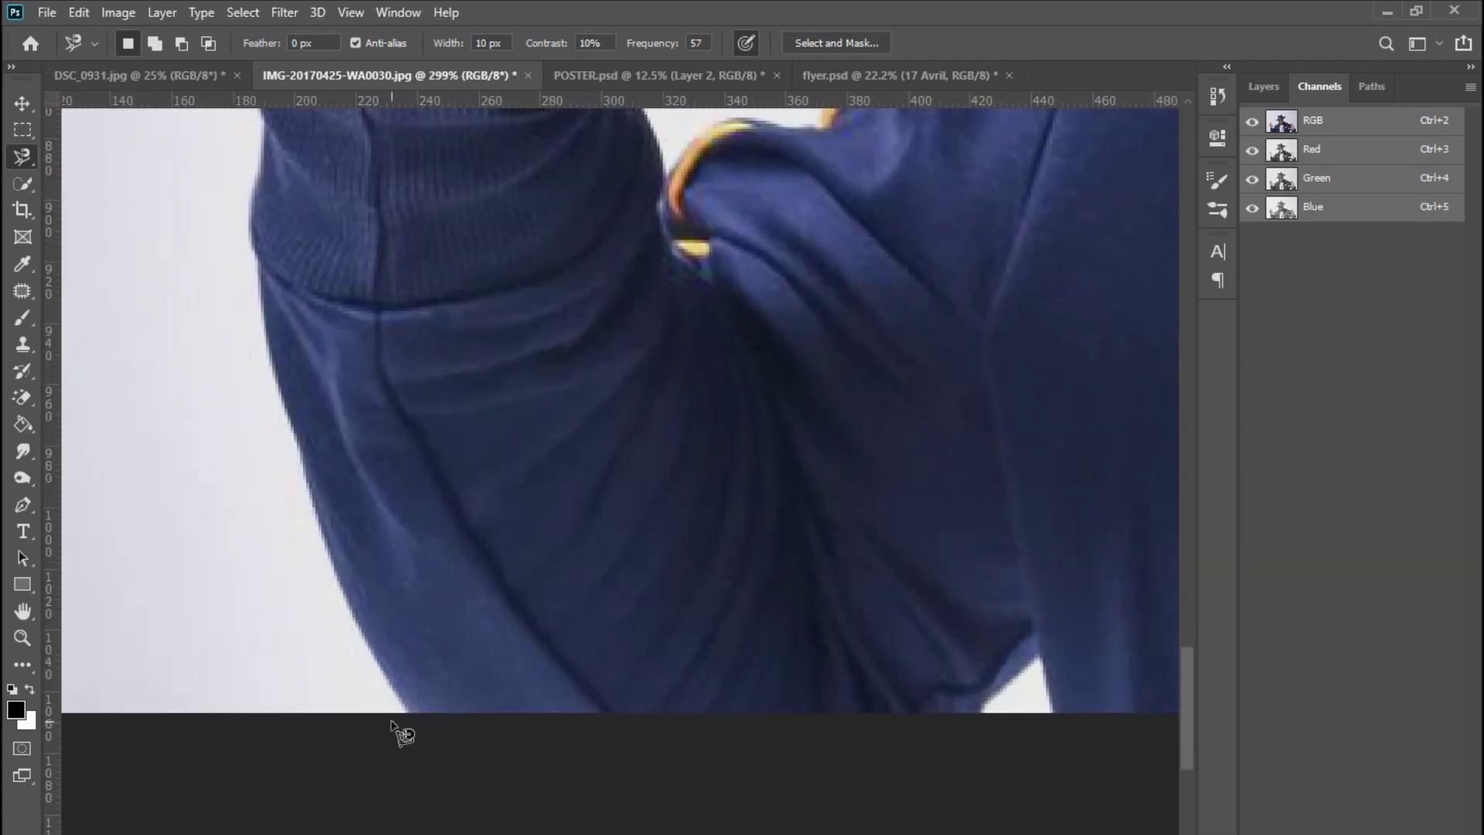
{"action": "scroll", "coordinate": [394, 720], "scroll_direction": "up", "scroll_amount": 1}
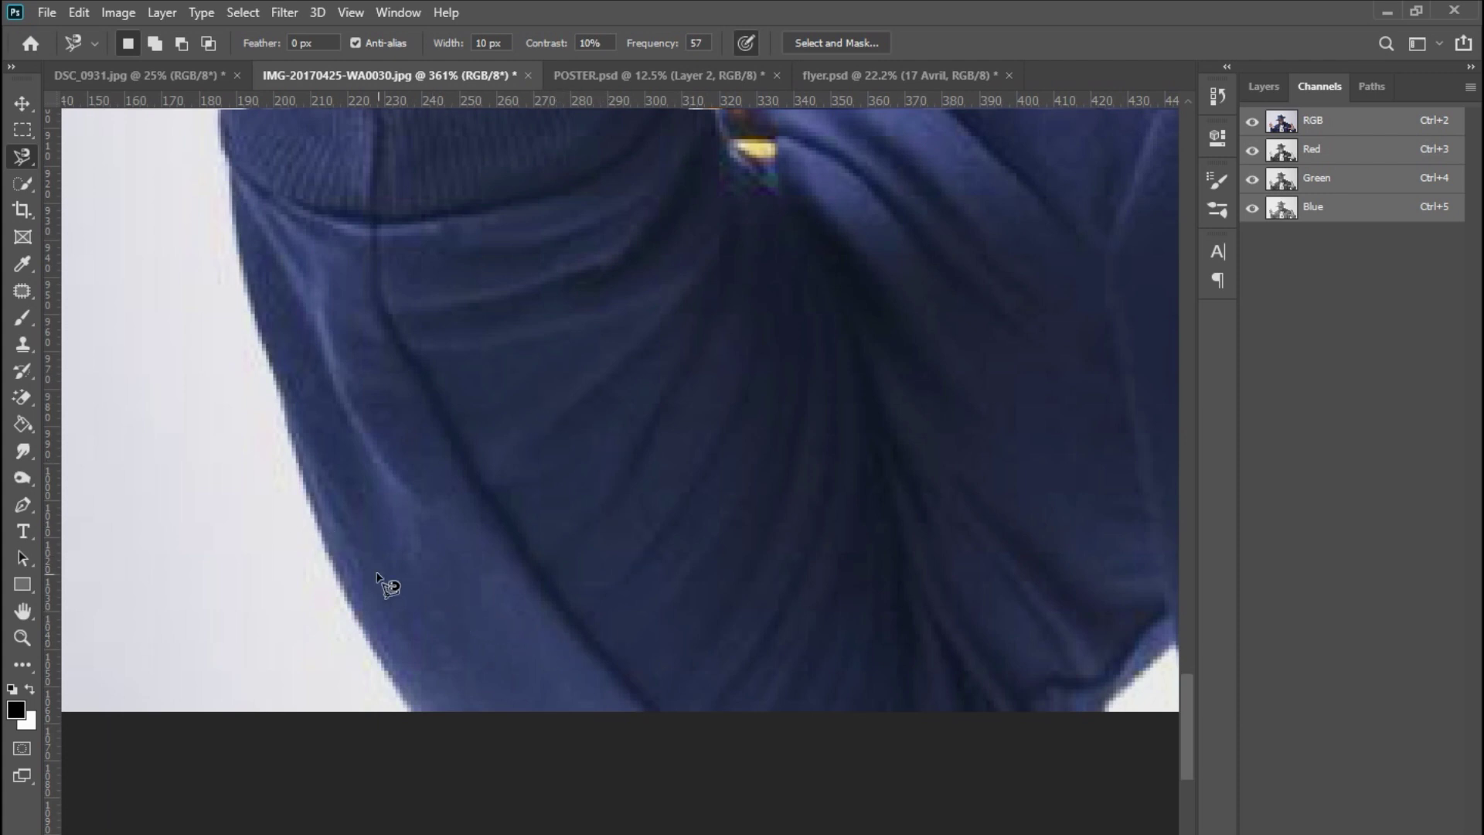
{"action": "left_click", "coordinate": [1265, 85]}
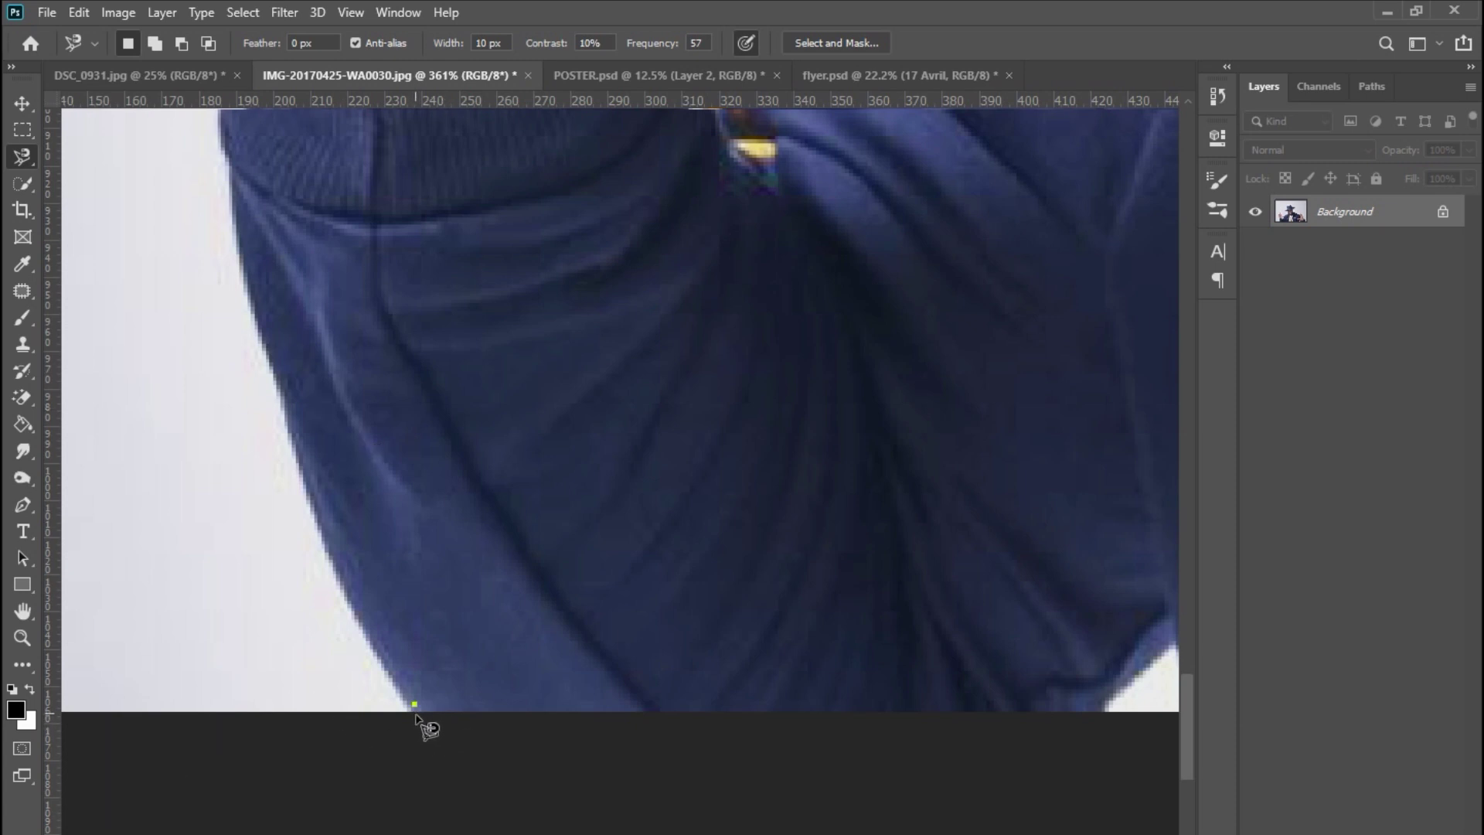
{"action": "left_click", "coordinate": [414, 715]}
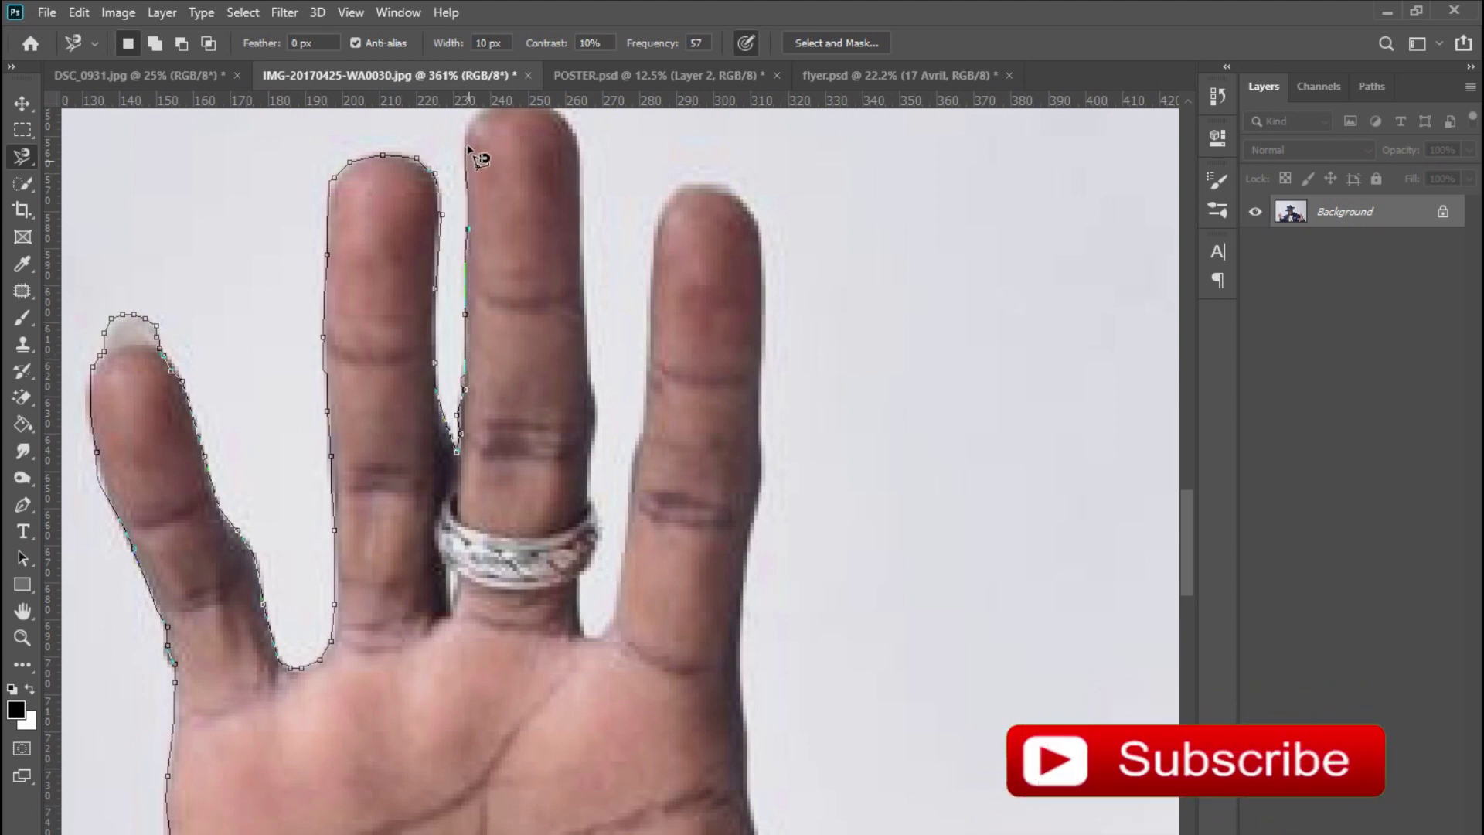
- Trace the magnetic outline up over the ringed finger and the fourth fingertip
{"action": "scroll", "coordinate": [472, 119], "scroll_direction": "up", "scroll_amount": 1}
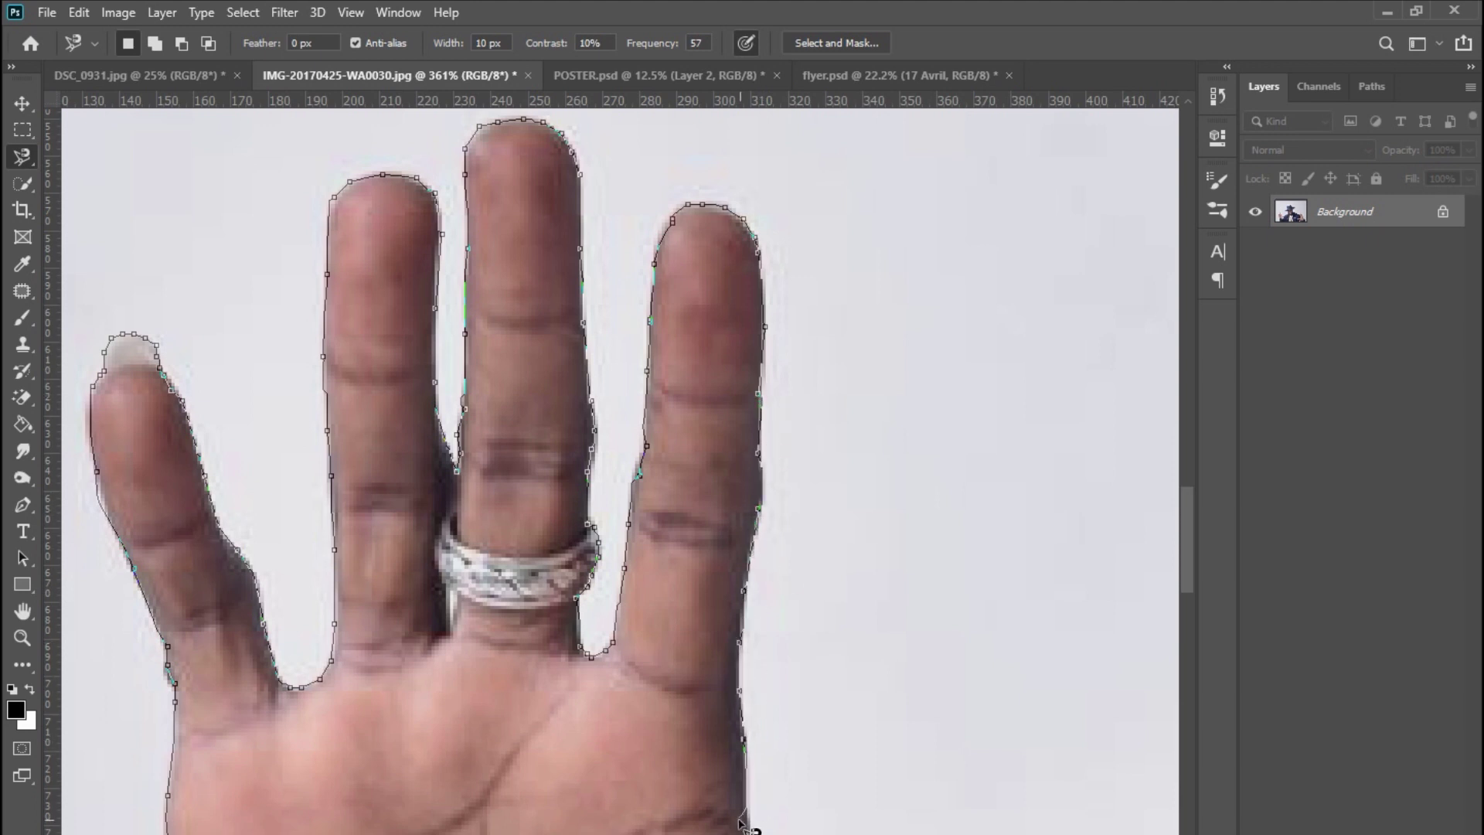
- Continue the outline down the palm's side and around the thumb toward the sleeve
{"action": "scroll", "coordinate": [747, 827], "scroll_direction": "down", "scroll_amount": 3}
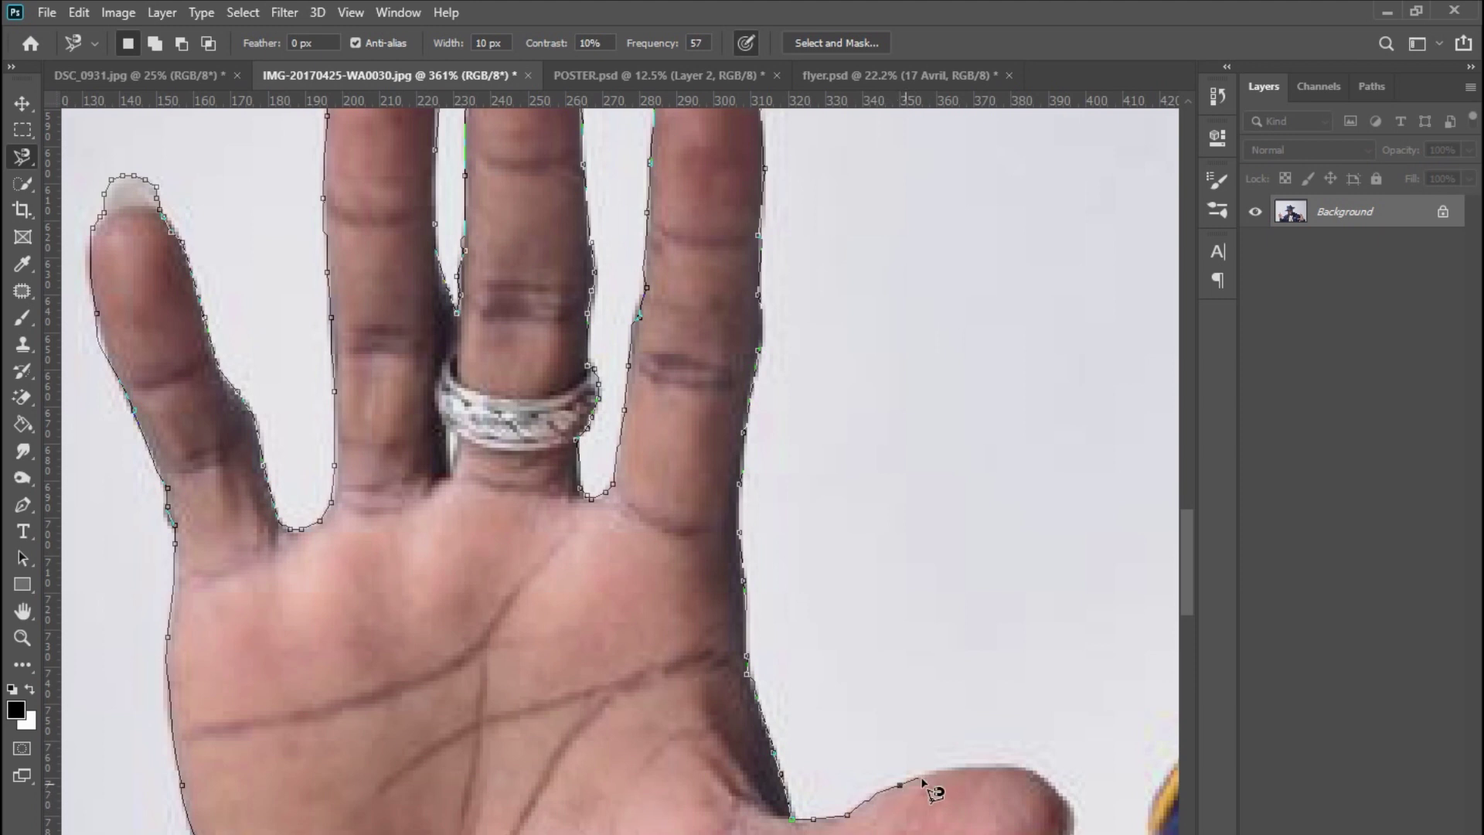
{"action": "scroll", "coordinate": [1077, 812], "scroll_direction": "down", "scroll_amount": 2}
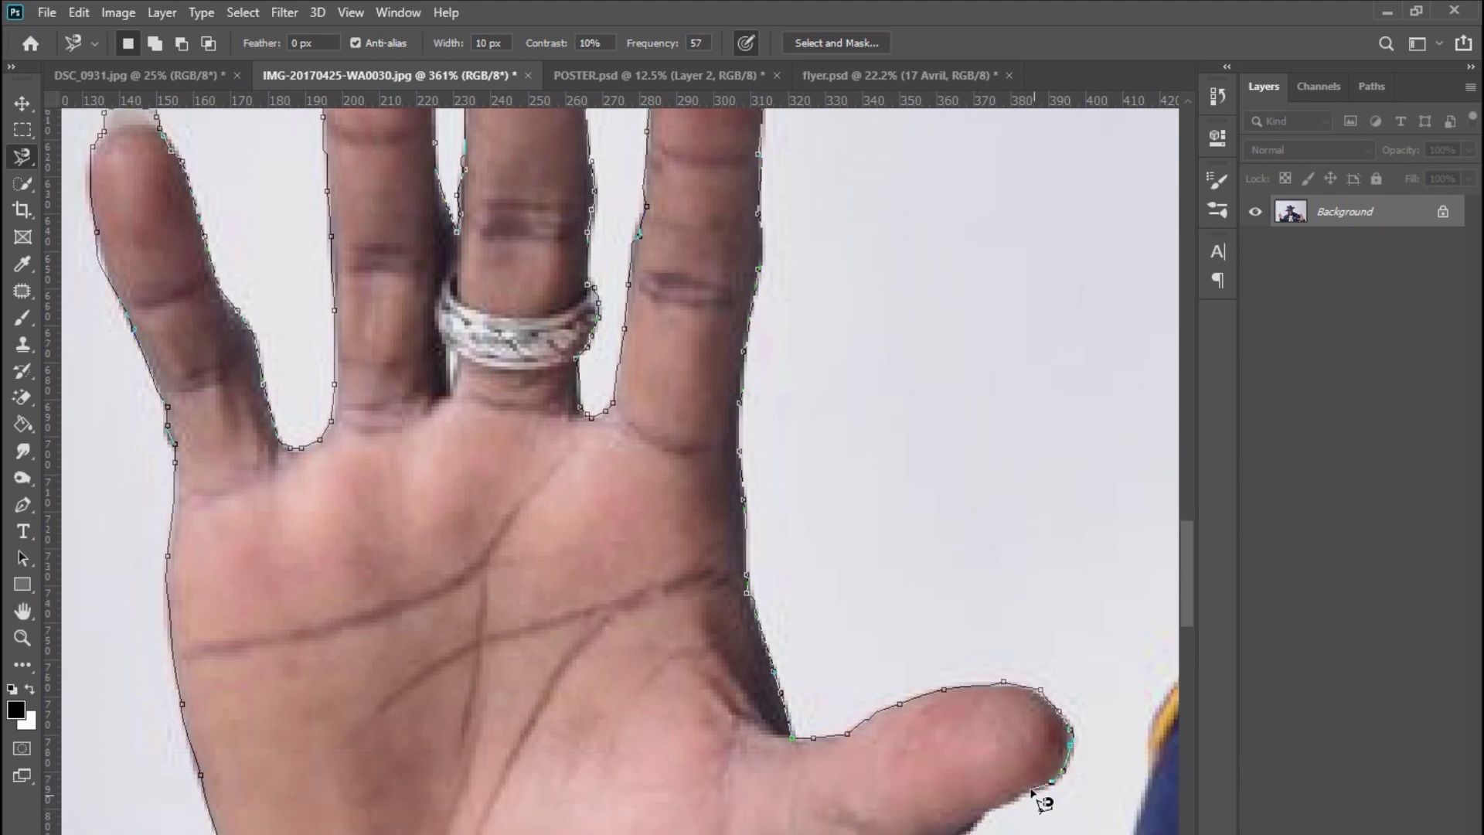
{"action": "scroll", "coordinate": [990, 814], "scroll_direction": "down", "scroll_amount": 1}
{"action": "scroll", "coordinate": [845, 686], "scroll_direction": "down", "scroll_amount": 4}
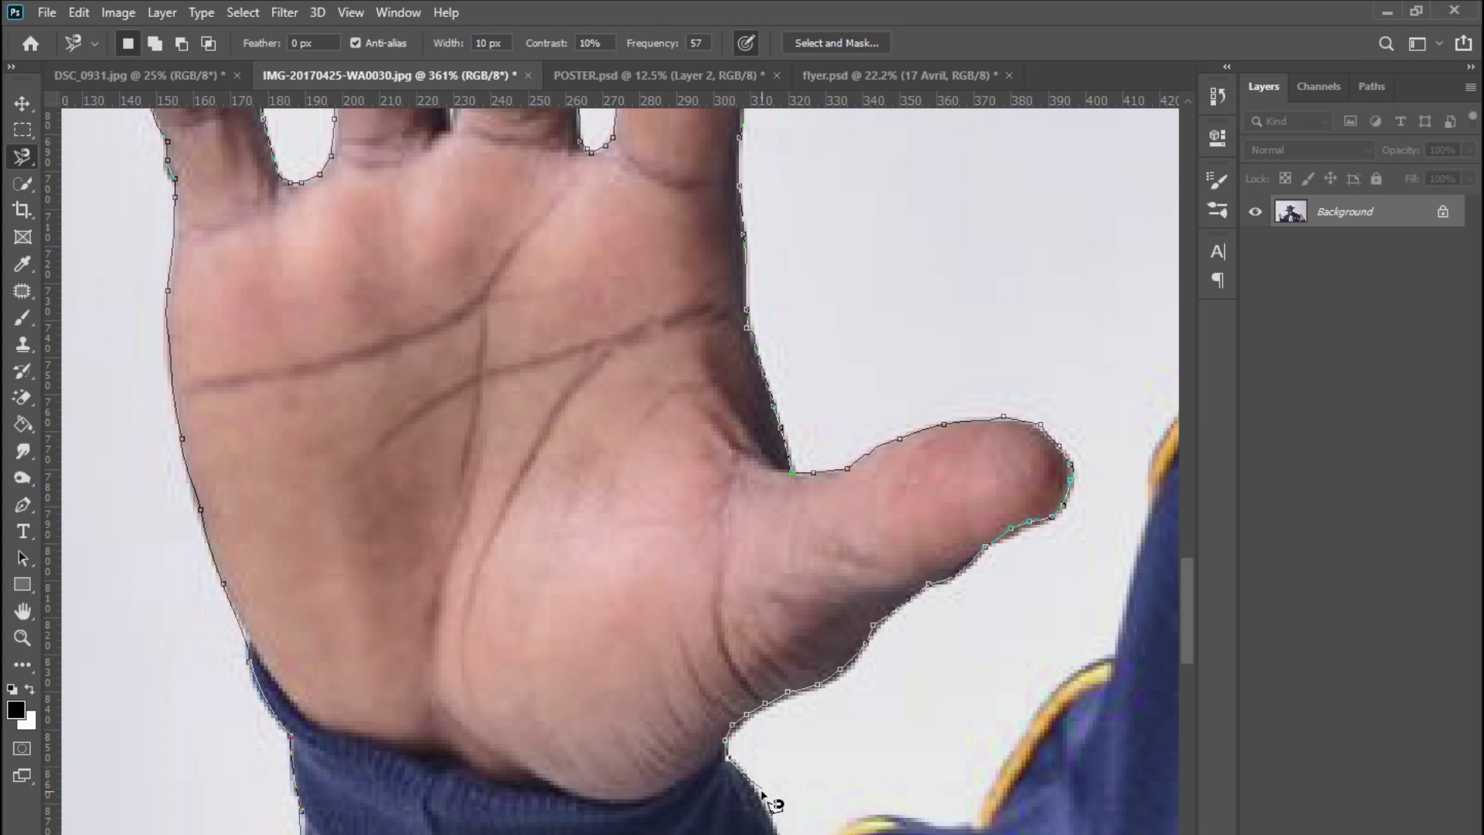
- Trace the outline along the jacket's bottom edge and up the opposite sleeve
{"action": "scroll", "coordinate": [765, 804], "scroll_direction": "down", "scroll_amount": 2}
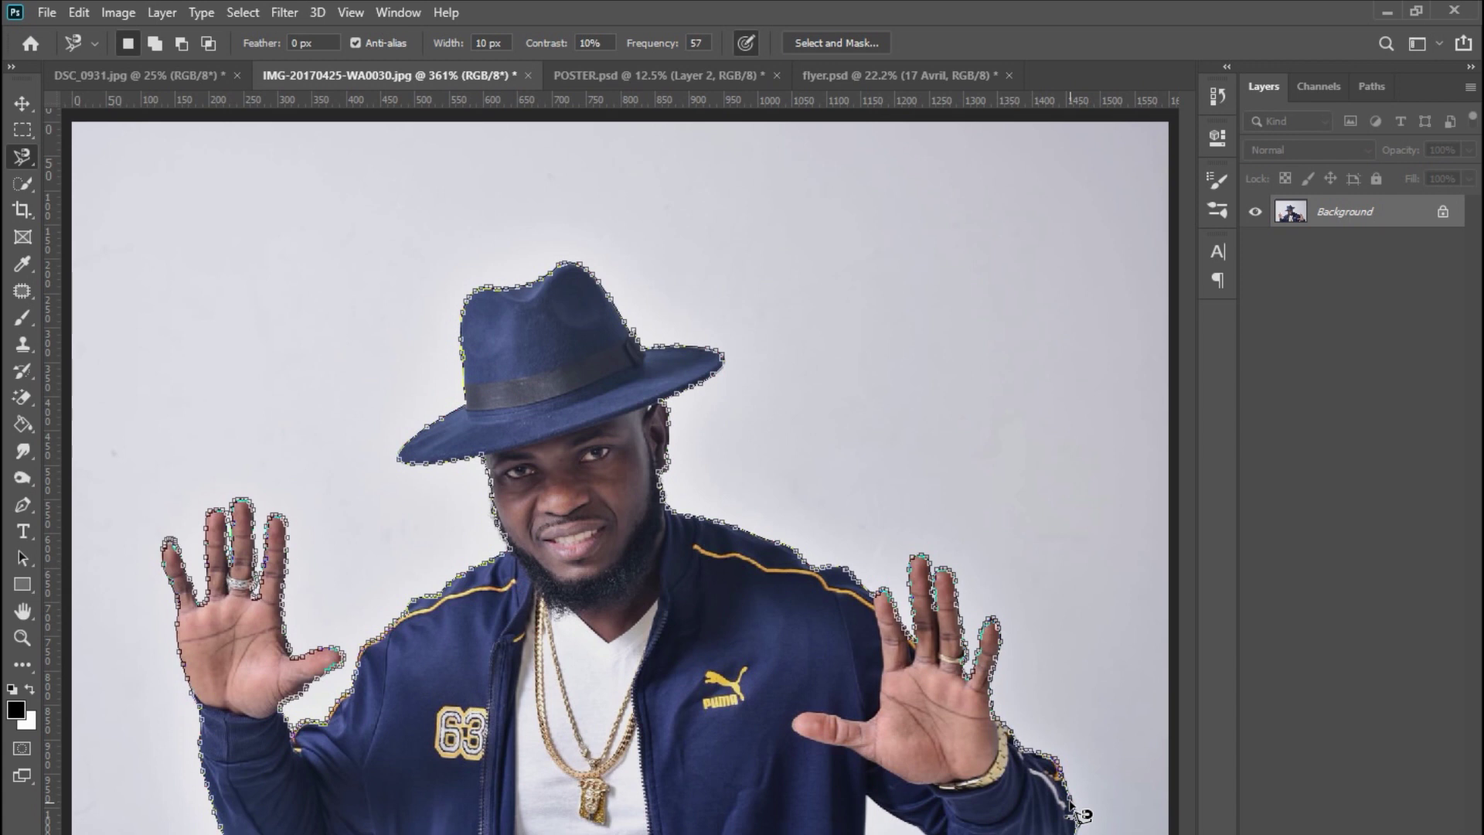
{"action": "left_click_drag", "start_coordinate": [1081, 812], "coordinate": [1033, 788]}
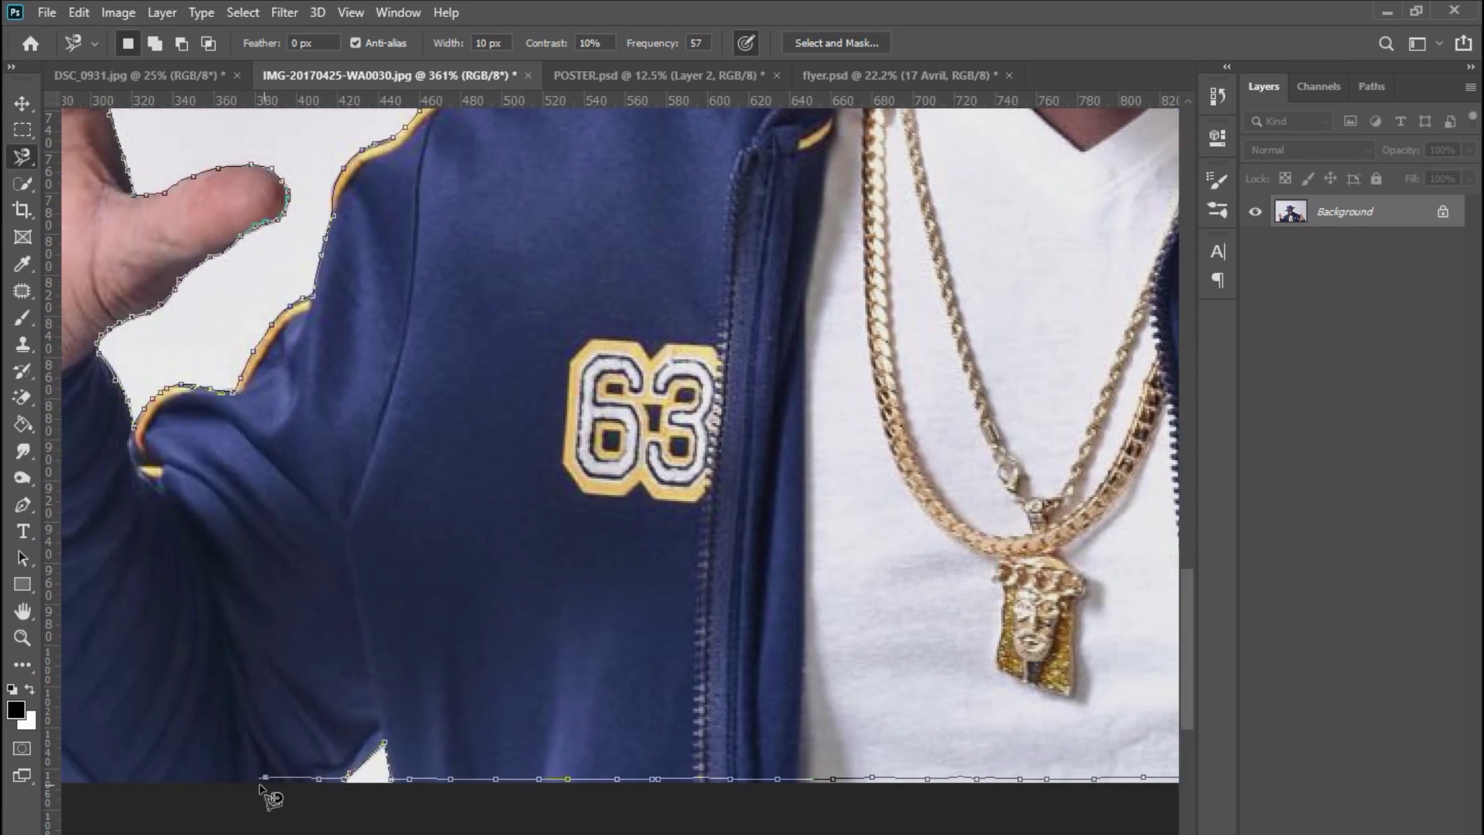
- Delete the stray anchor and close the outline at its starting point
{"action": "key", "text": "BackSpace"}
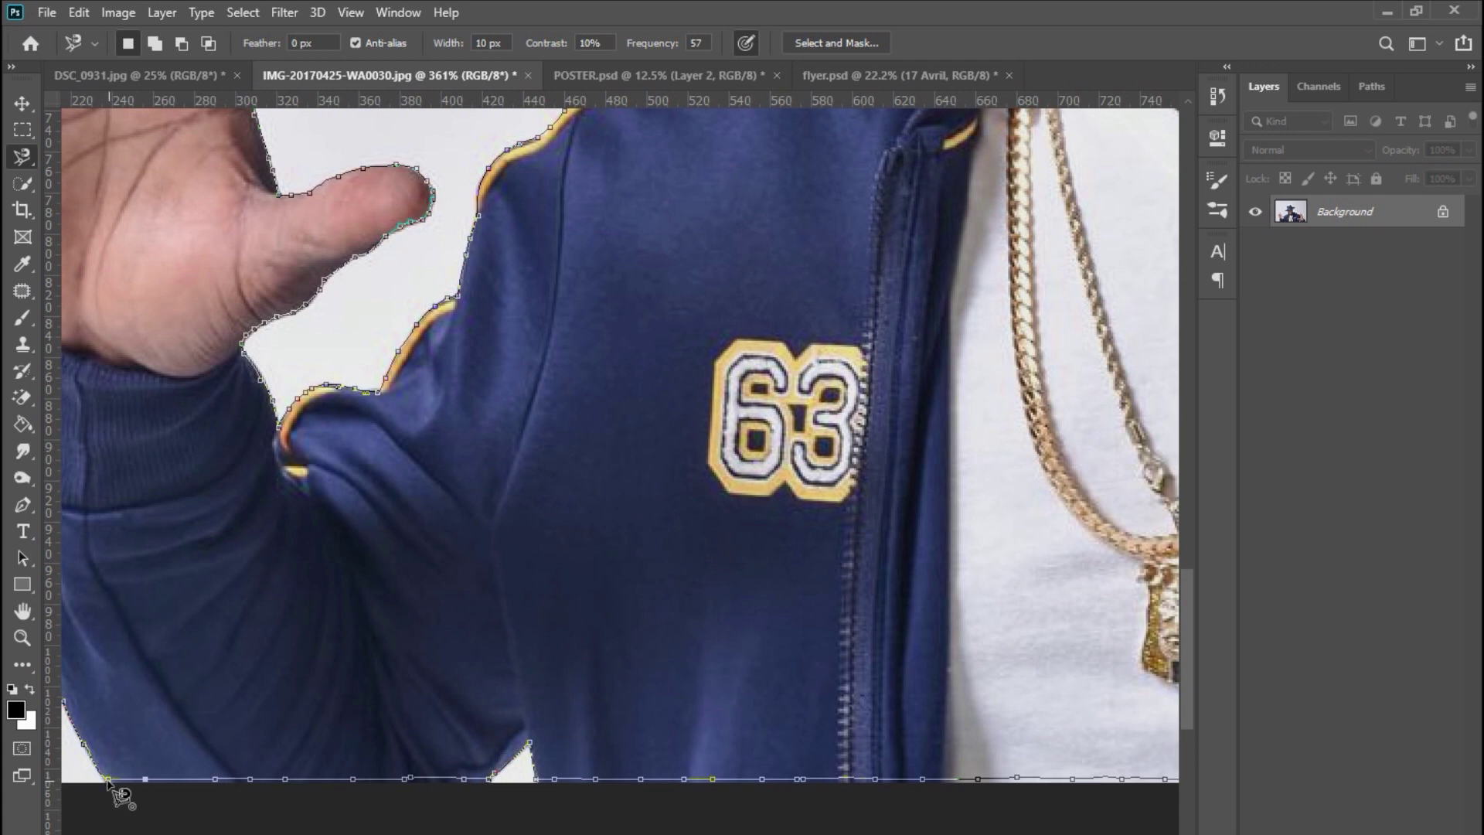
{"action": "left_click", "coordinate": [109, 781]}
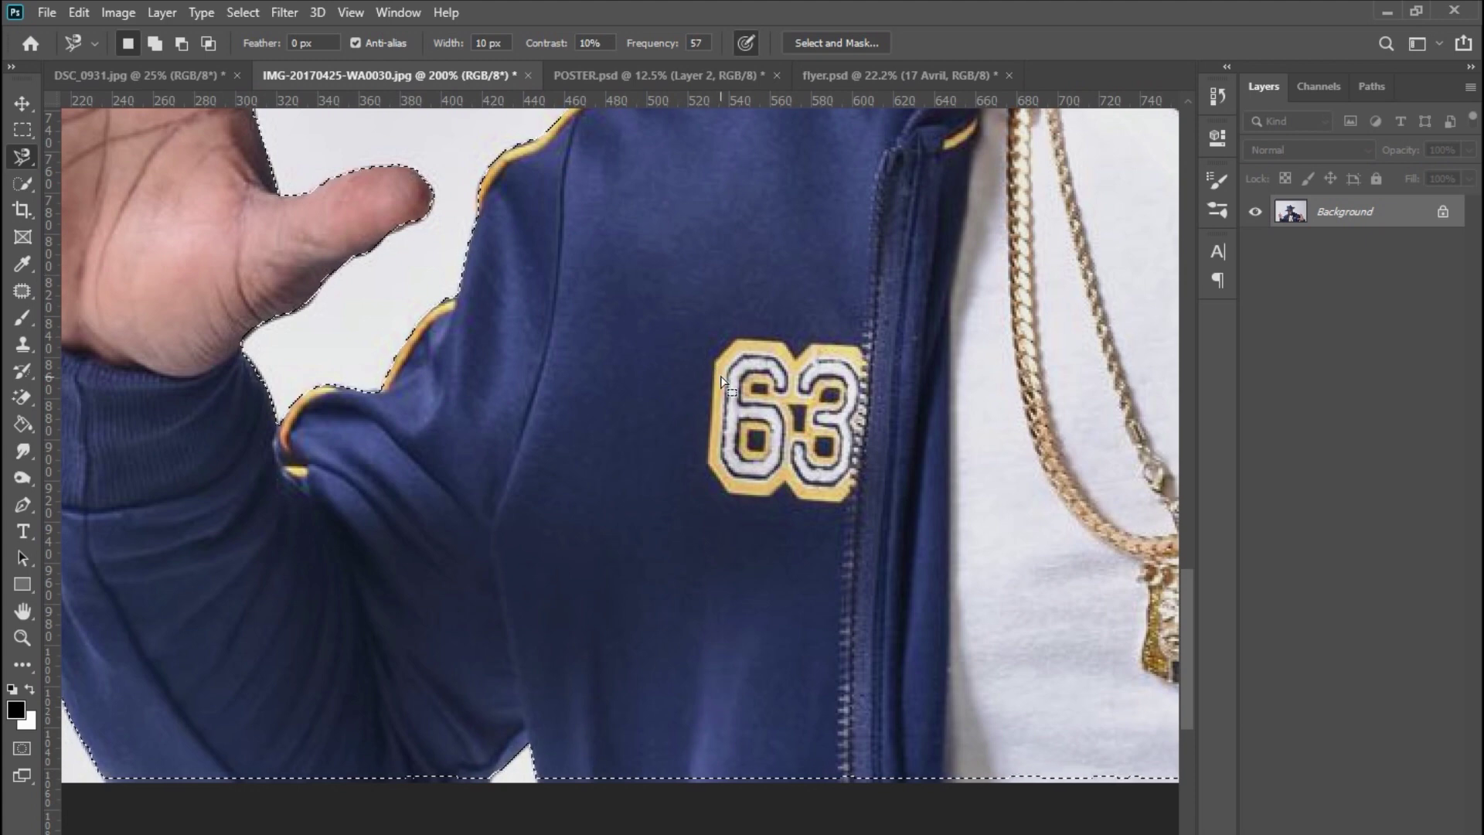
- Zoom out, copy the selection to Layer 1 with Ctrl+J, and hide the Background layer
{"action": "scroll", "coordinate": [715, 385], "scroll_direction": "down", "scroll_amount": 2, "text": "alt"}
{"action": "scroll", "coordinate": [715, 384], "scroll_direction": "down", "scroll_amount": 4, "text": "alt"}
{"action": "scroll", "coordinate": [773, 379], "scroll_direction": "down", "scroll_amount": 3, "text": "alt"}
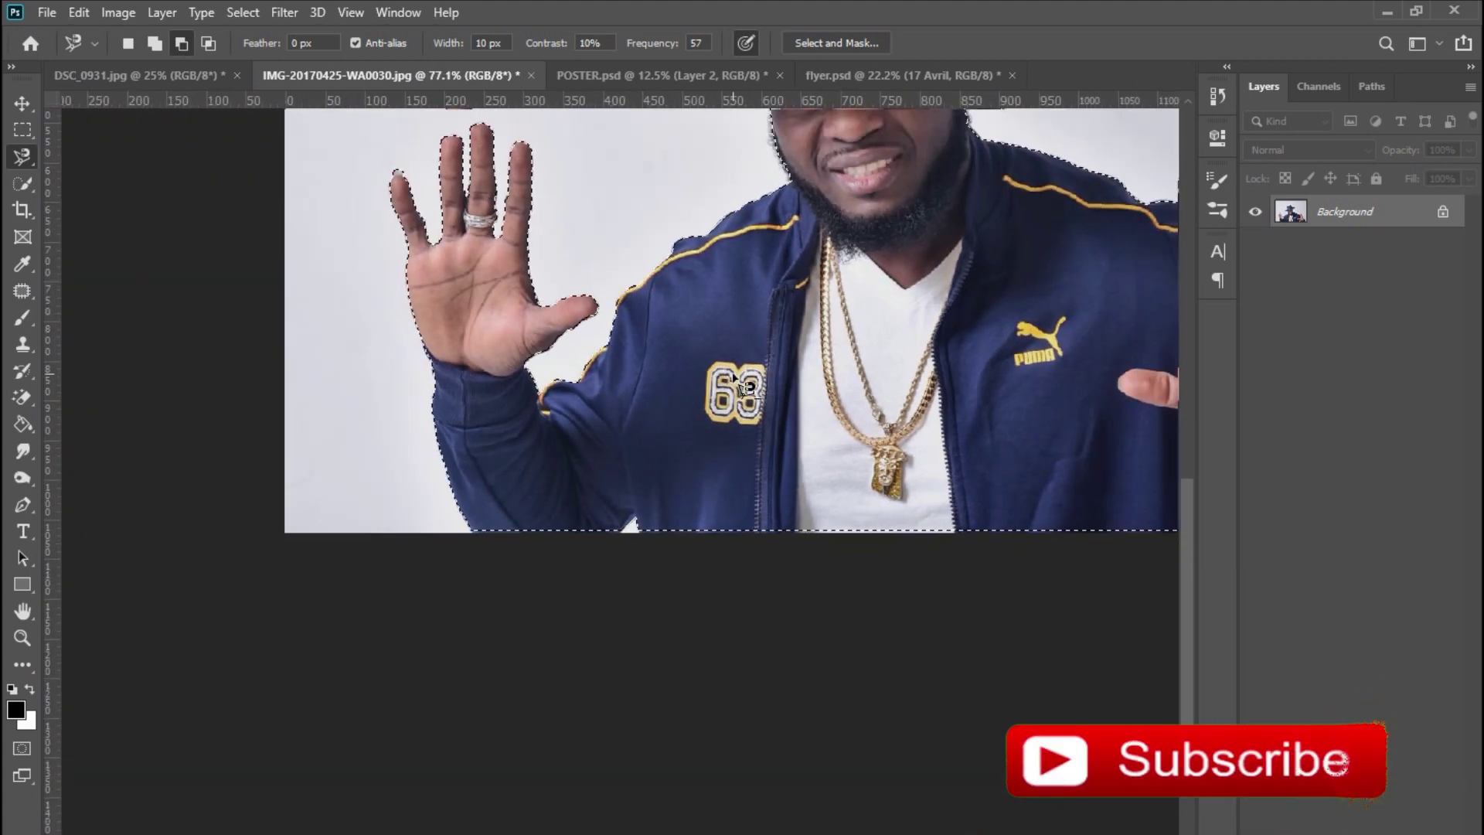
{"action": "scroll", "coordinate": [825, 377], "scroll_direction": "down", "scroll_amount": 2, "text": "alt"}
{"action": "scroll", "coordinate": [796, 391], "scroll_direction": "down", "scroll_amount": 2, "text": "alt"}
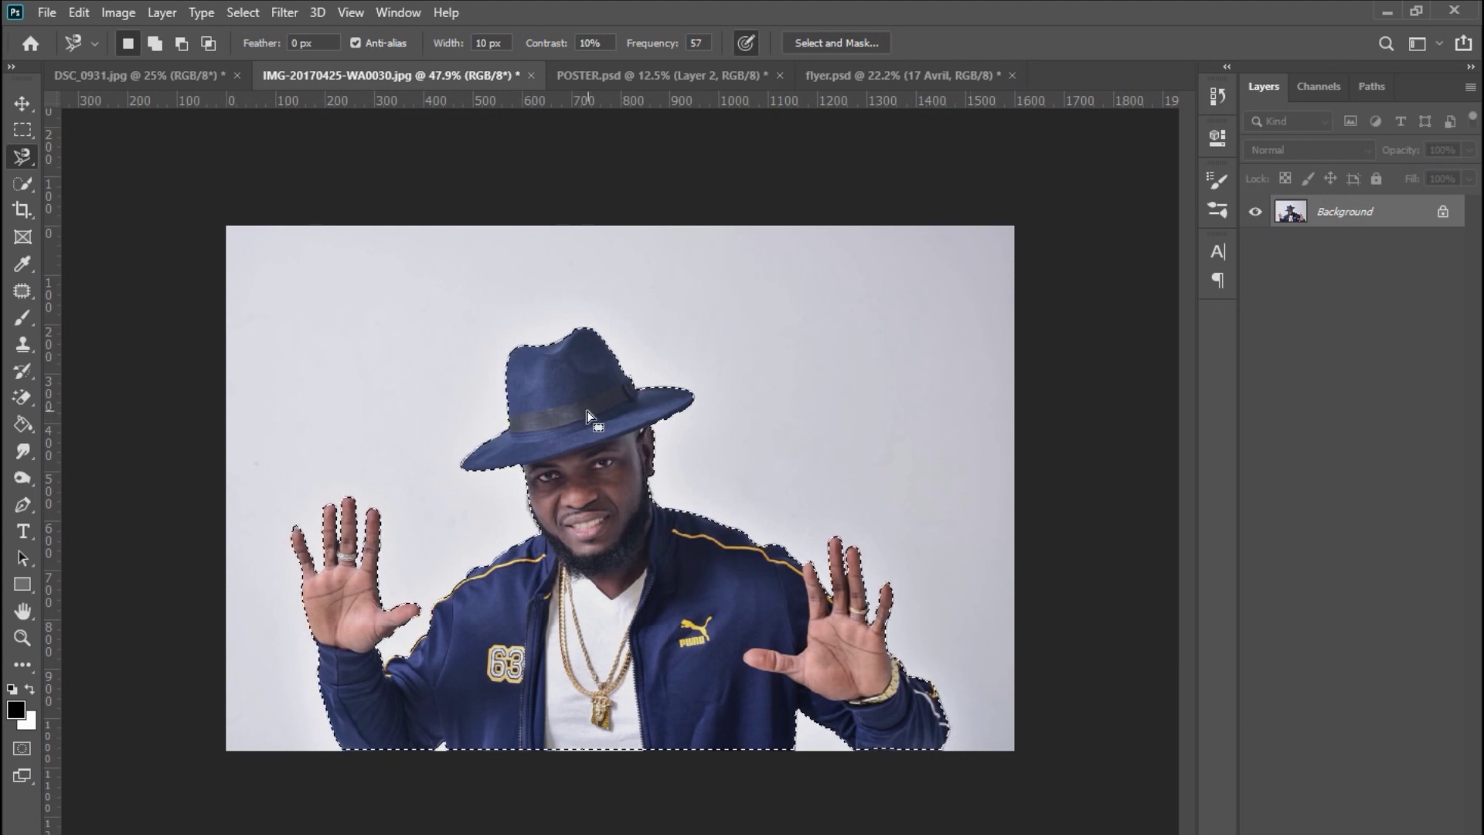
{"action": "key", "text": "ctrl+j"}
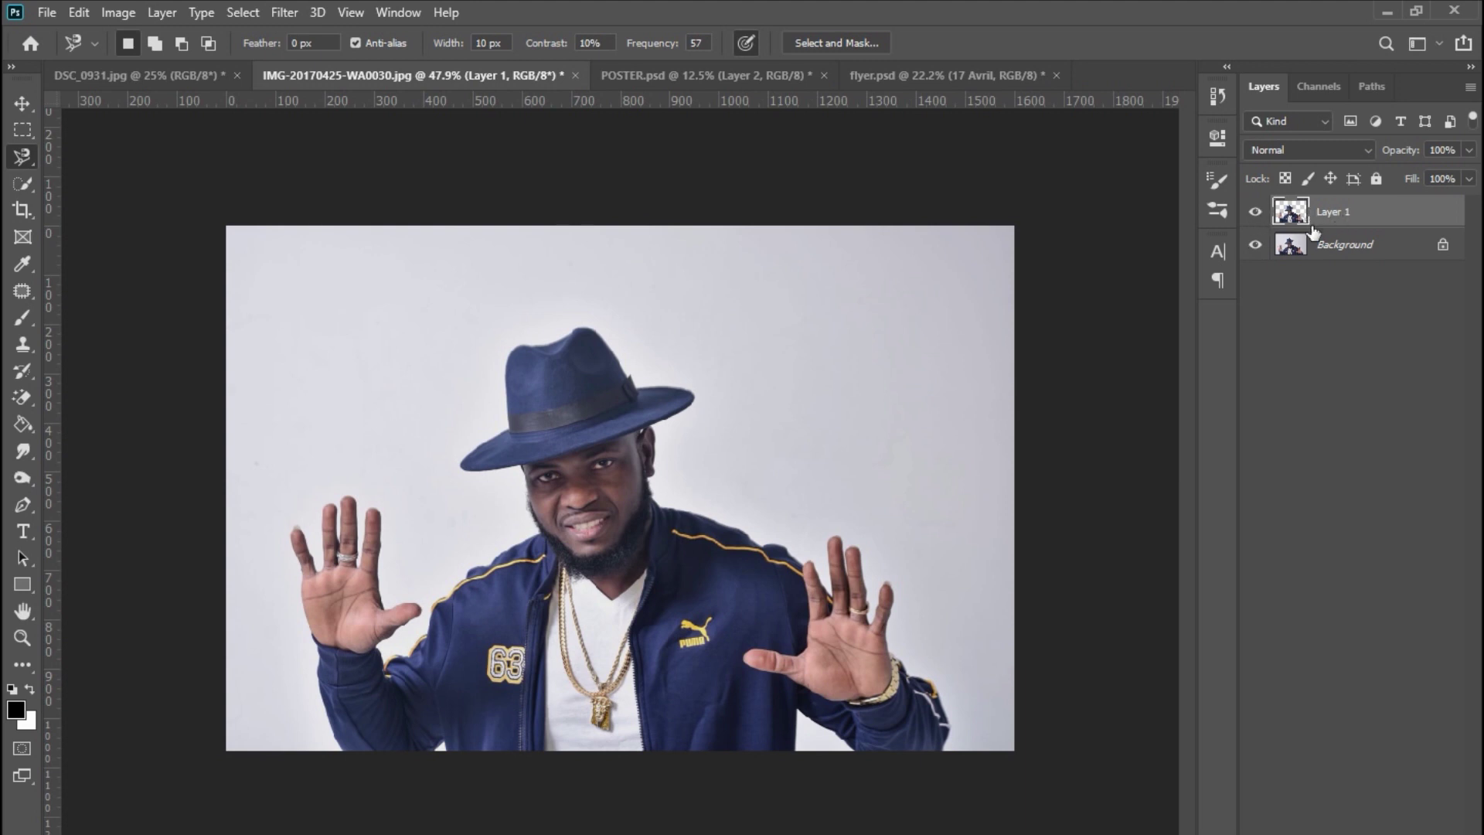
{"action": "left_click", "coordinate": [1259, 245]}
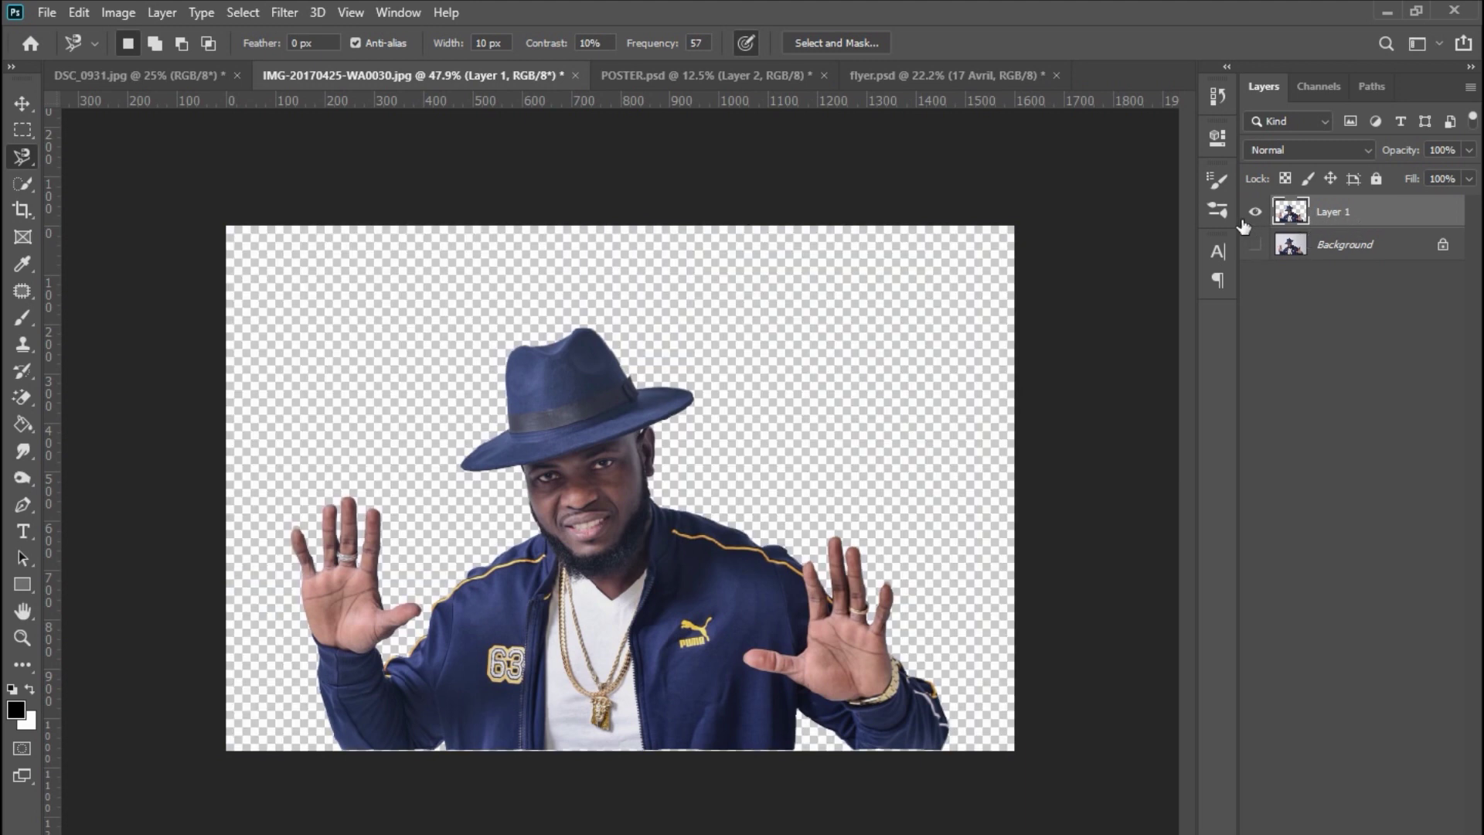
- Toggle the layers' visibility and switch to the Move Tool
{"action": "left_click", "coordinate": [1256, 212]}
{"action": "key", "text": "v"}
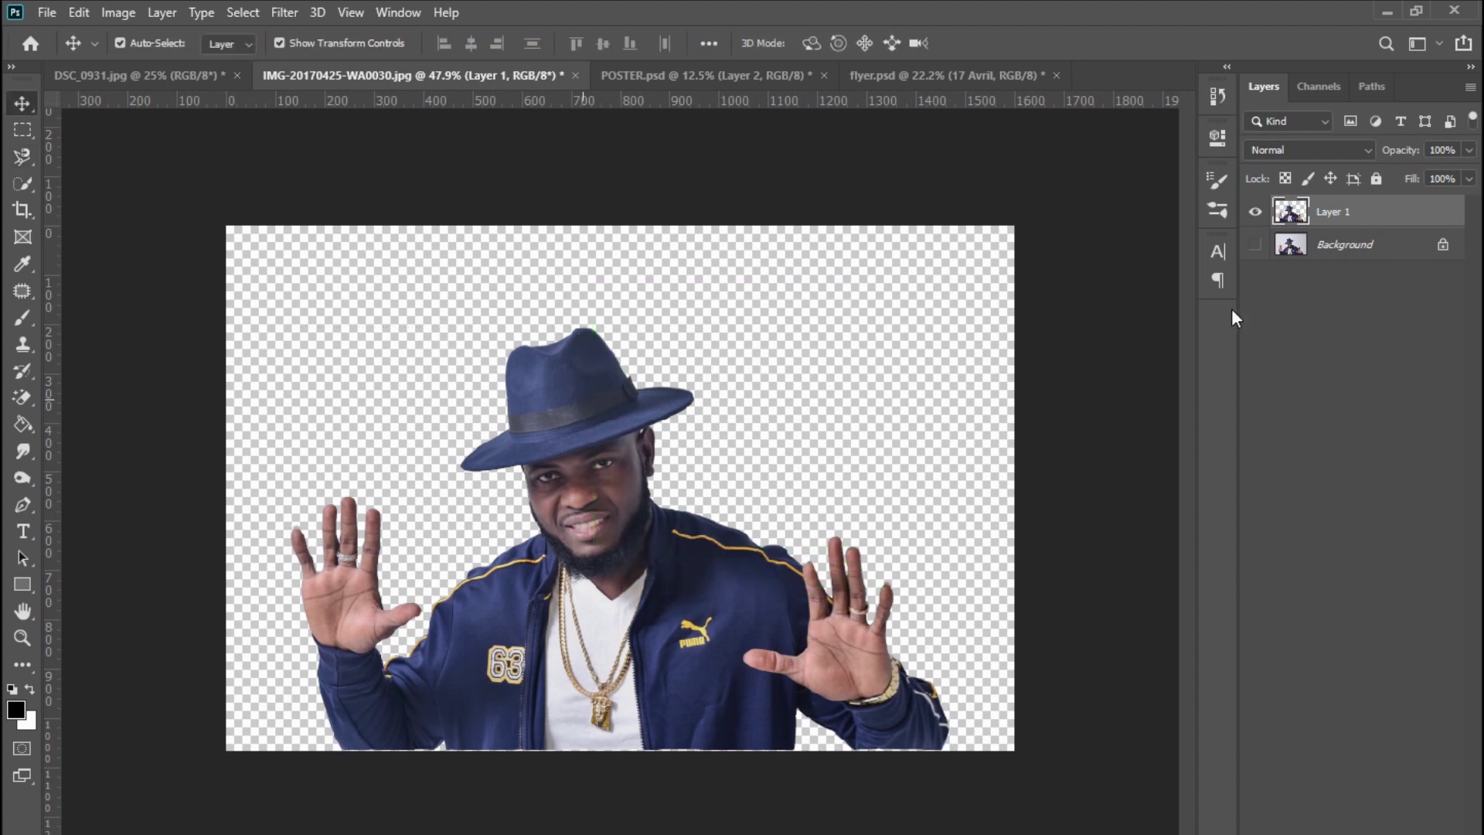
{"action": "left_click", "coordinate": [1256, 245]}
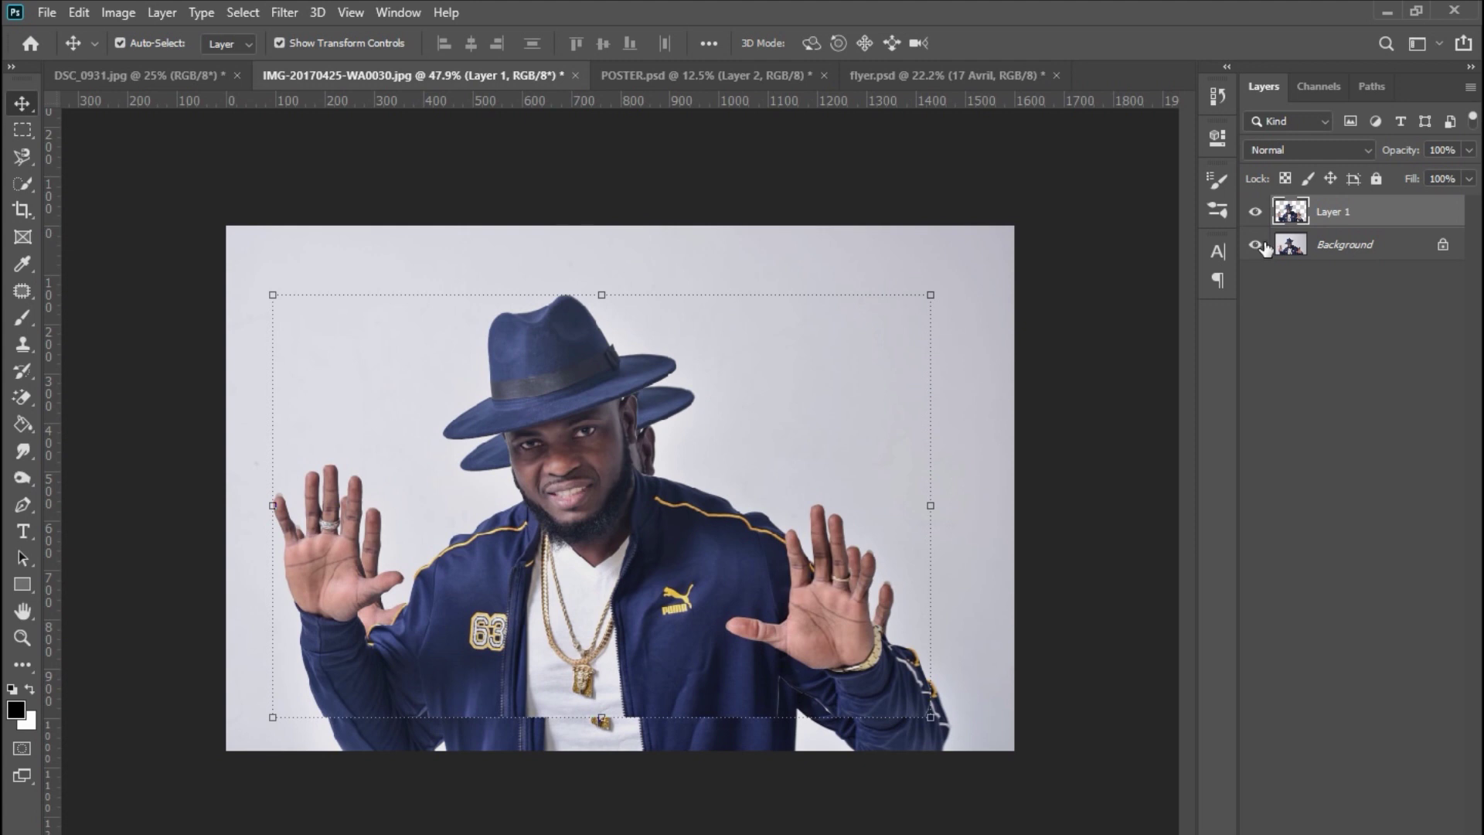
{"action": "left_click", "coordinate": [1256, 245]}
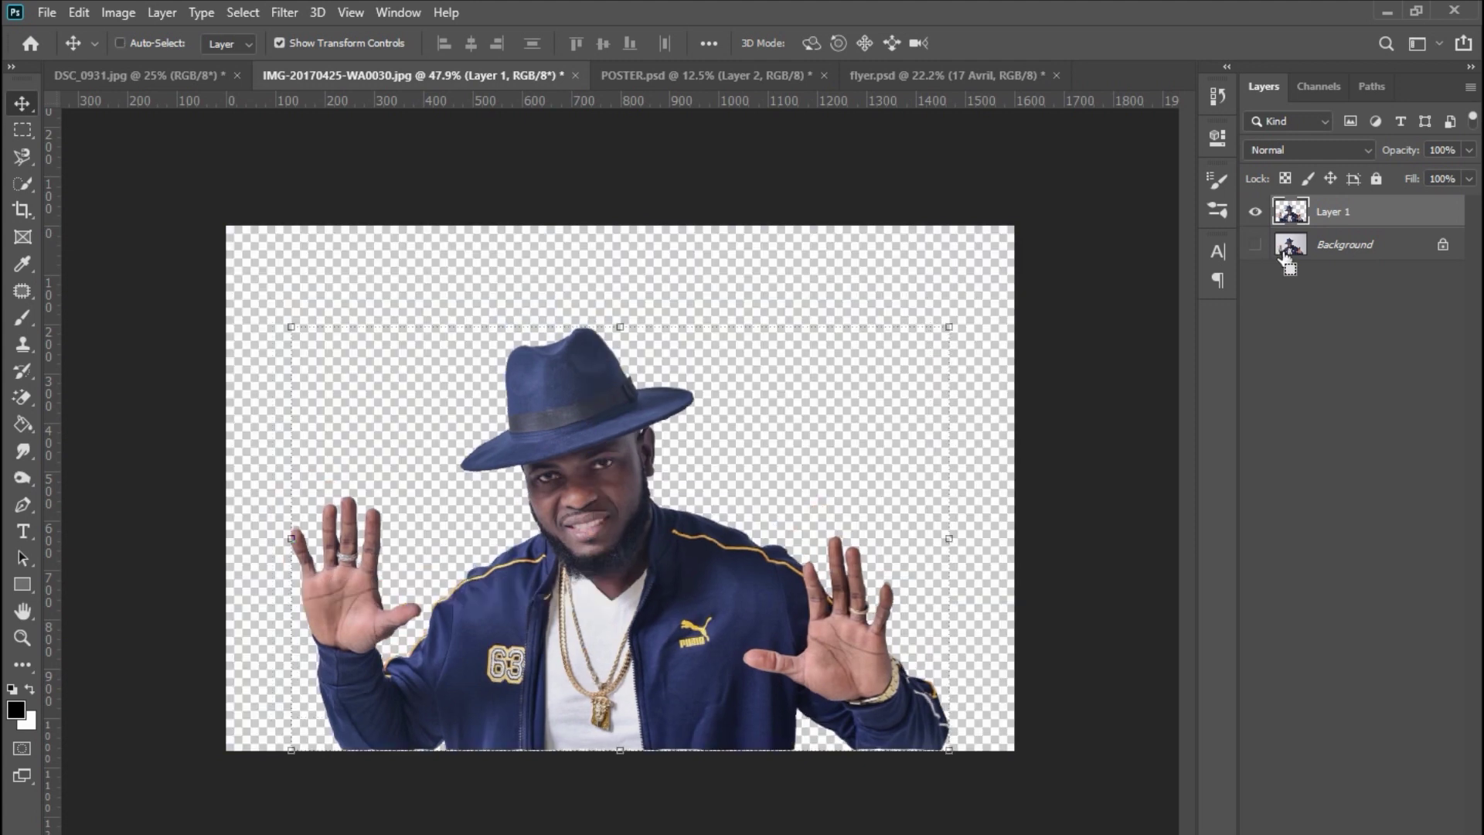
- Undo the layer copy, returning to the man's selection on the photo
{"action": "key", "text": "ctrl+comma"}
{"action": "key", "text": "ctrl+z"}
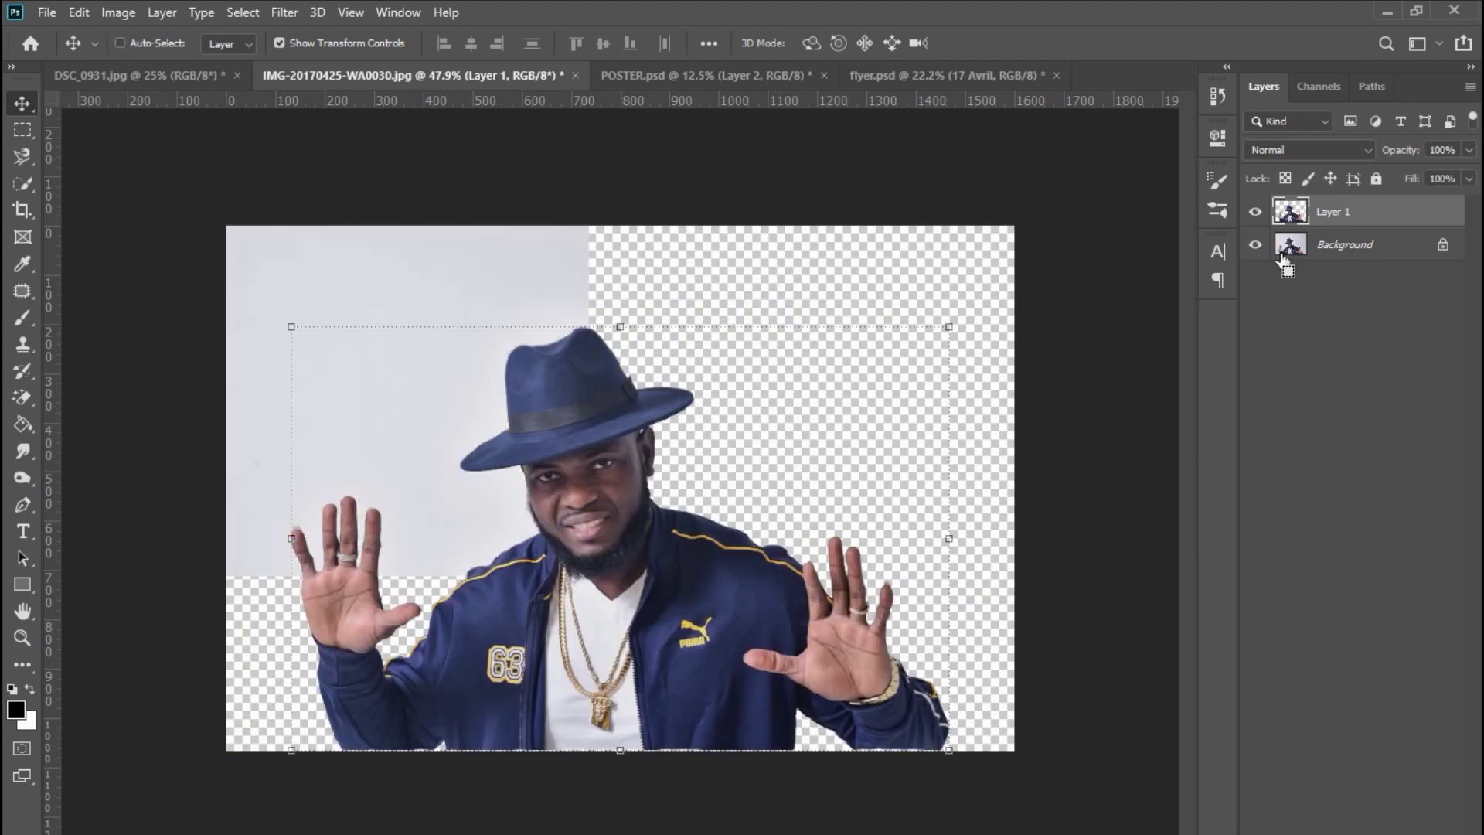
{"action": "key", "text": "ctrl+z"}
{"action": "key", "text": "ctrl+z"}
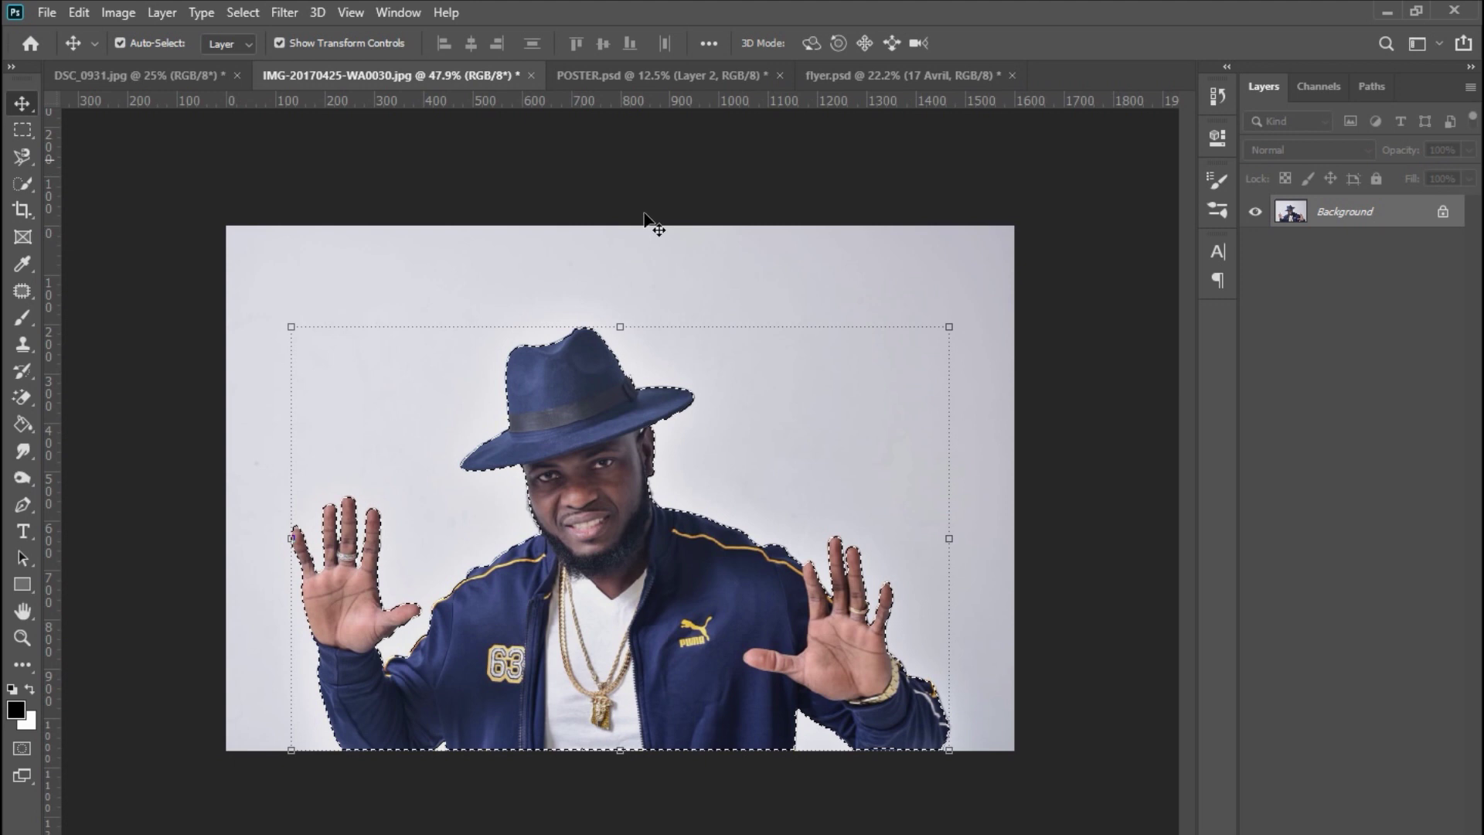
- Apply Select > Inverse so the white backdrop is selected
{"action": "left_click", "coordinate": [244, 11]}
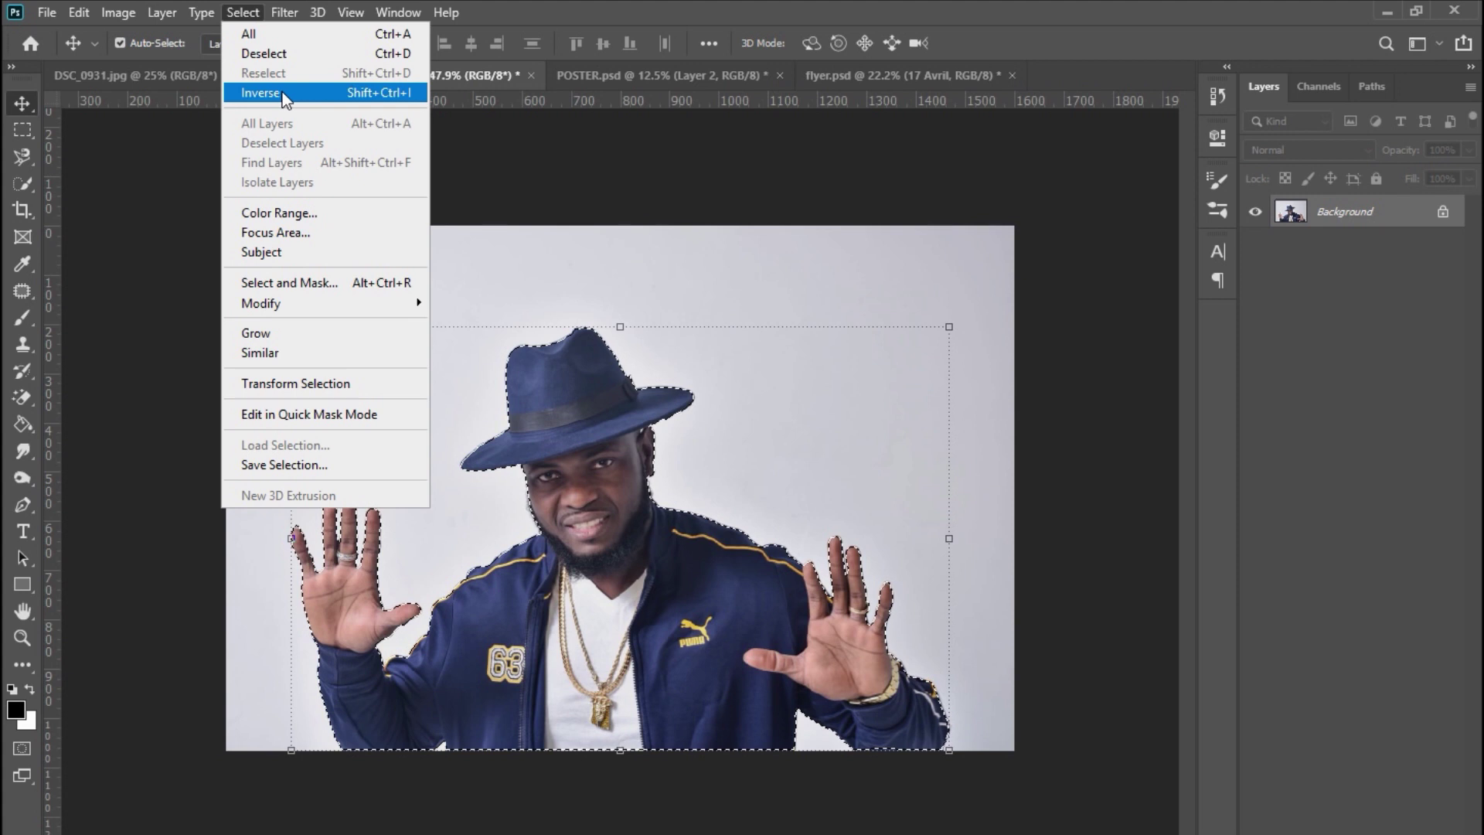
{"action": "left_click", "coordinate": [286, 94]}
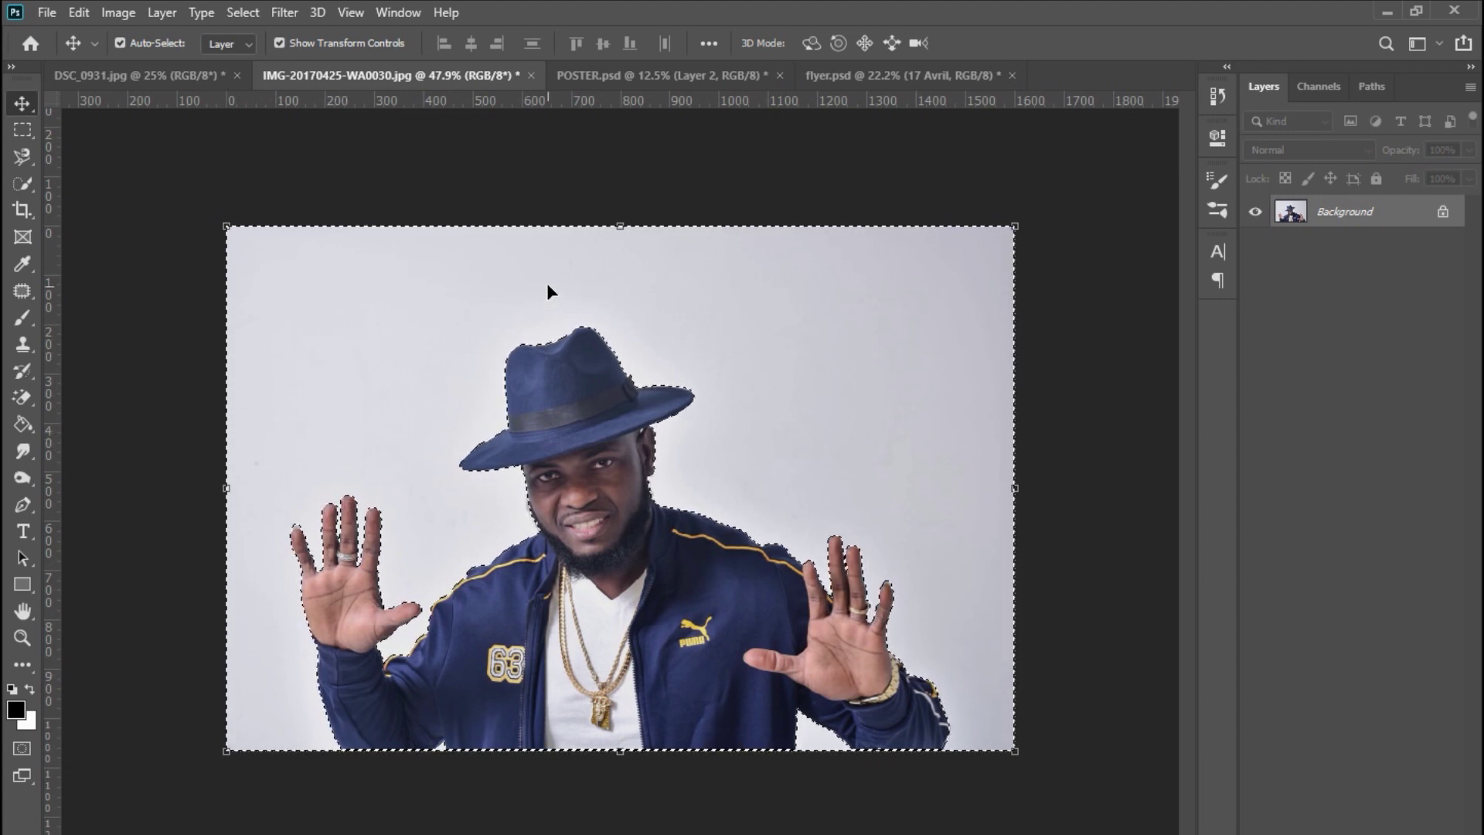
- Delete the selected white backdrop and deselect
{"action": "key", "text": "Delete"}
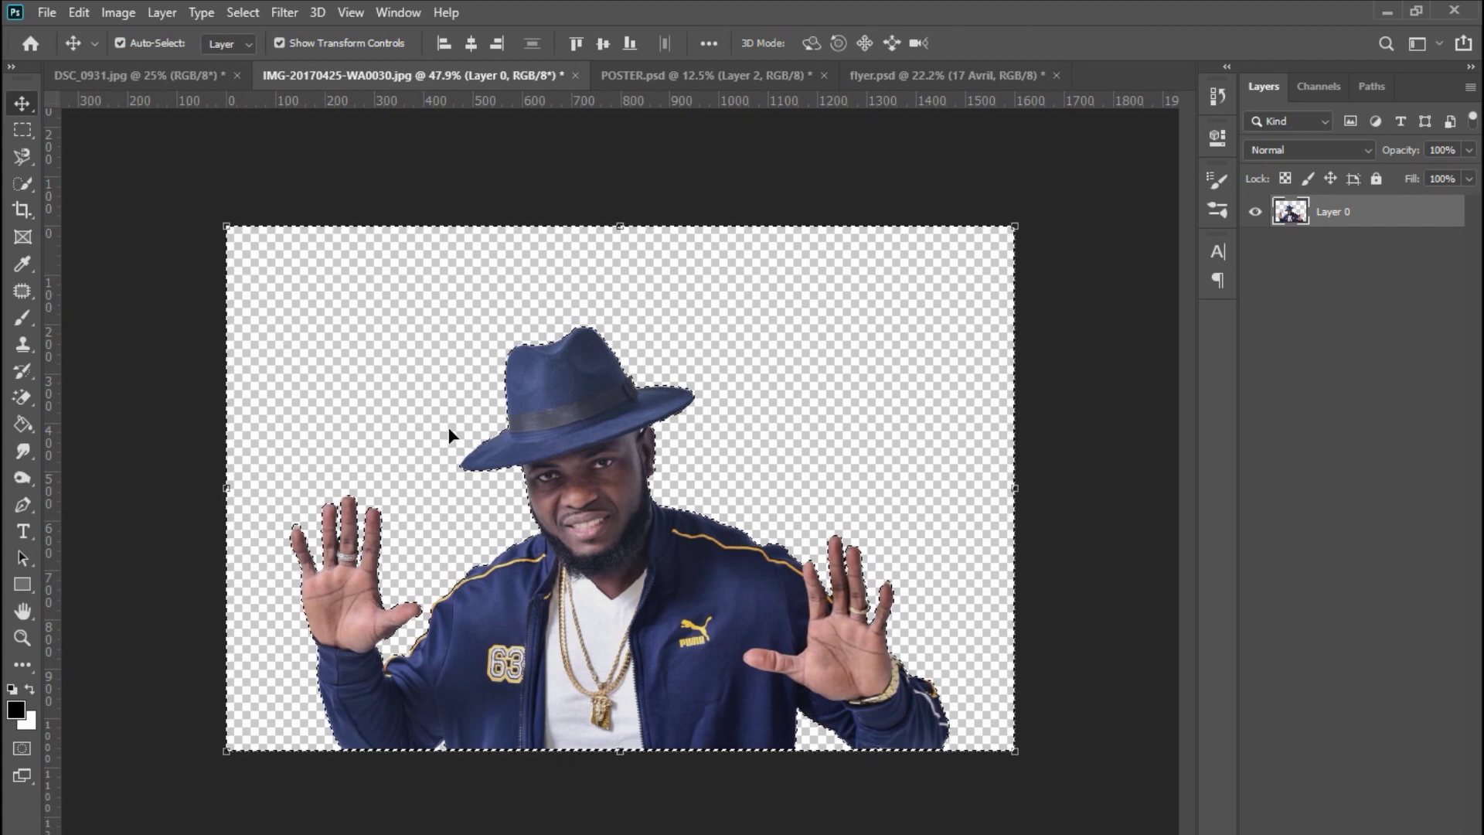
{"action": "key", "text": "ctrl+d"}
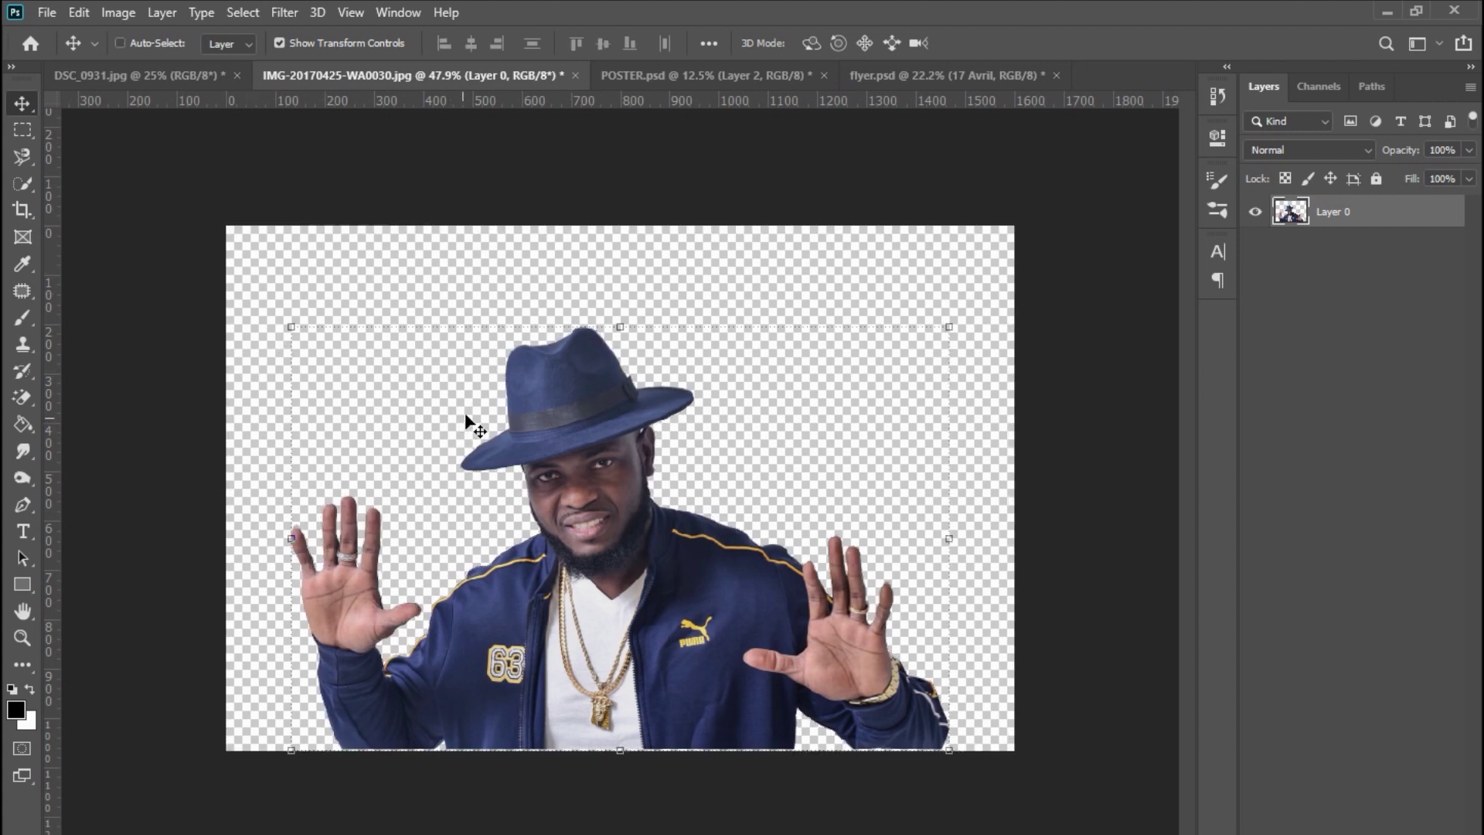
{"action": "left_click", "coordinate": [740, 279], "text": "ctrl"}
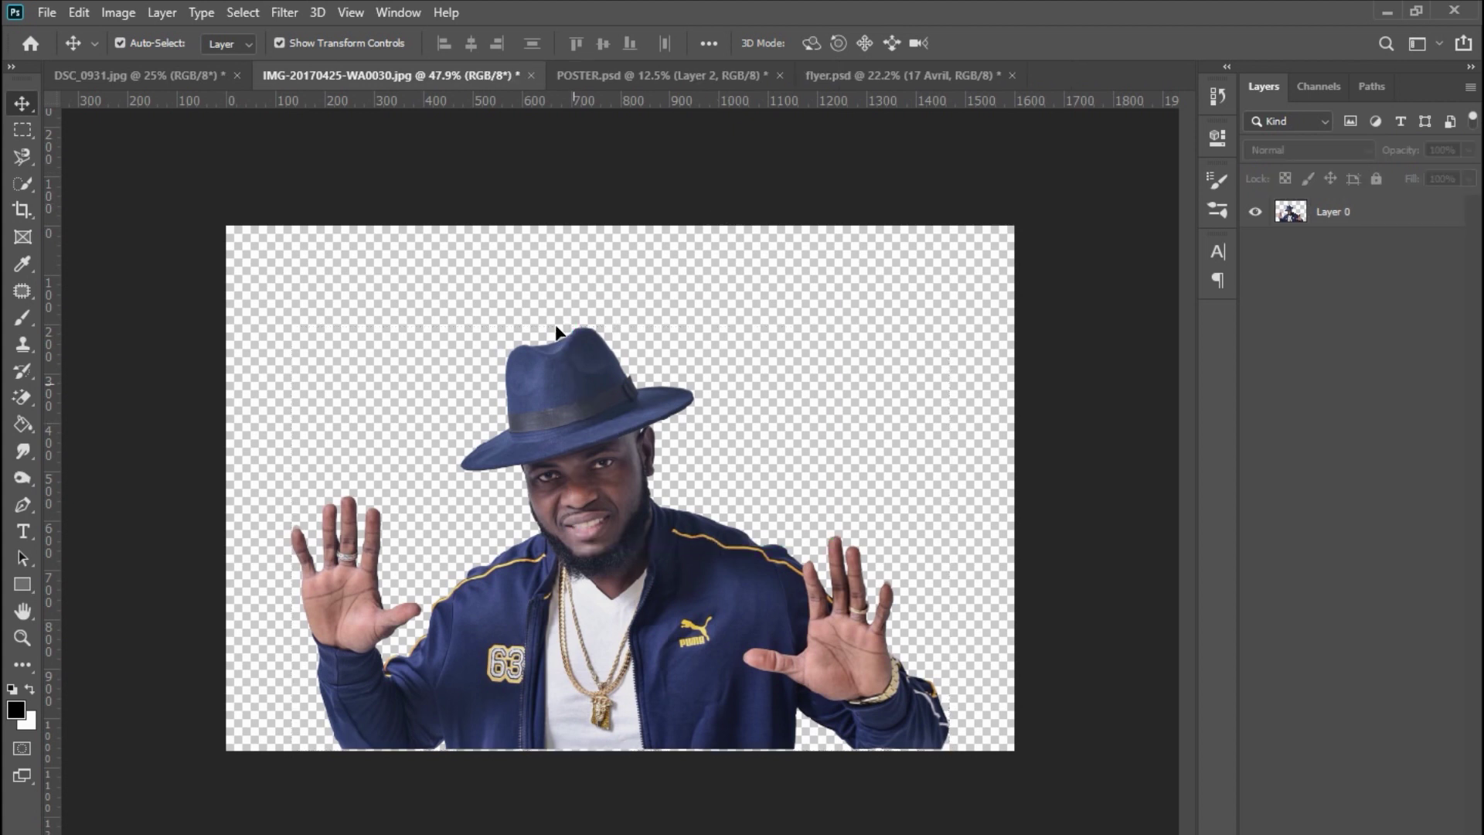
- Drag and nudge the cut-out man with the Move Tool to centre him
{"action": "mouse_move", "coordinate": [531, 420]}
{"action": "left_mouse_down"}
{"action": "mouse_move", "coordinate": [572, 399]}
{"action": "mouse_move", "coordinate": [605, 429]}
{"action": "left_mouse_up"}
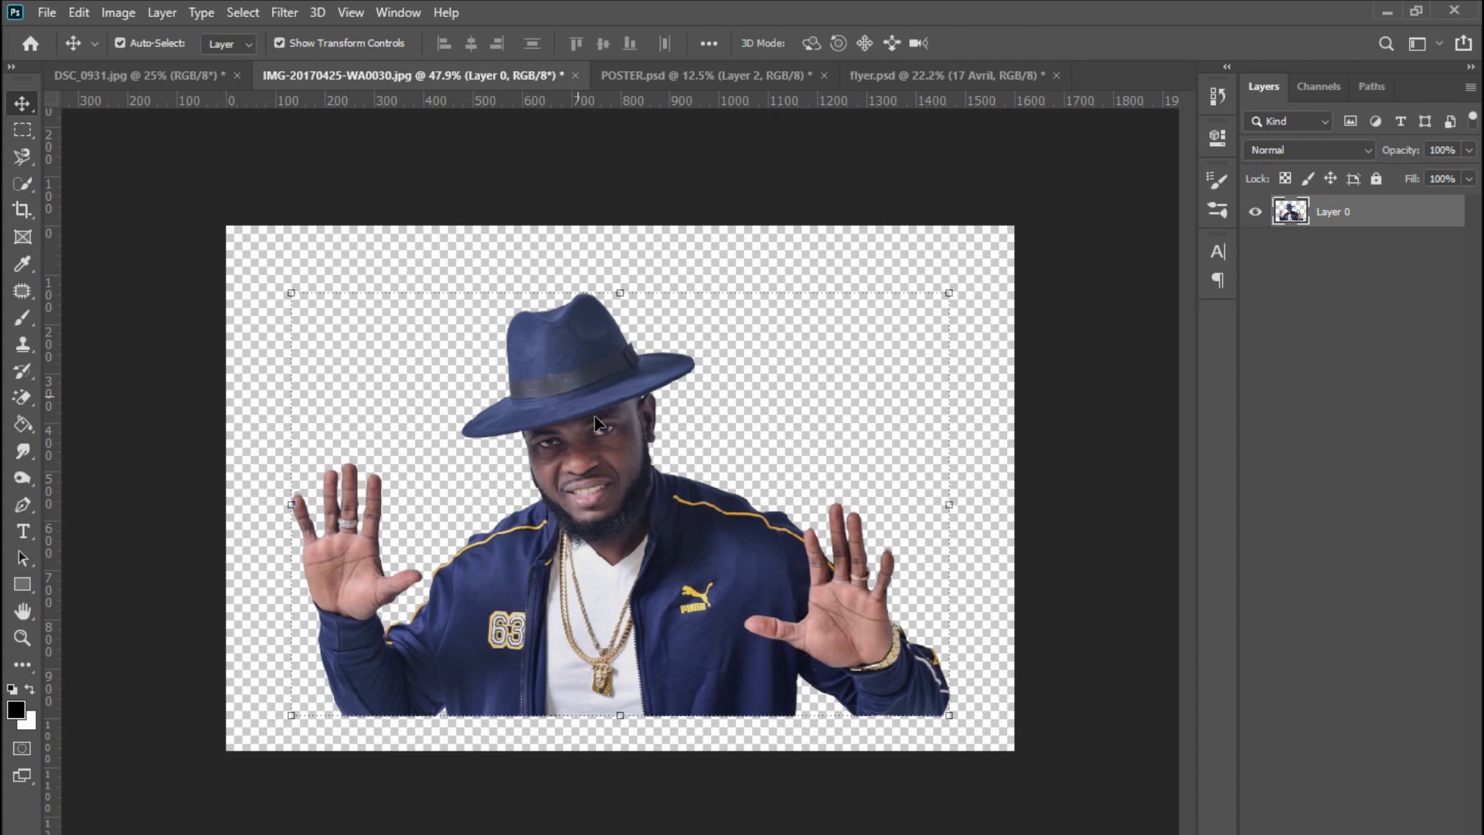
{"action": "key", "text": "shift+Left"}
{"action": "key", "text": "shift+Left"}
{"action": "key", "text": "shift+Left"}
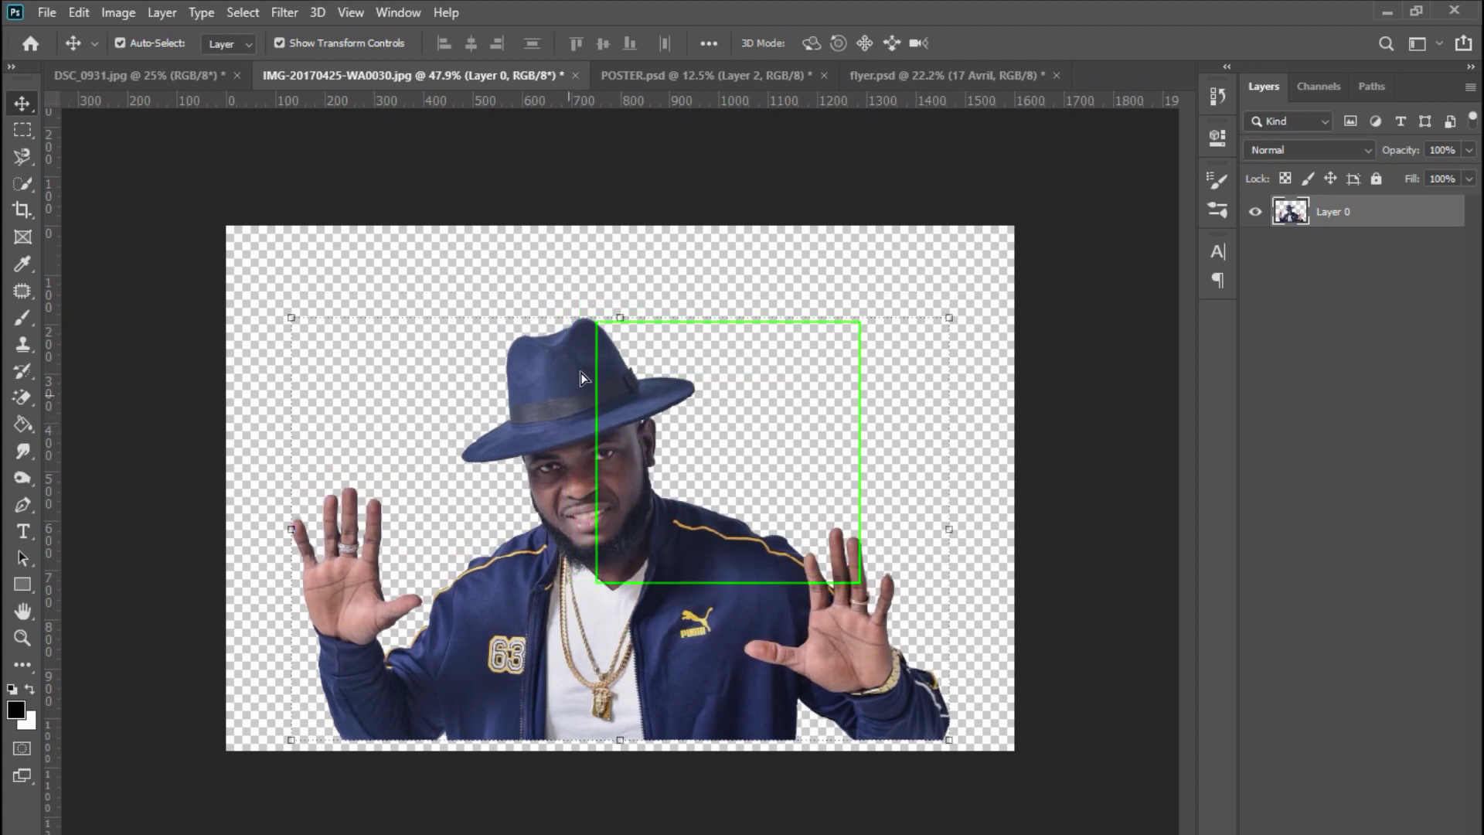
{"action": "left_click_drag", "start_coordinate": [663, 392], "coordinate": [676, 404]}
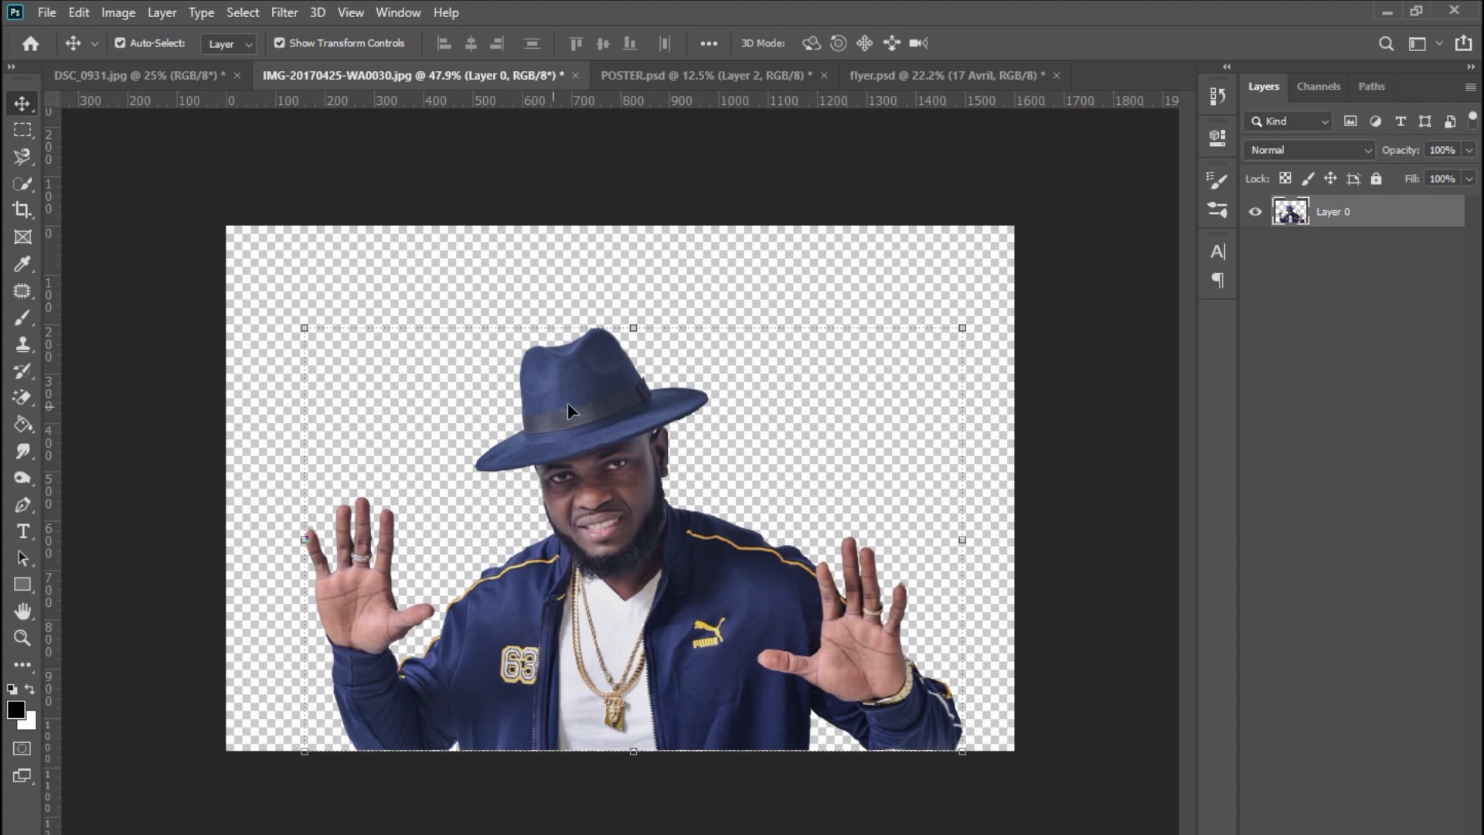
{"action": "left_click_drag", "start_coordinate": [561, 425], "coordinate": [548, 425]}
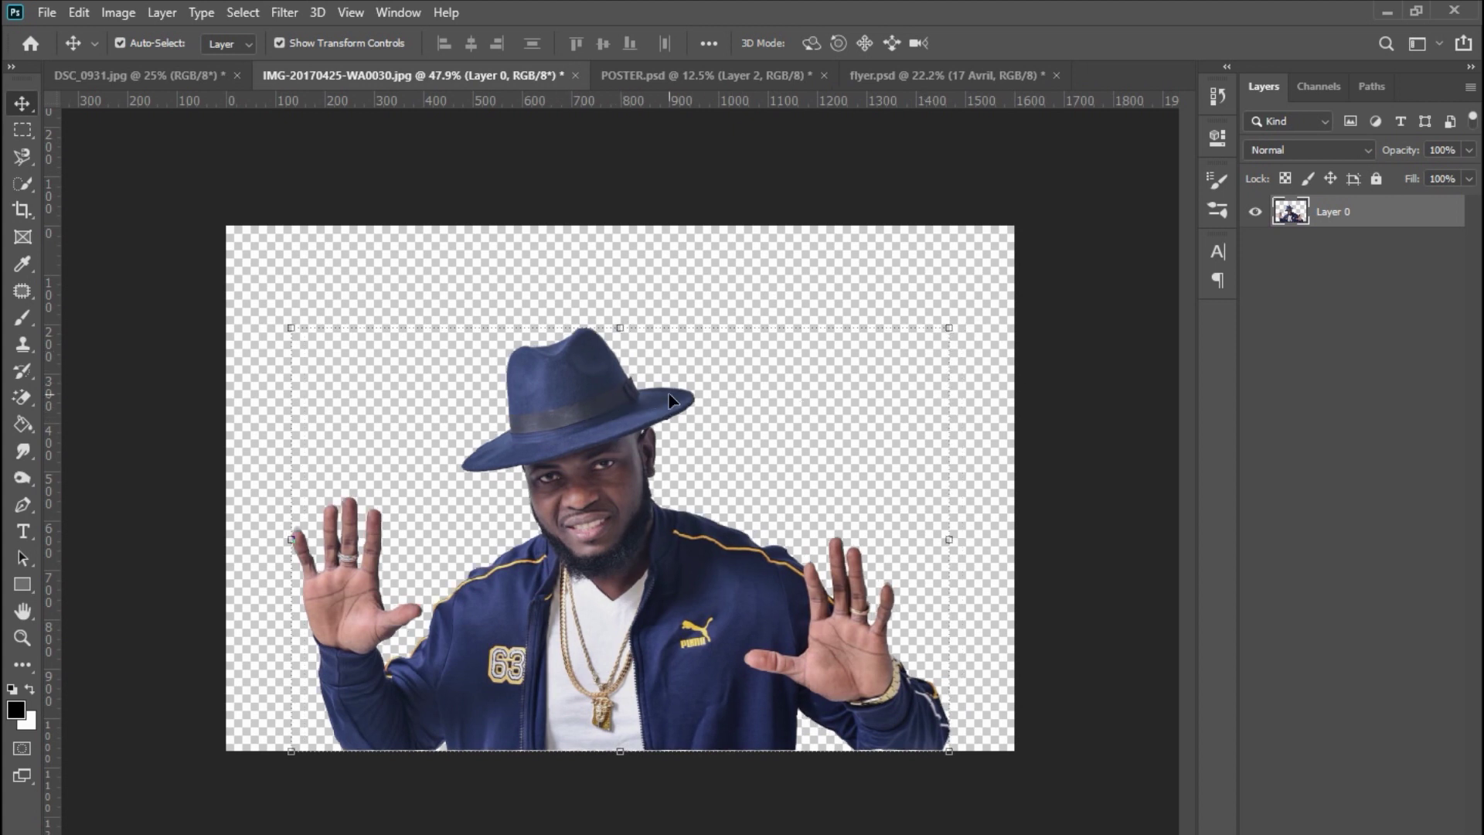
{"action": "left_click_drag", "start_coordinate": [596, 404], "coordinate": [595, 408]}
{"action": "left_click", "coordinate": [595, 409]}
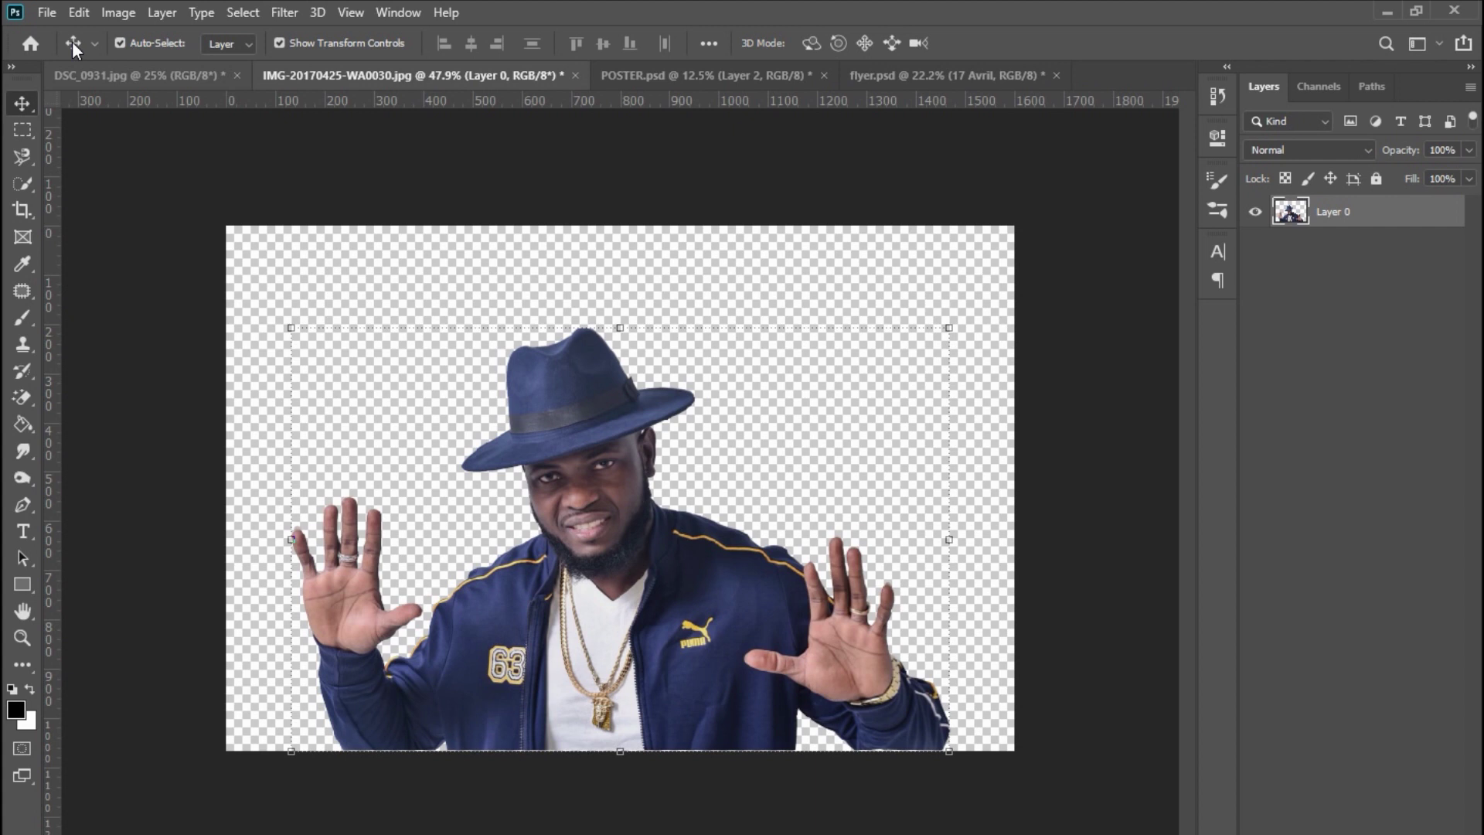
{"action": "left_click", "coordinate": [47, 12]}
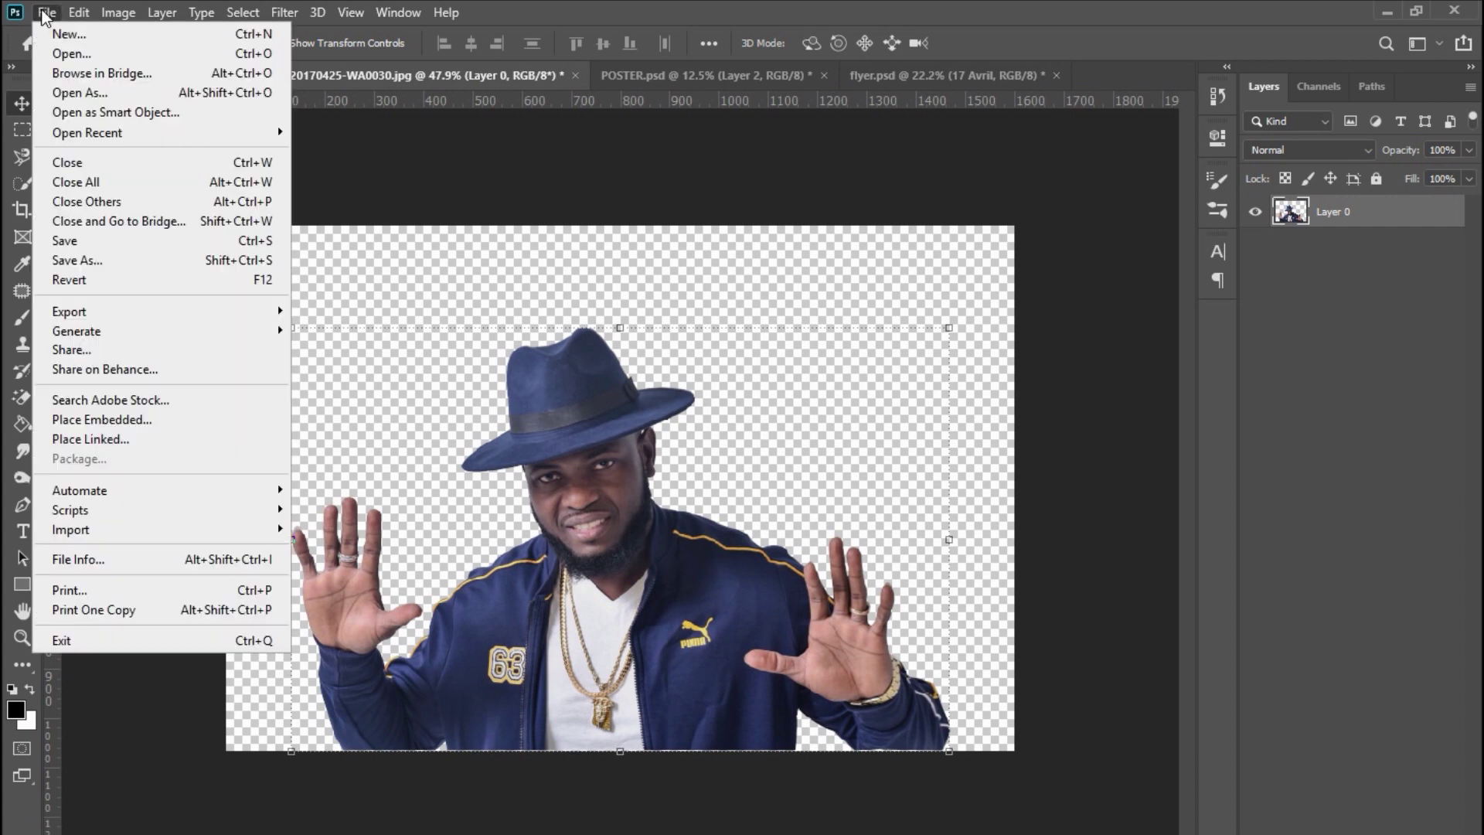
- Start a Save As with PNG chosen as the format, then cancel without saving
{"action": "left_click", "coordinate": [100, 261]}
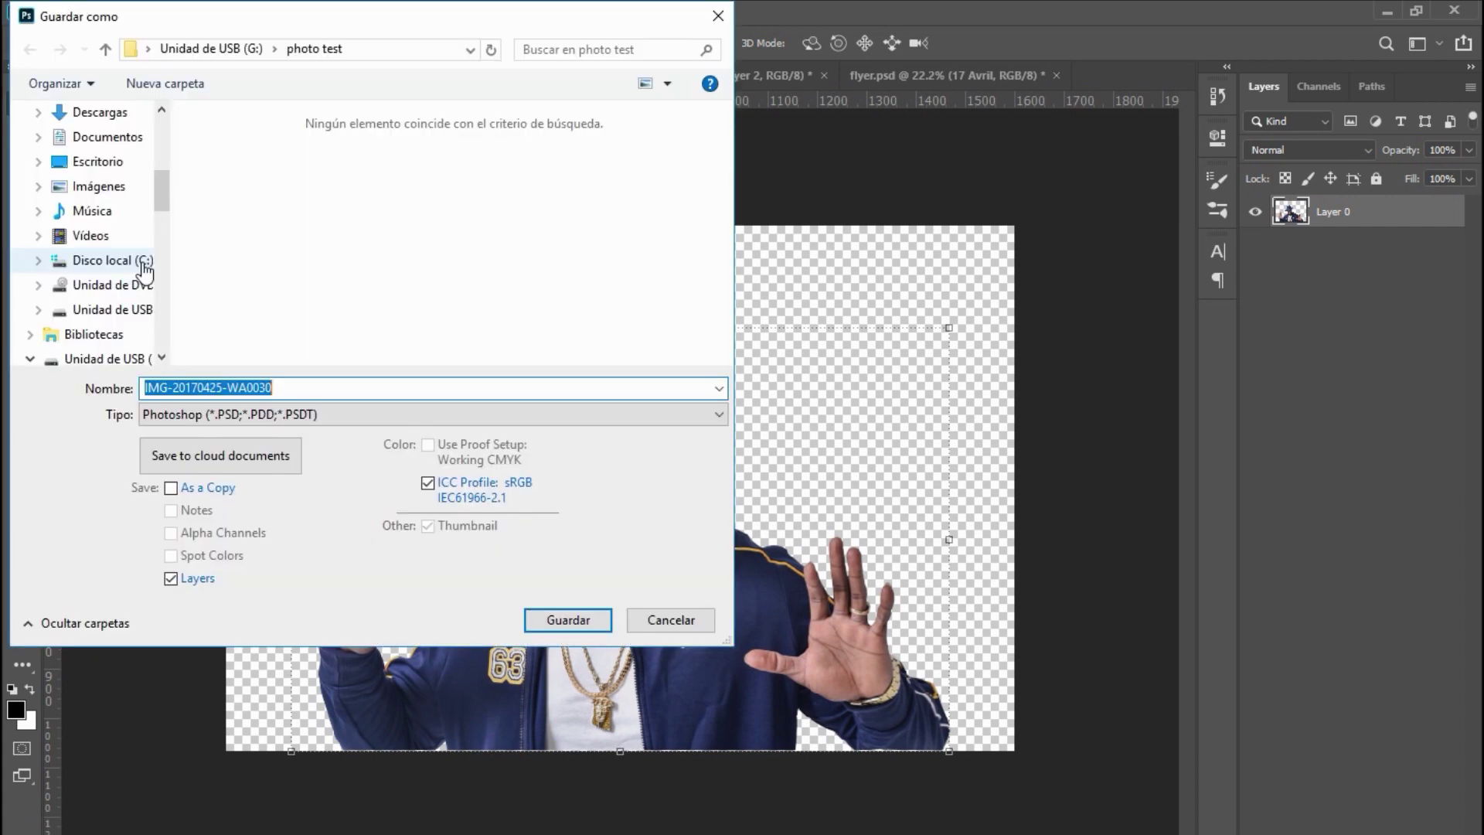
{"action": "left_click", "coordinate": [257, 417]}
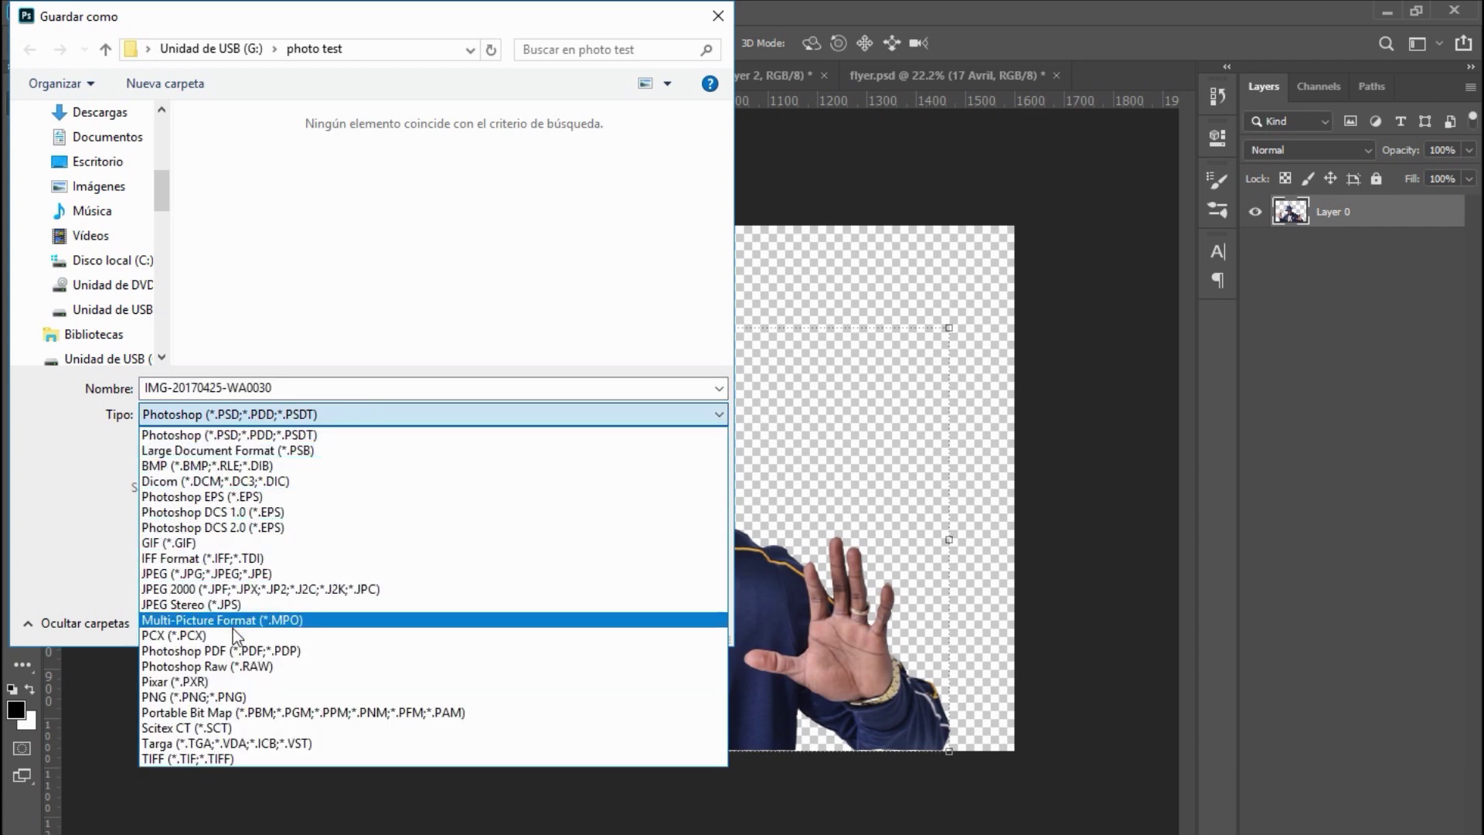
{"action": "left_click", "coordinate": [192, 698]}
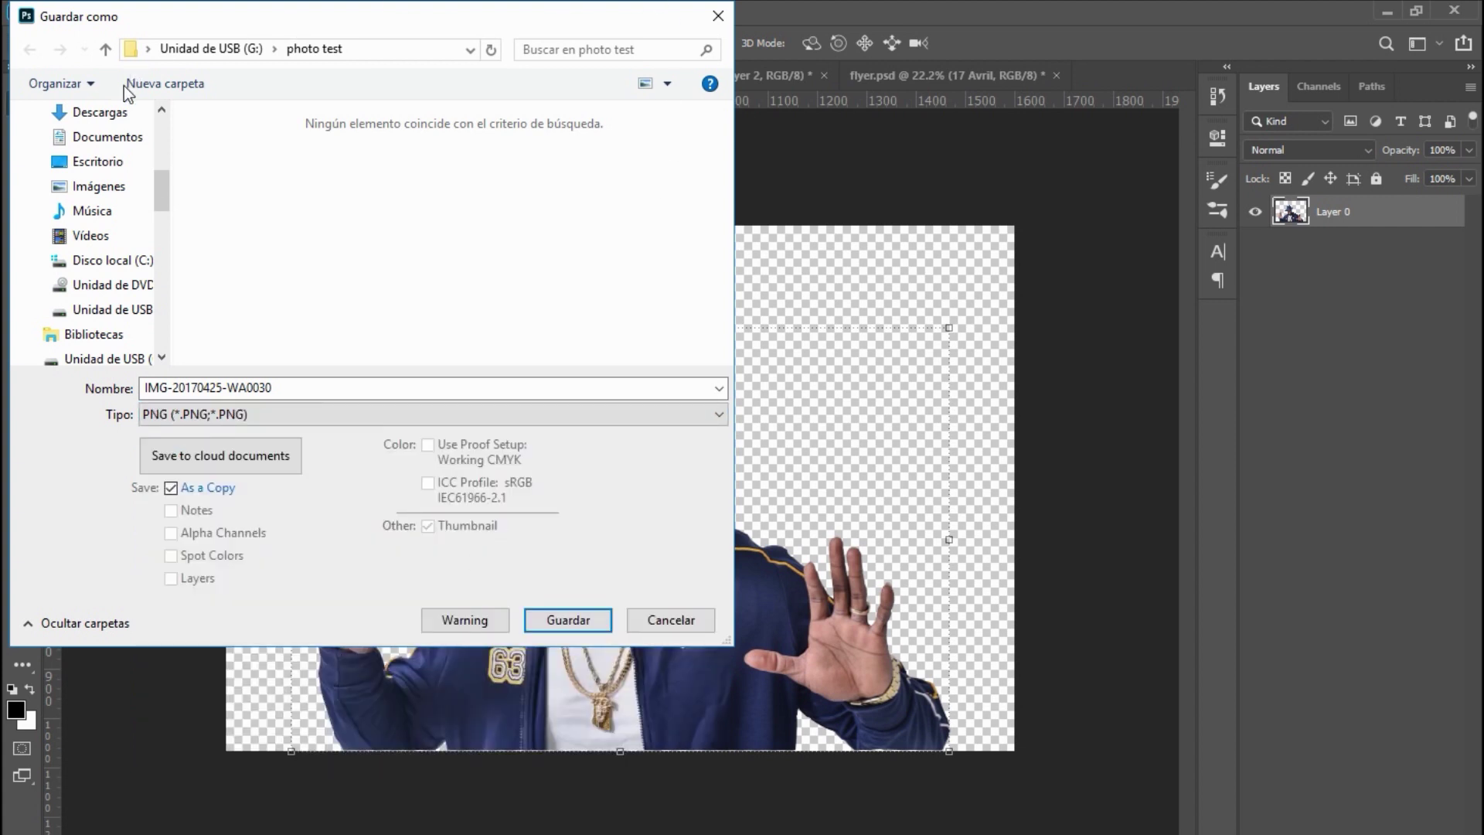
{"action": "scroll", "coordinate": [164, 201], "scroll_direction": "up", "scroll_amount": 1}
{"action": "scroll", "coordinate": [142, 187], "scroll_direction": "up", "scroll_amount": 2}
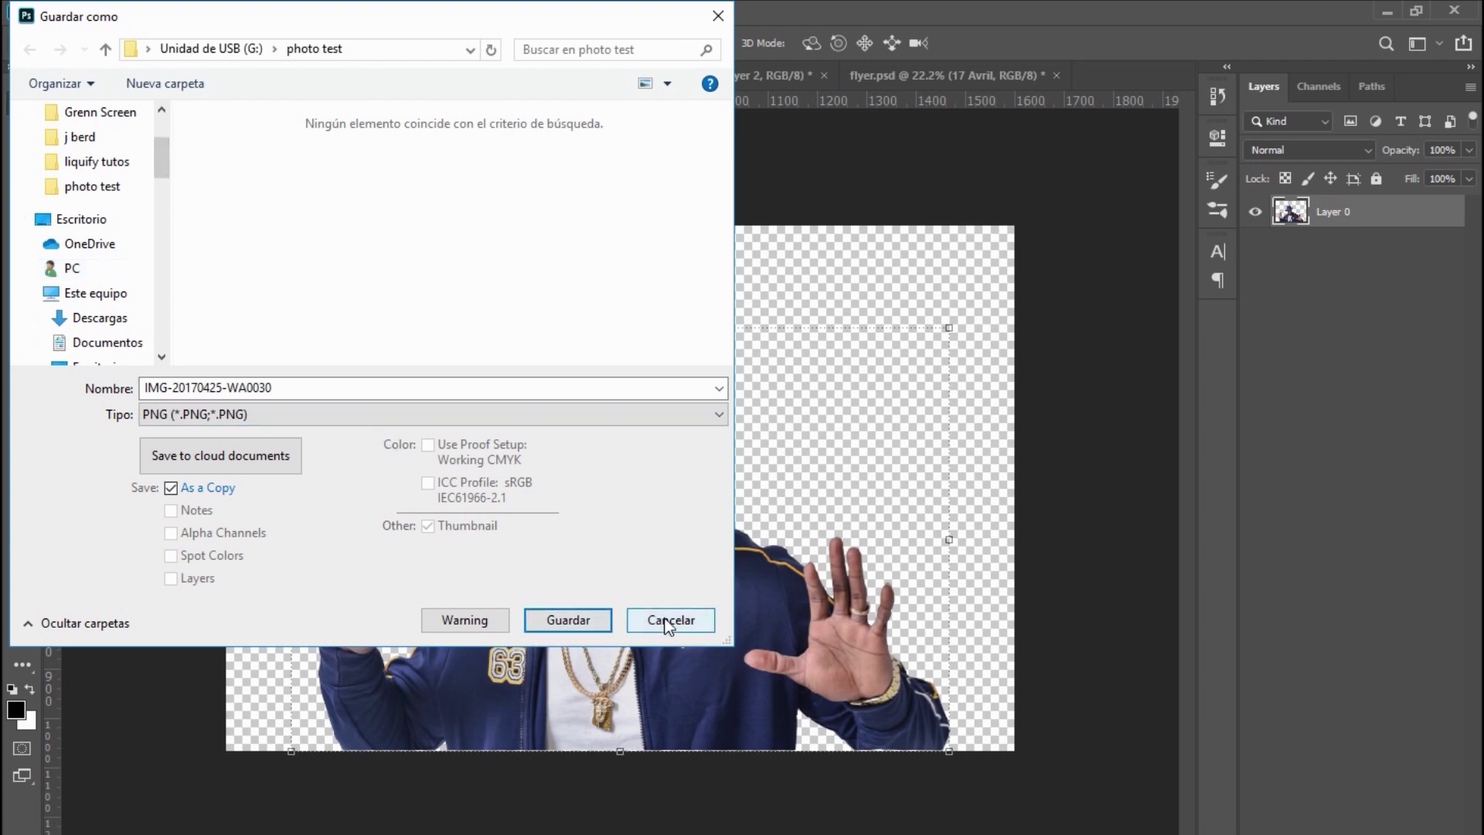
{"action": "left_click", "coordinate": [710, 620]}
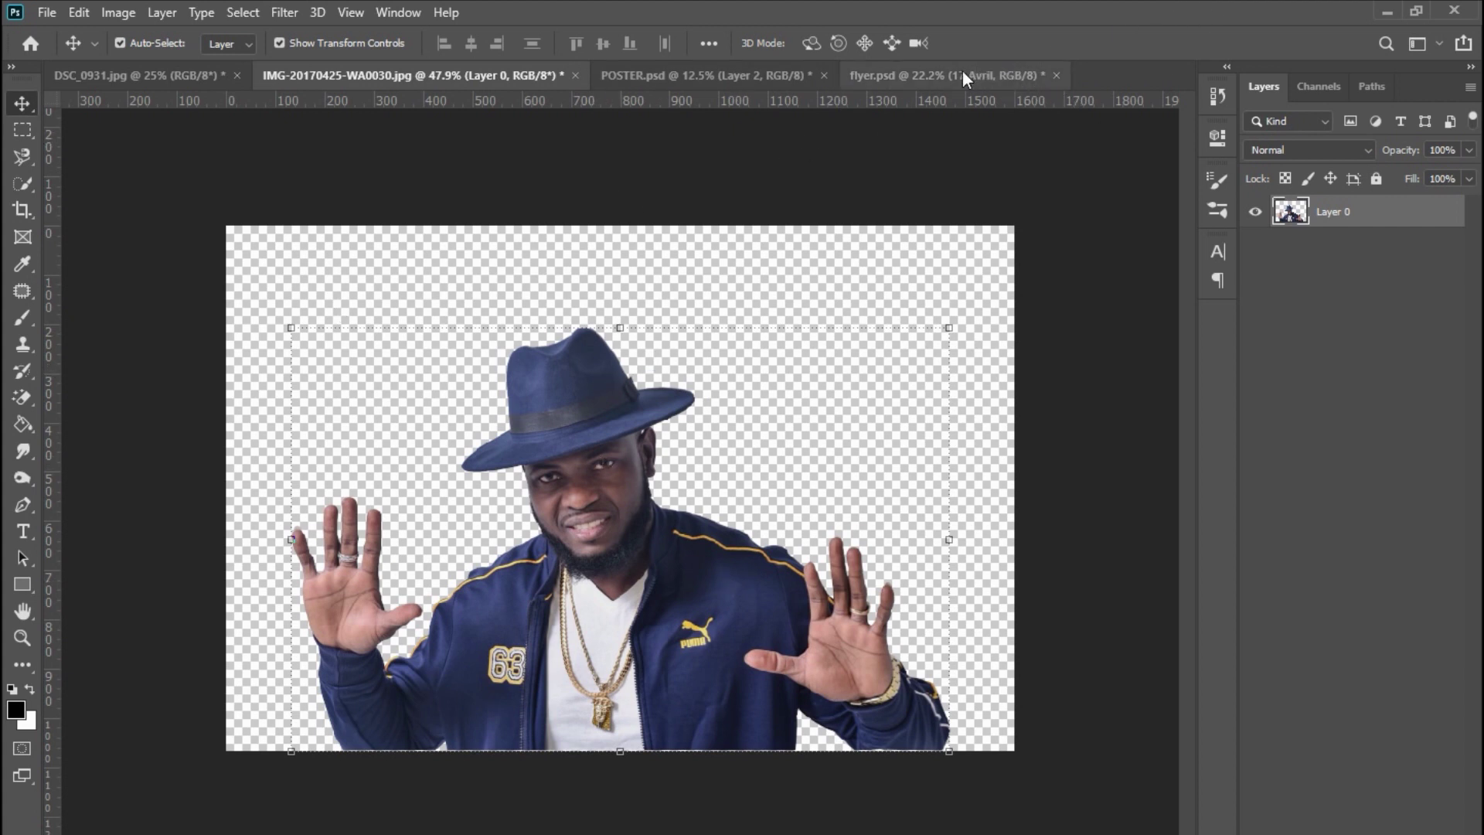
- Drag the cut-out man into flyer.psd, converting its colours, and position him beside the woman
{"action": "left_click", "coordinate": [1004, 74]}
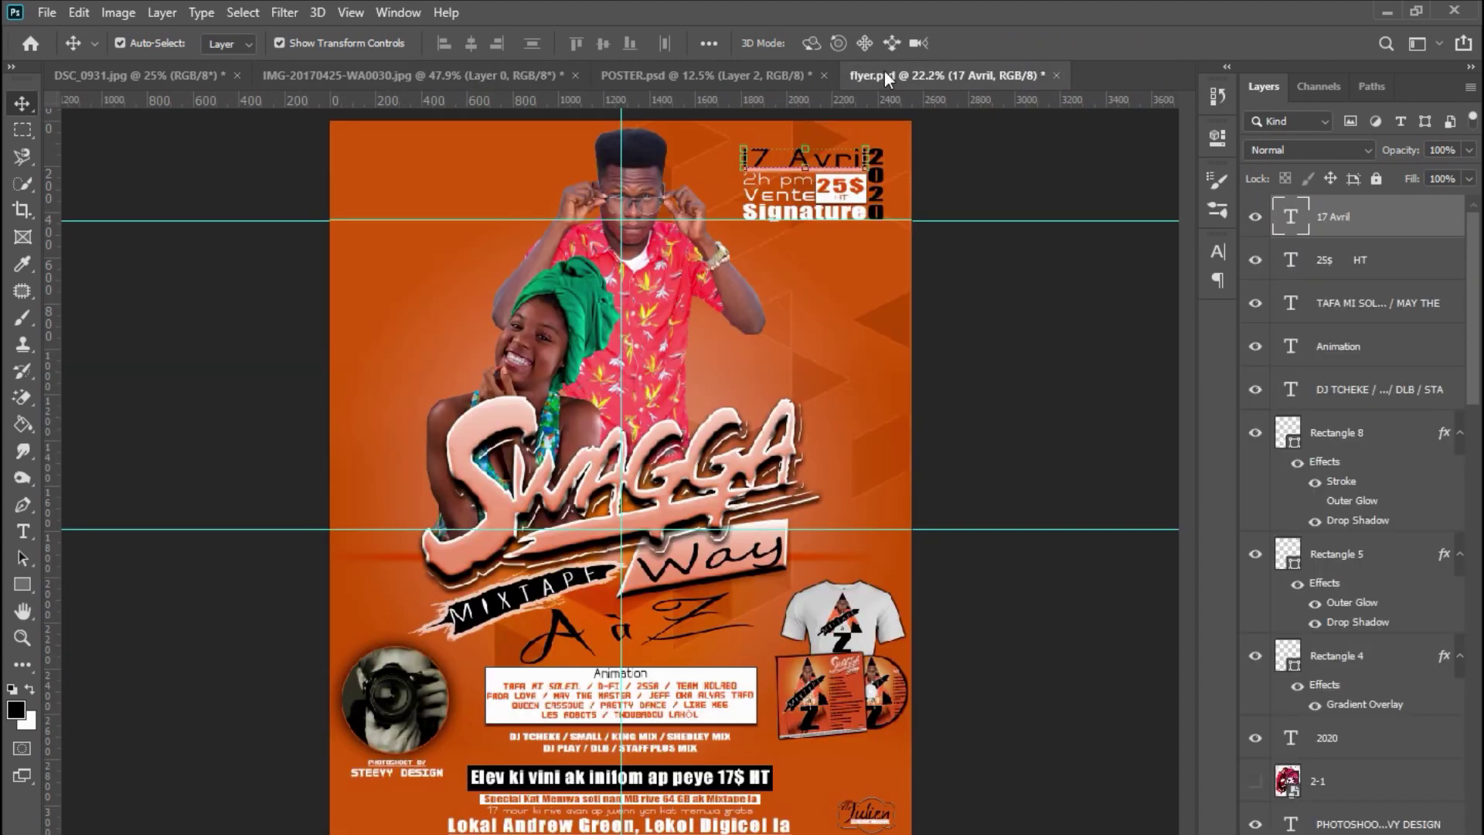
{"action": "left_click_drag", "start_coordinate": [920, 77], "coordinate": [966, 80]}
{"action": "left_click", "coordinate": [421, 76]}
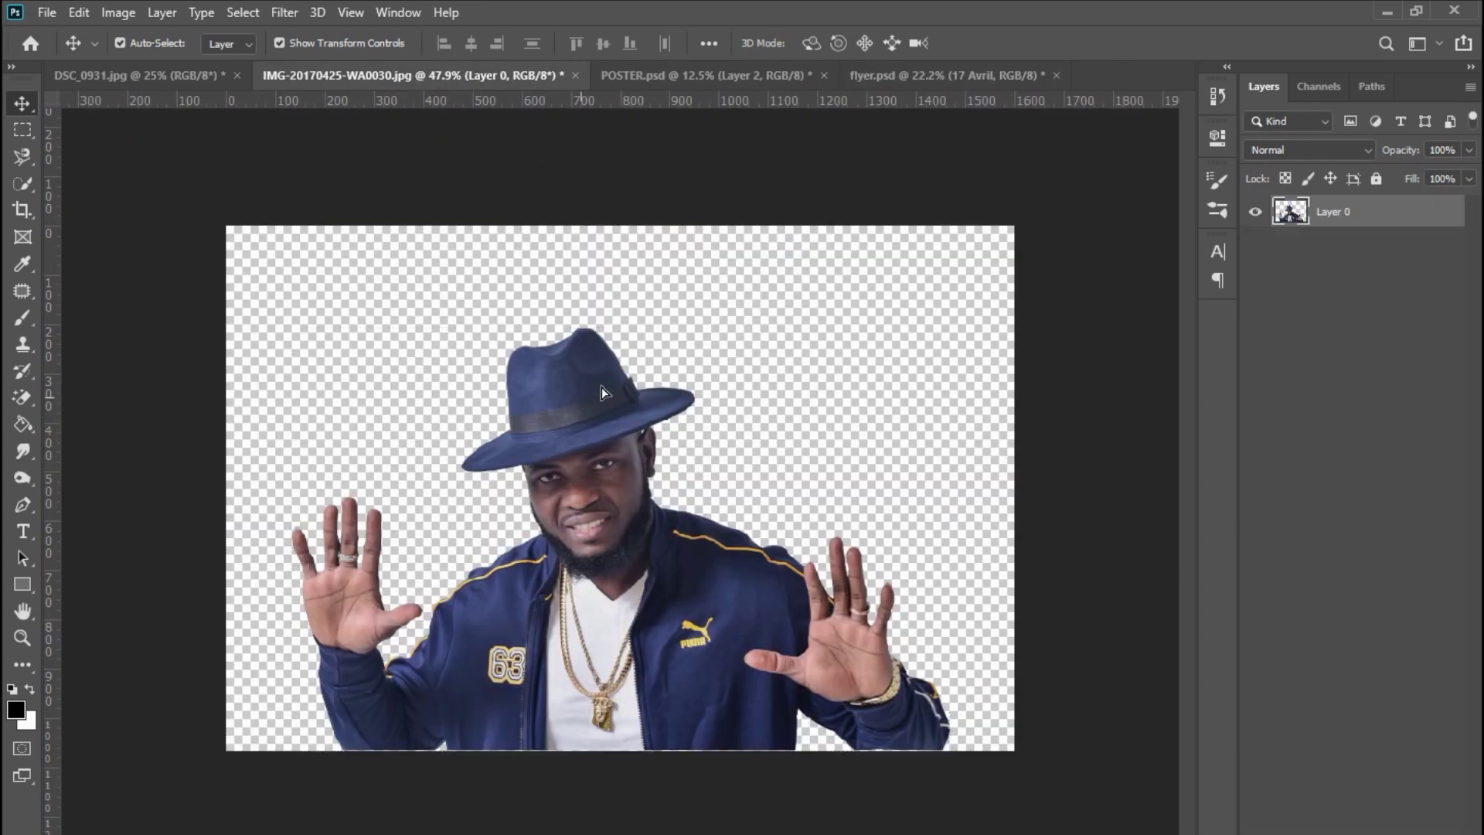
{"action": "left_click_drag", "start_coordinate": [828, 218], "coordinate": [934, 122]}
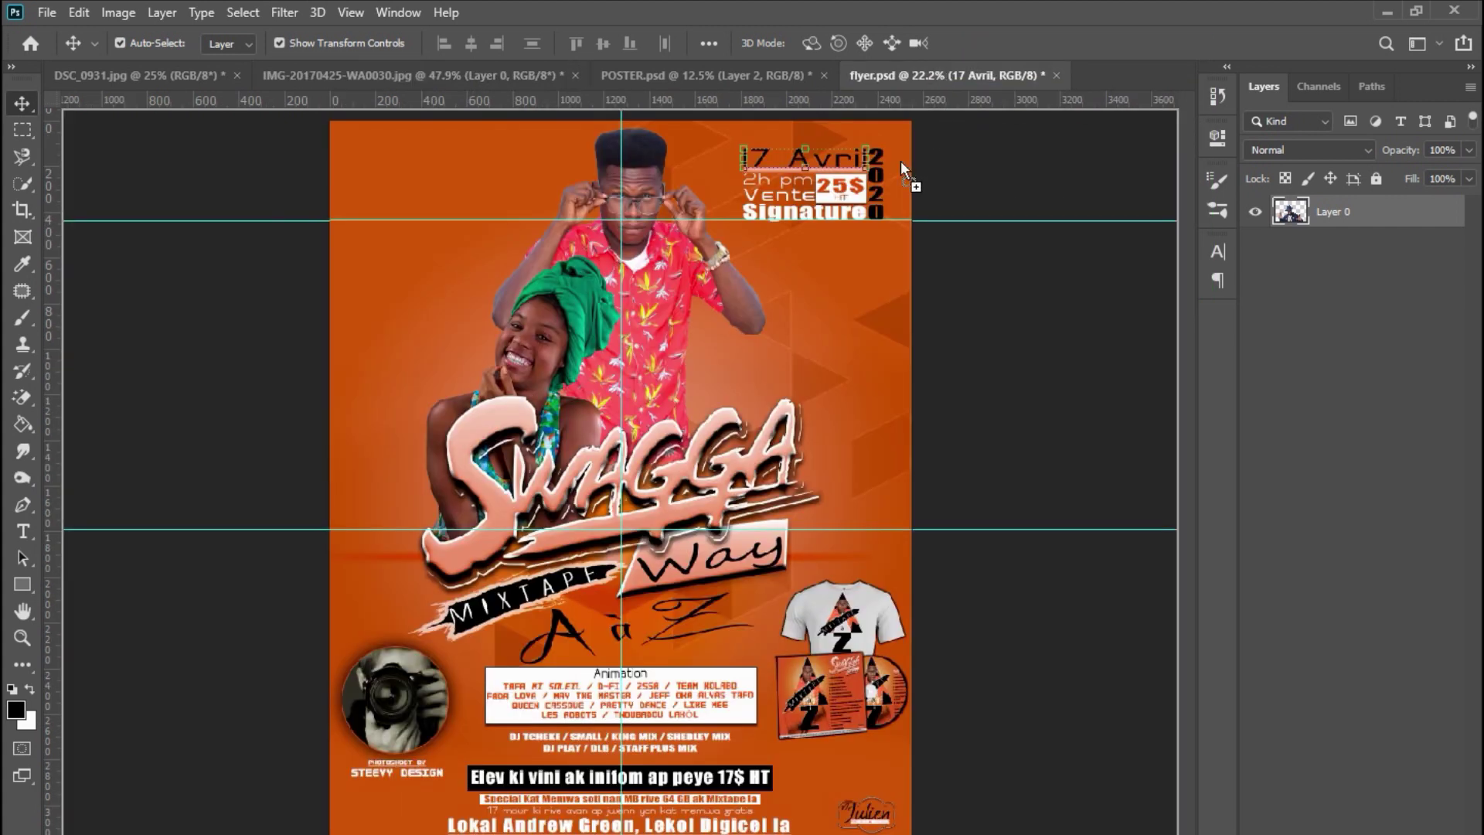
{"action": "left_click_drag", "start_coordinate": [687, 280], "coordinate": [720, 279]}
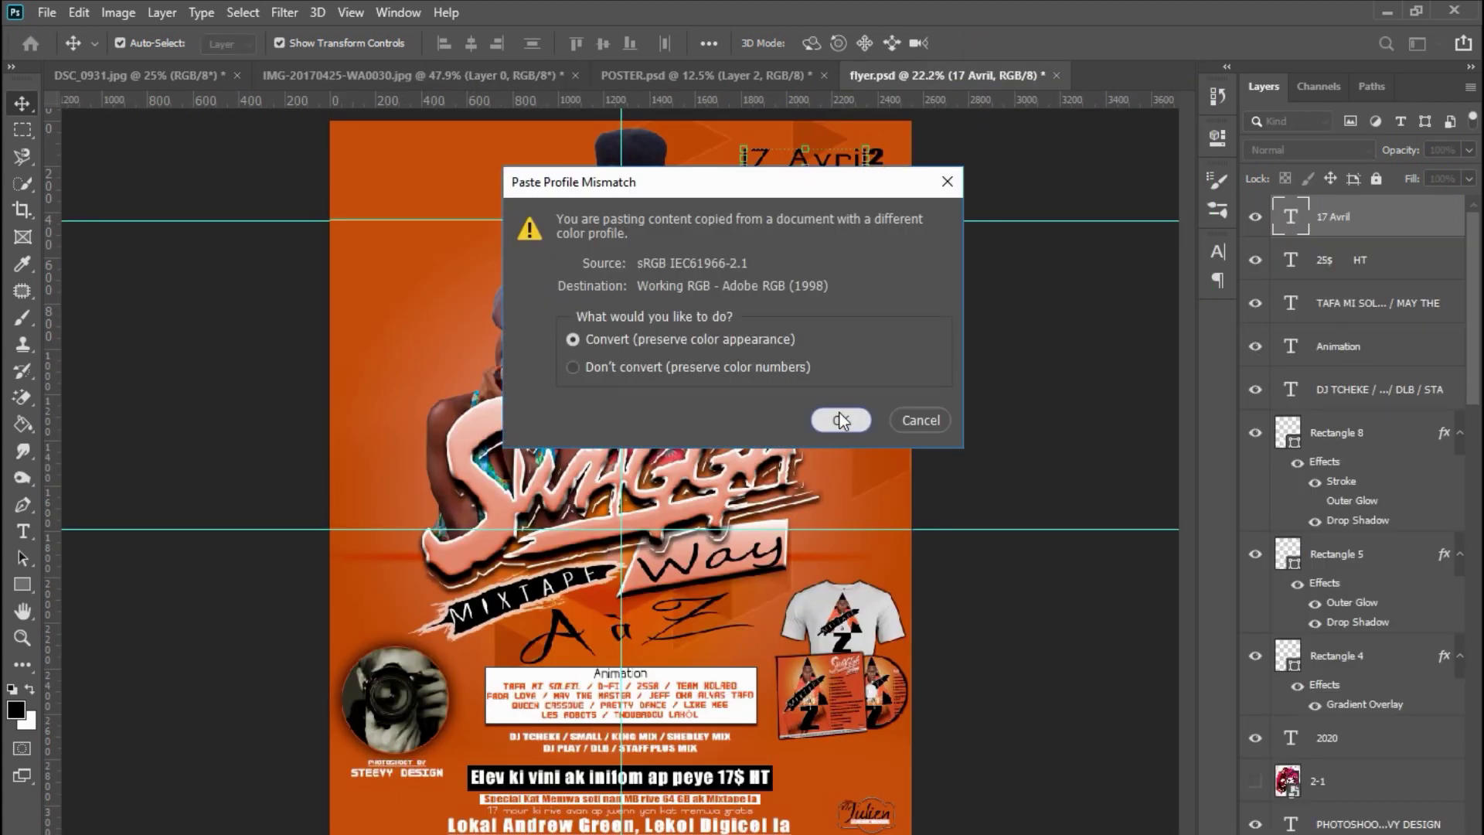
{"action": "key", "text": "Return"}
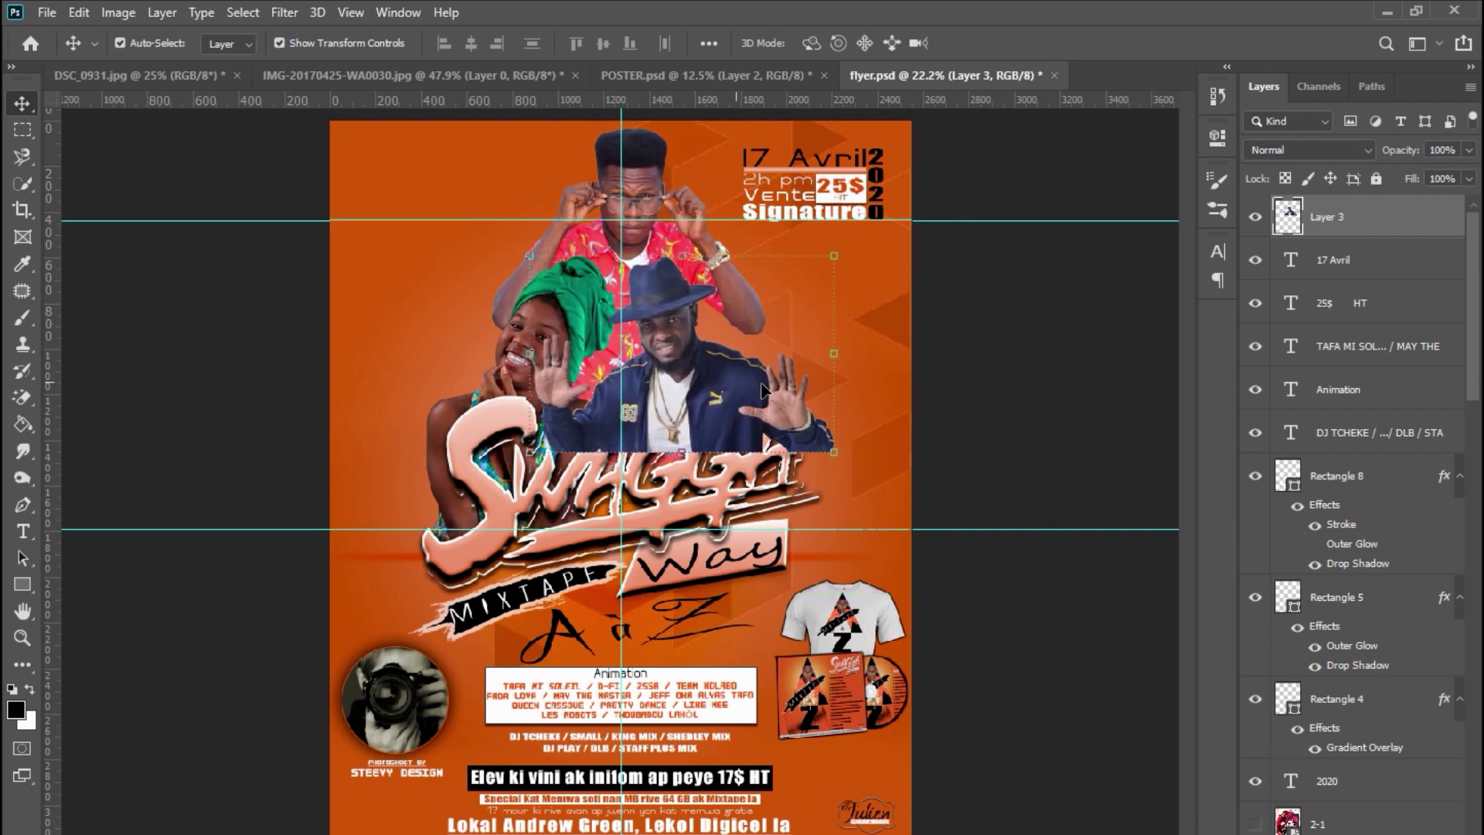
{"action": "left_click_drag", "start_coordinate": [638, 301], "coordinate": [675, 375]}
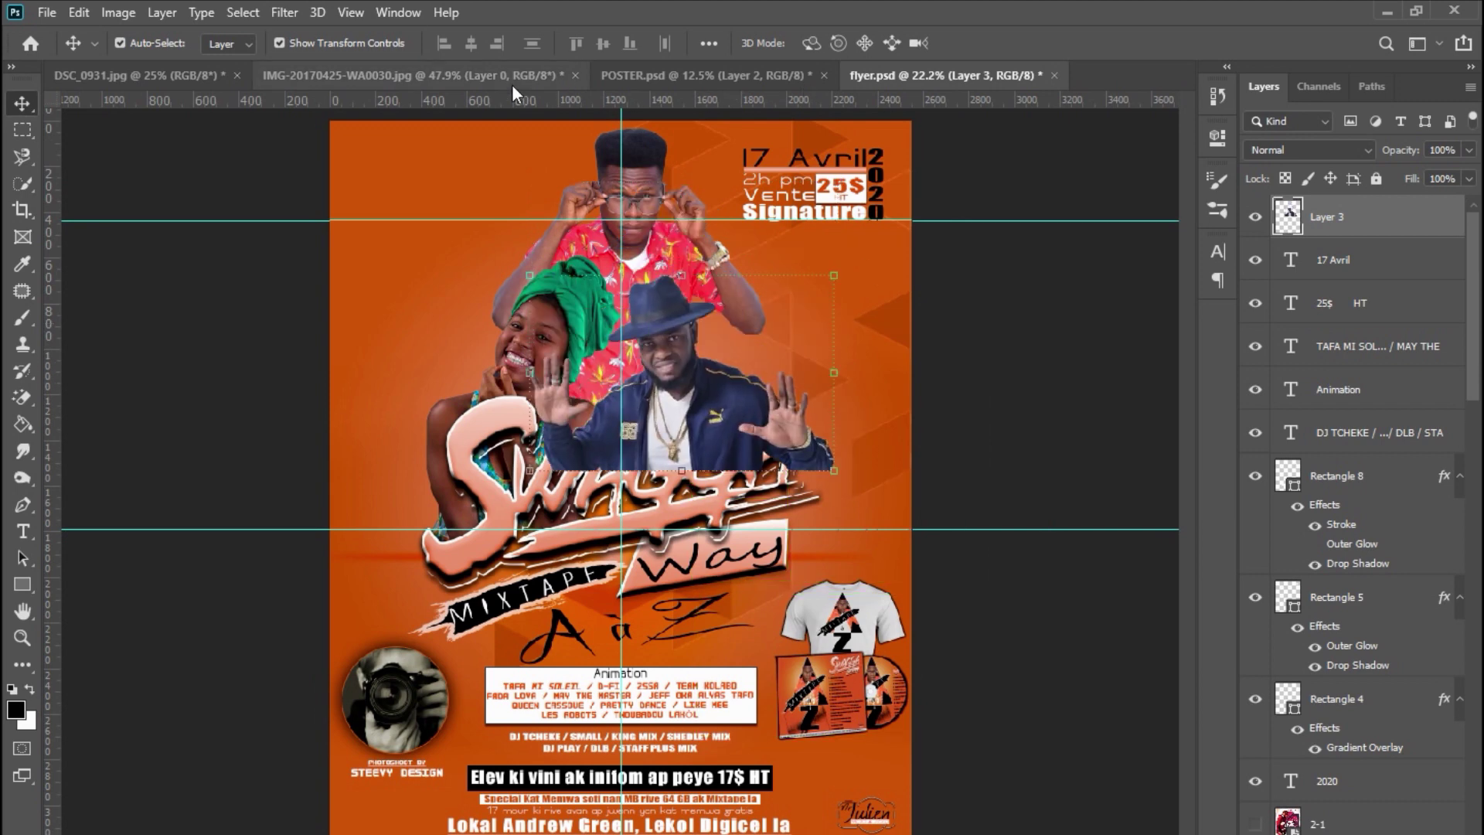
{"action": "left_click", "coordinate": [512, 85]}
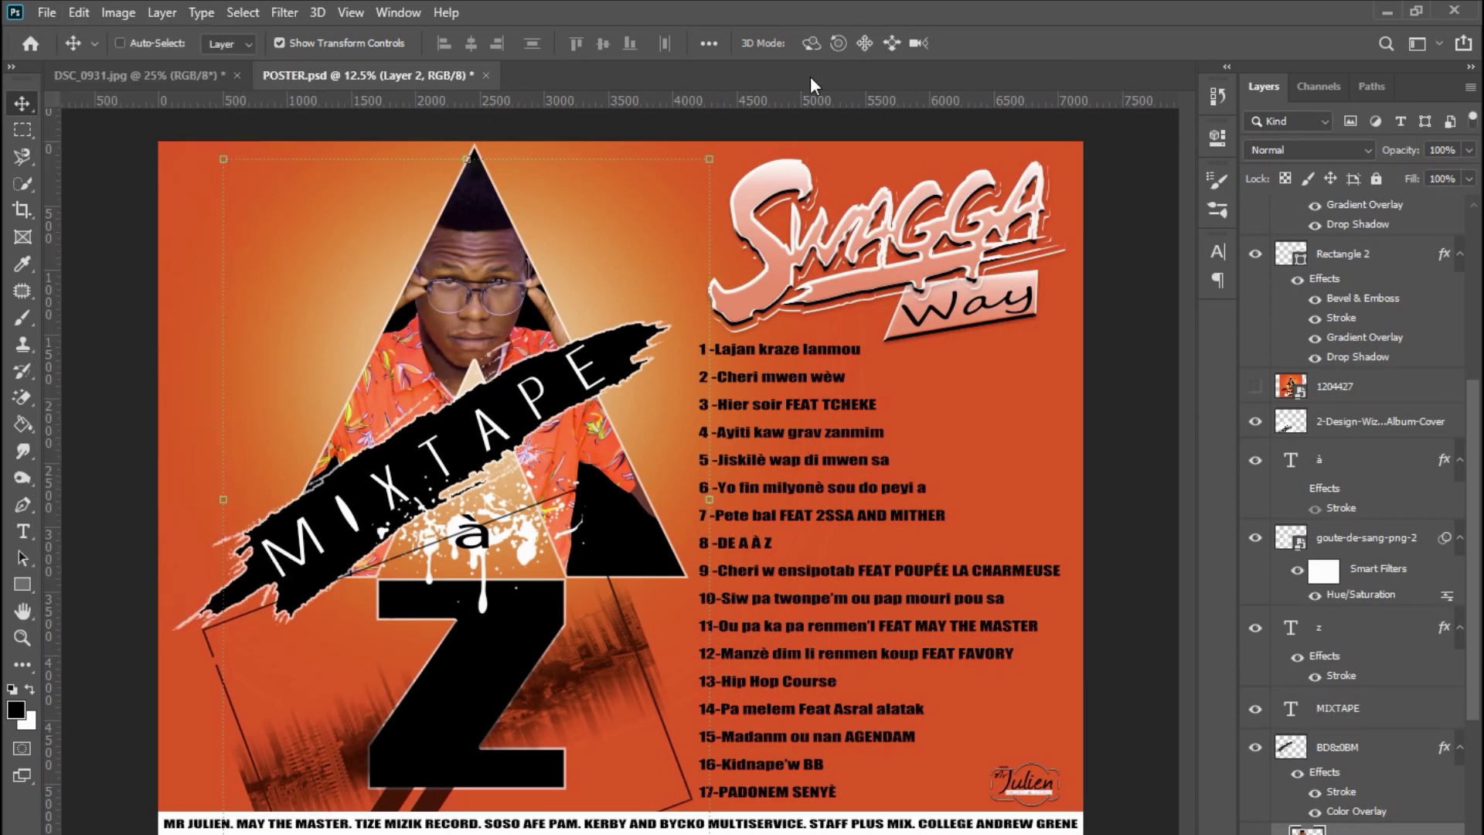
- Open IMG-20170425-WA0030.jpg from disk, keeping its embedded colour profile
{"action": "key", "text": "ctrl+o"}
{"action": "scroll", "coordinate": [444, 217], "scroll_direction": "down", "scroll_amount": 3}
{"action": "scroll", "coordinate": [445, 216], "scroll_direction": "down", "scroll_amount": 3}
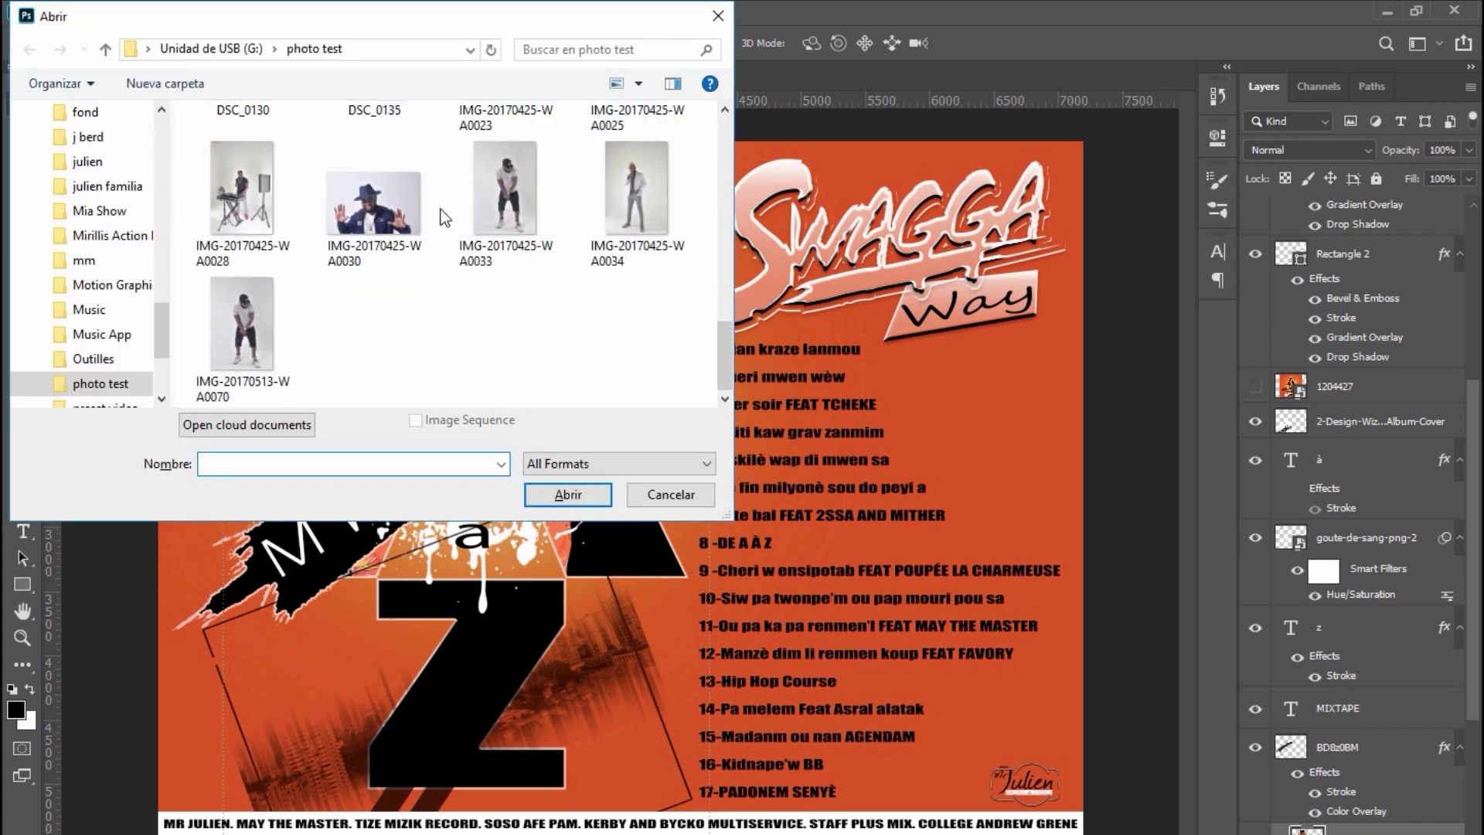
{"action": "double_click", "coordinate": [376, 190]}
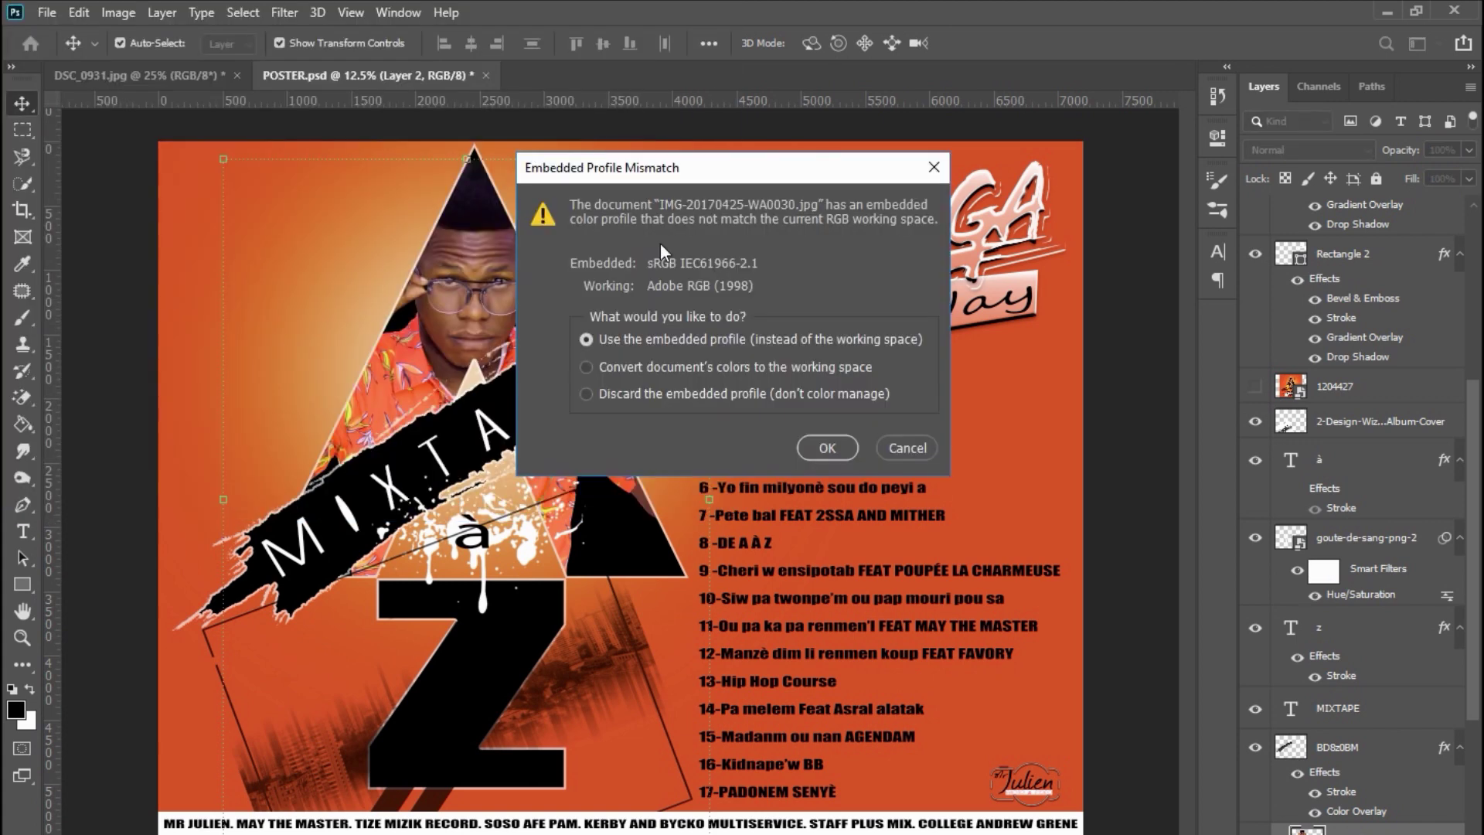
{"action": "left_click", "coordinate": [824, 456]}
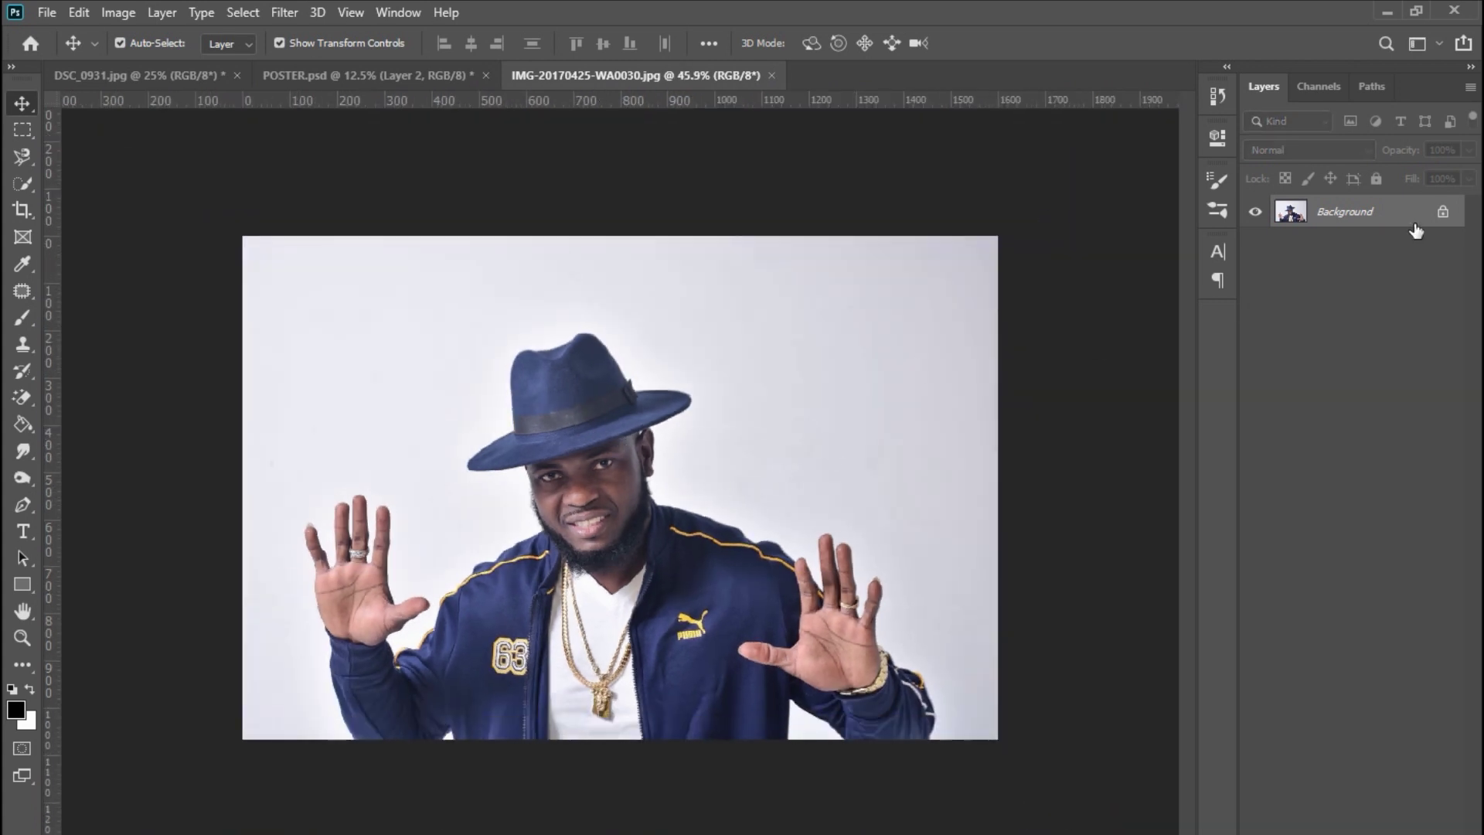
- Unlock the Background layer and erase the white backdrop with one Magic Eraser click
{"action": "left_click", "coordinate": [1442, 213]}
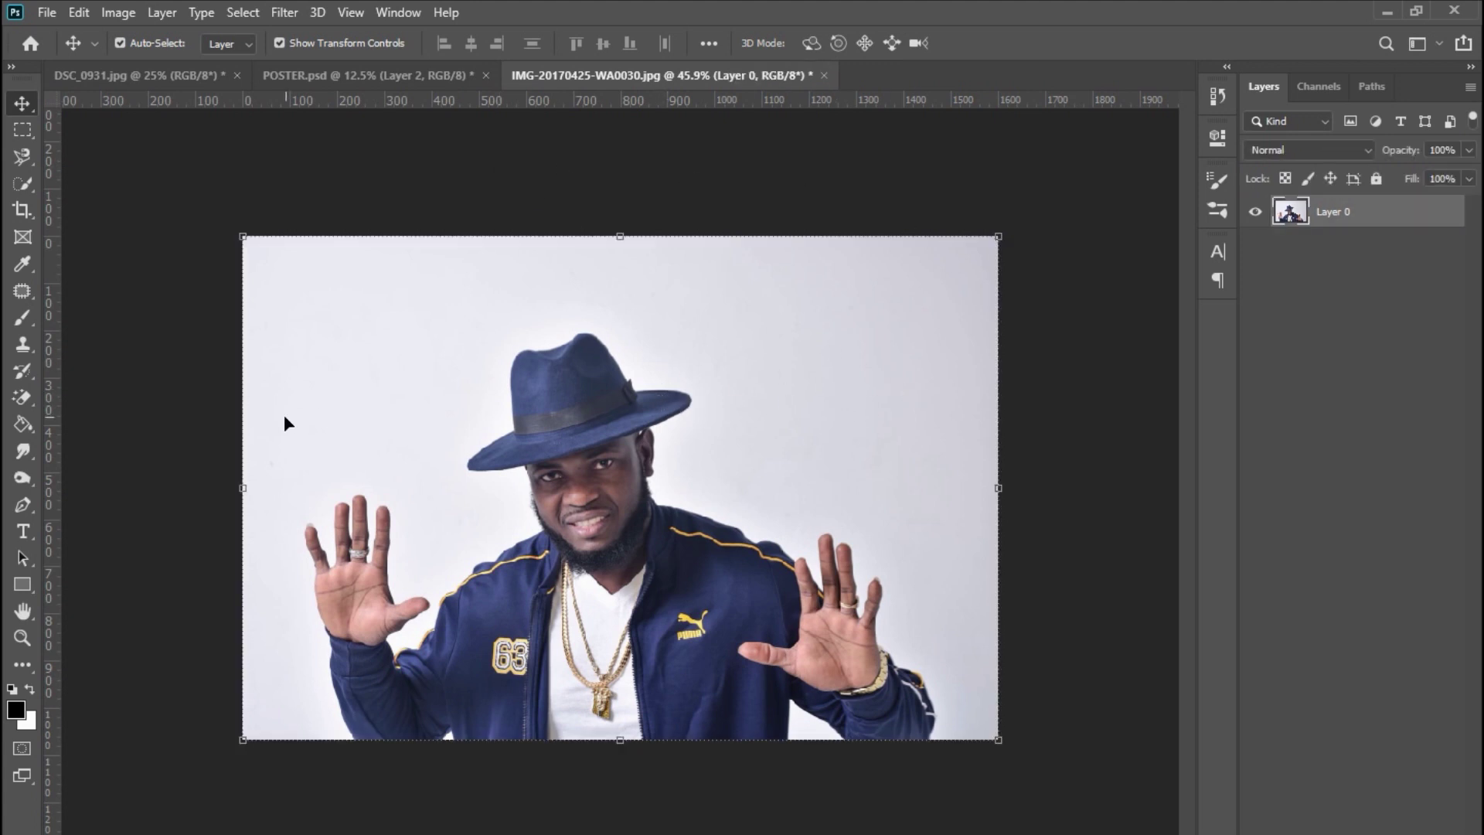
{"action": "left_click", "coordinate": [17, 404]}
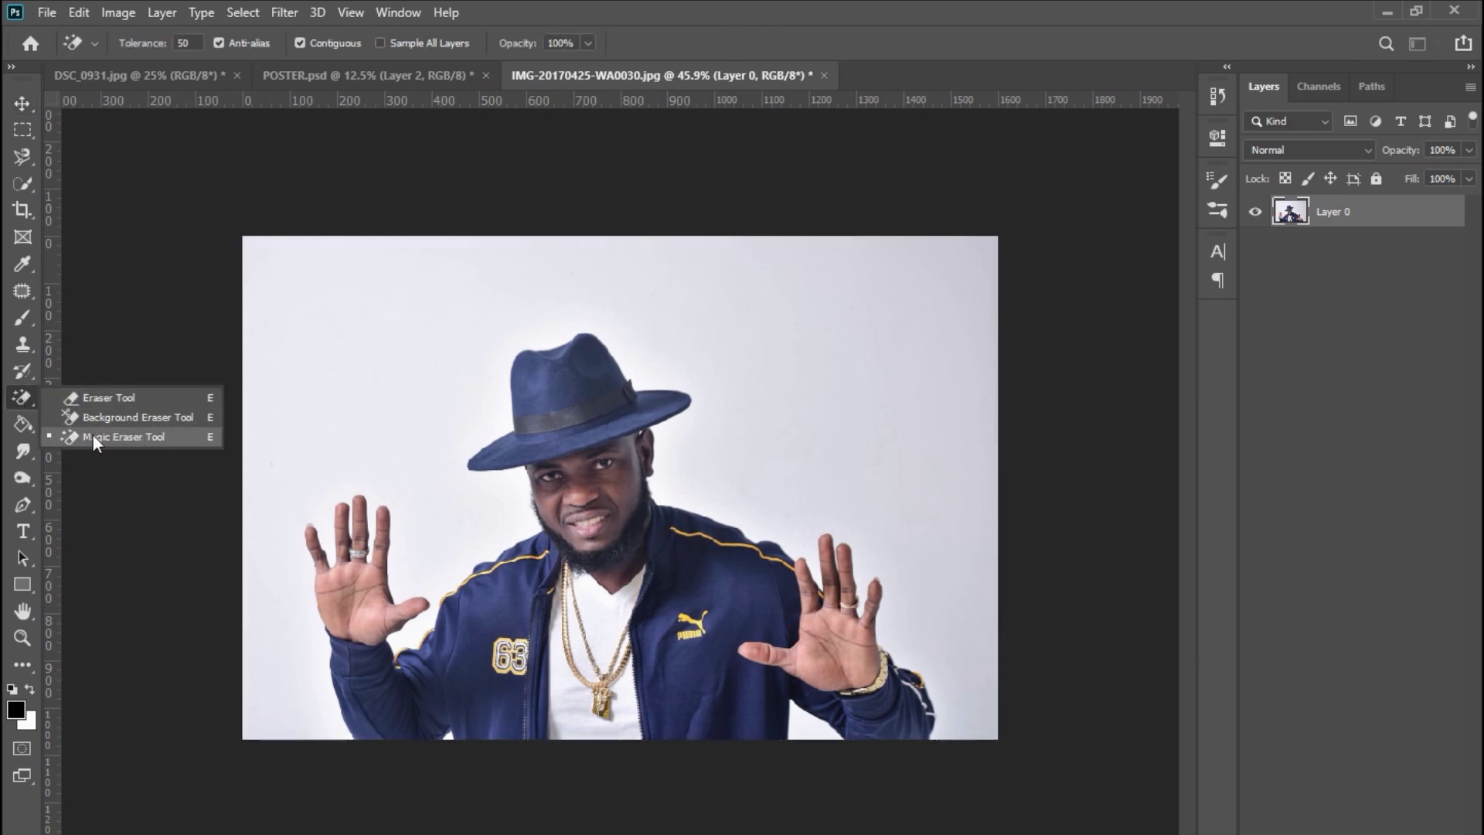
{"action": "left_click", "coordinate": [22, 401]}
{"action": "right_click", "coordinate": [23, 399]}
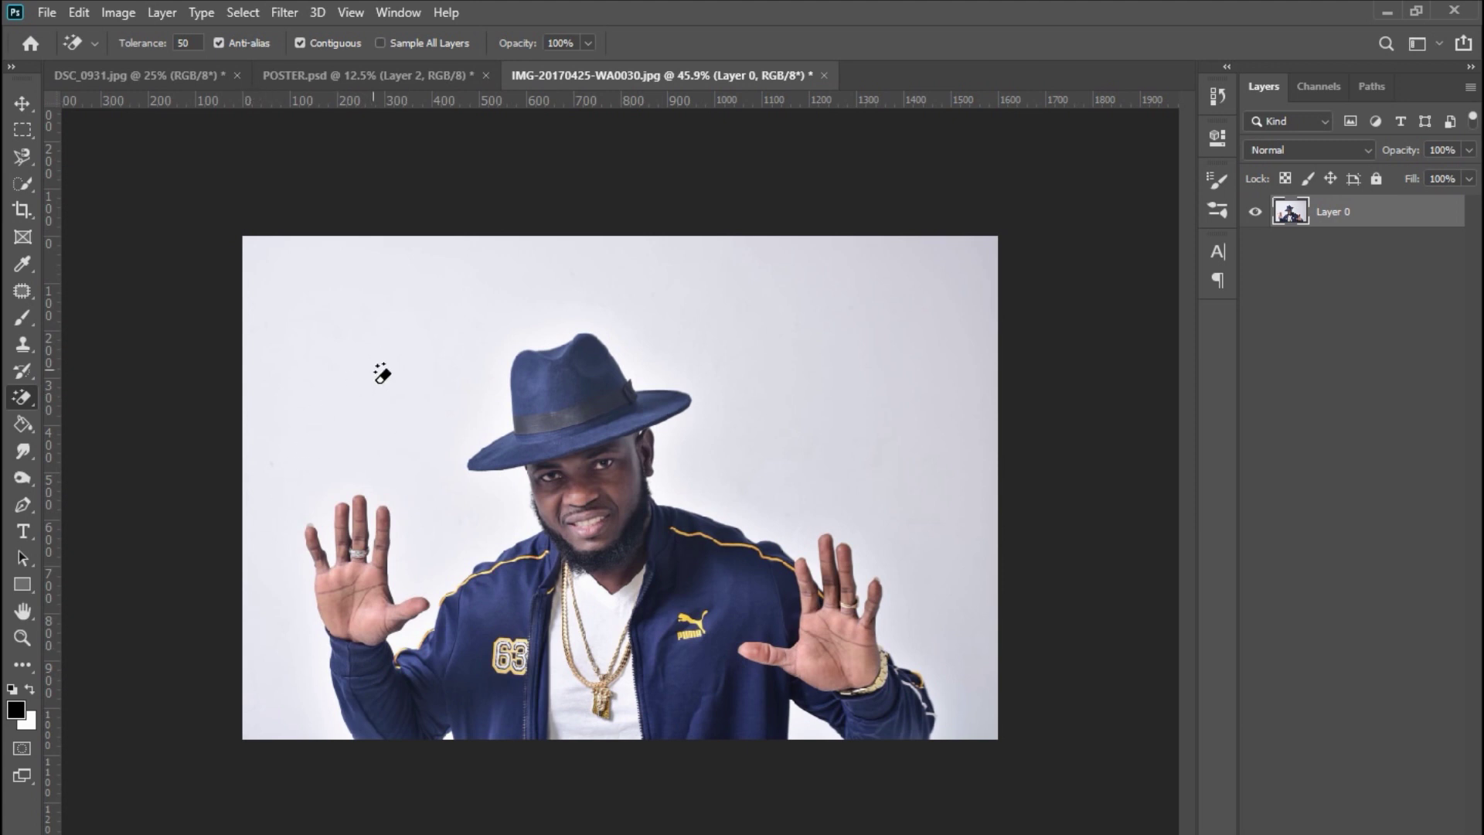
{"action": "left_click", "coordinate": [794, 379]}
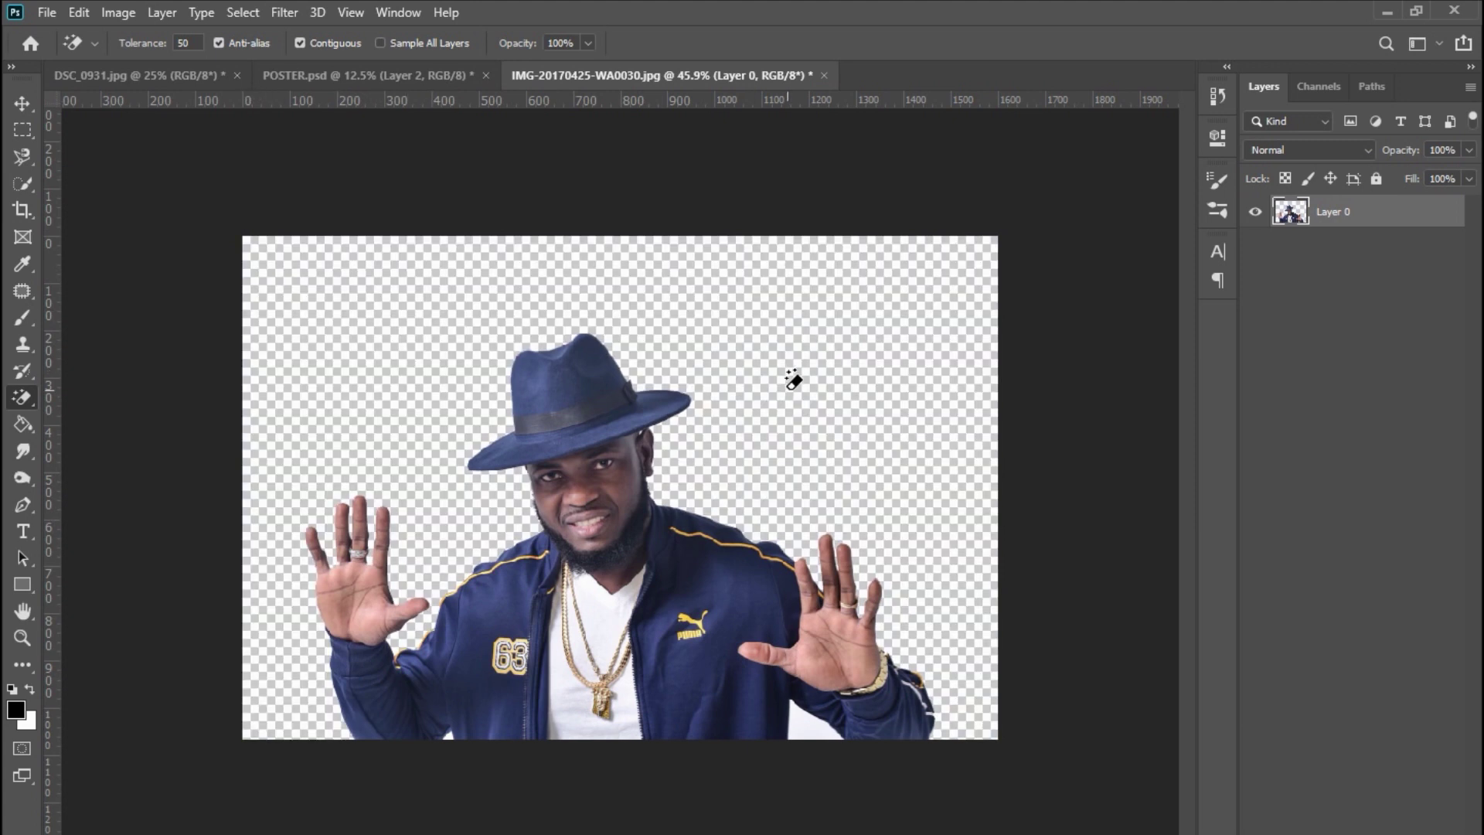
- Shift the cut-out man slightly up, then try erasing leftover background near the jacket and undo it
{"action": "key", "text": "v"}
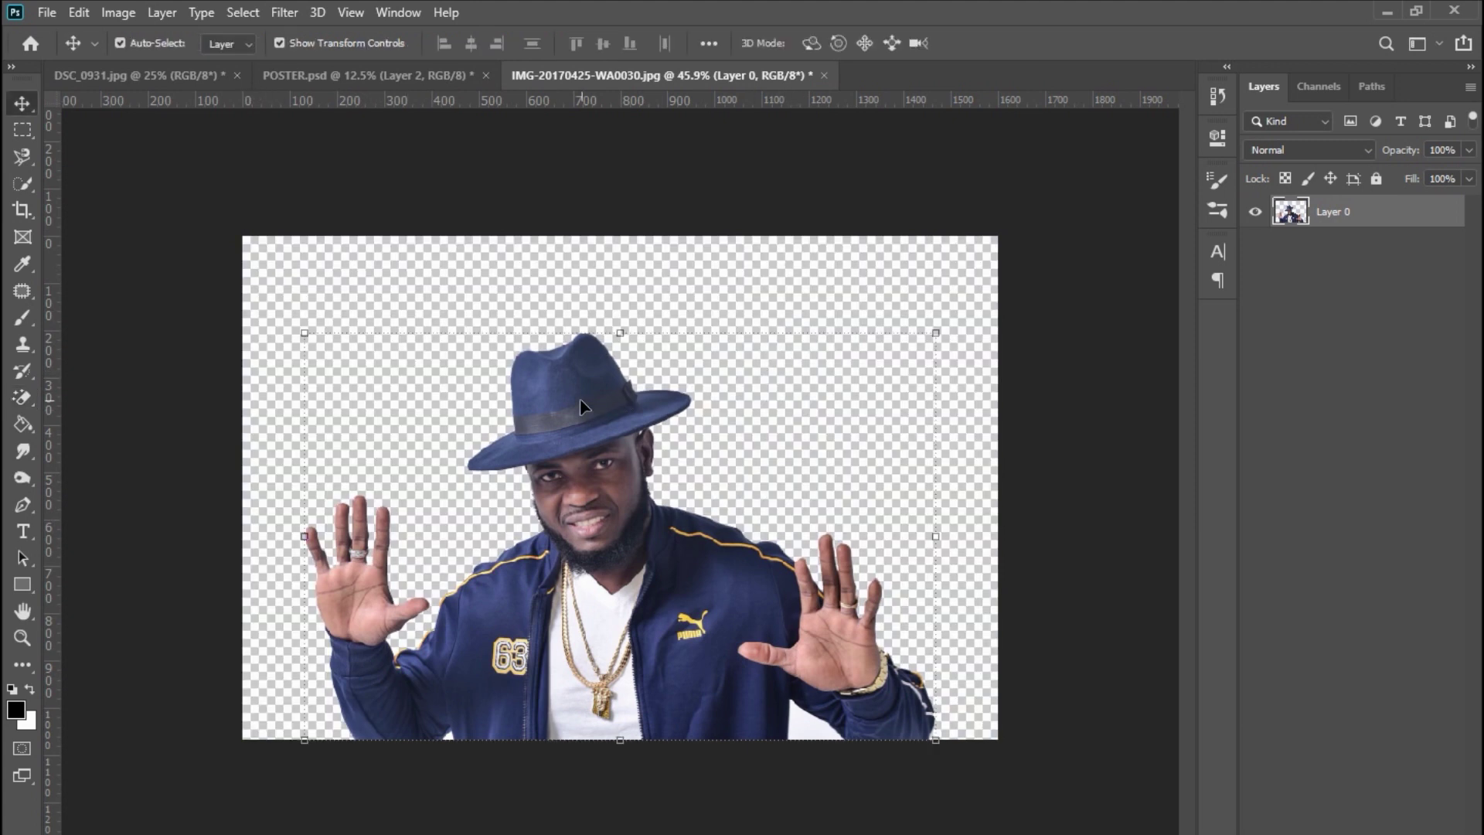
{"action": "left_click_drag", "start_coordinate": [625, 387], "coordinate": [625, 370]}
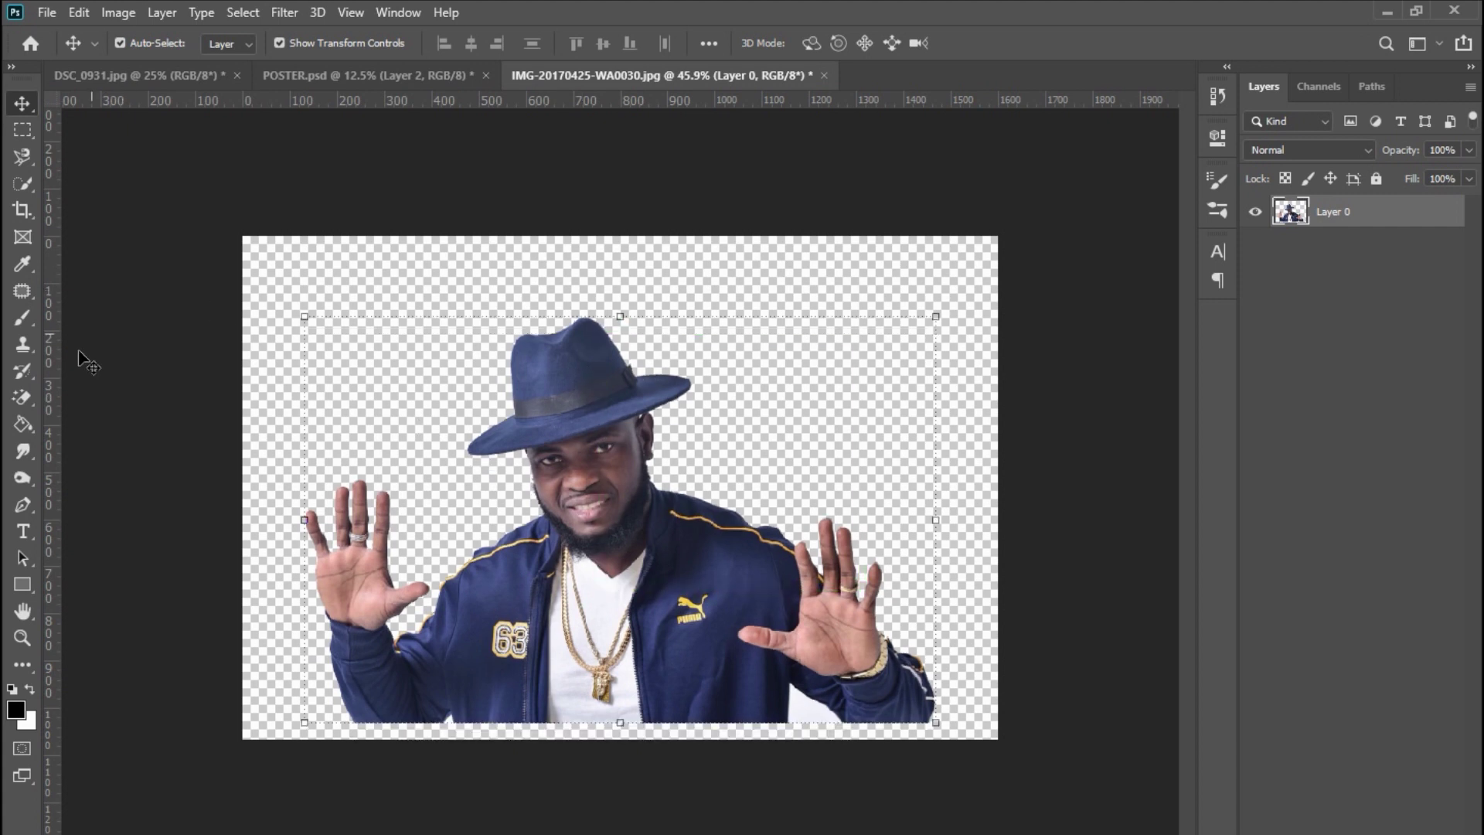
{"action": "left_click", "coordinate": [23, 397]}
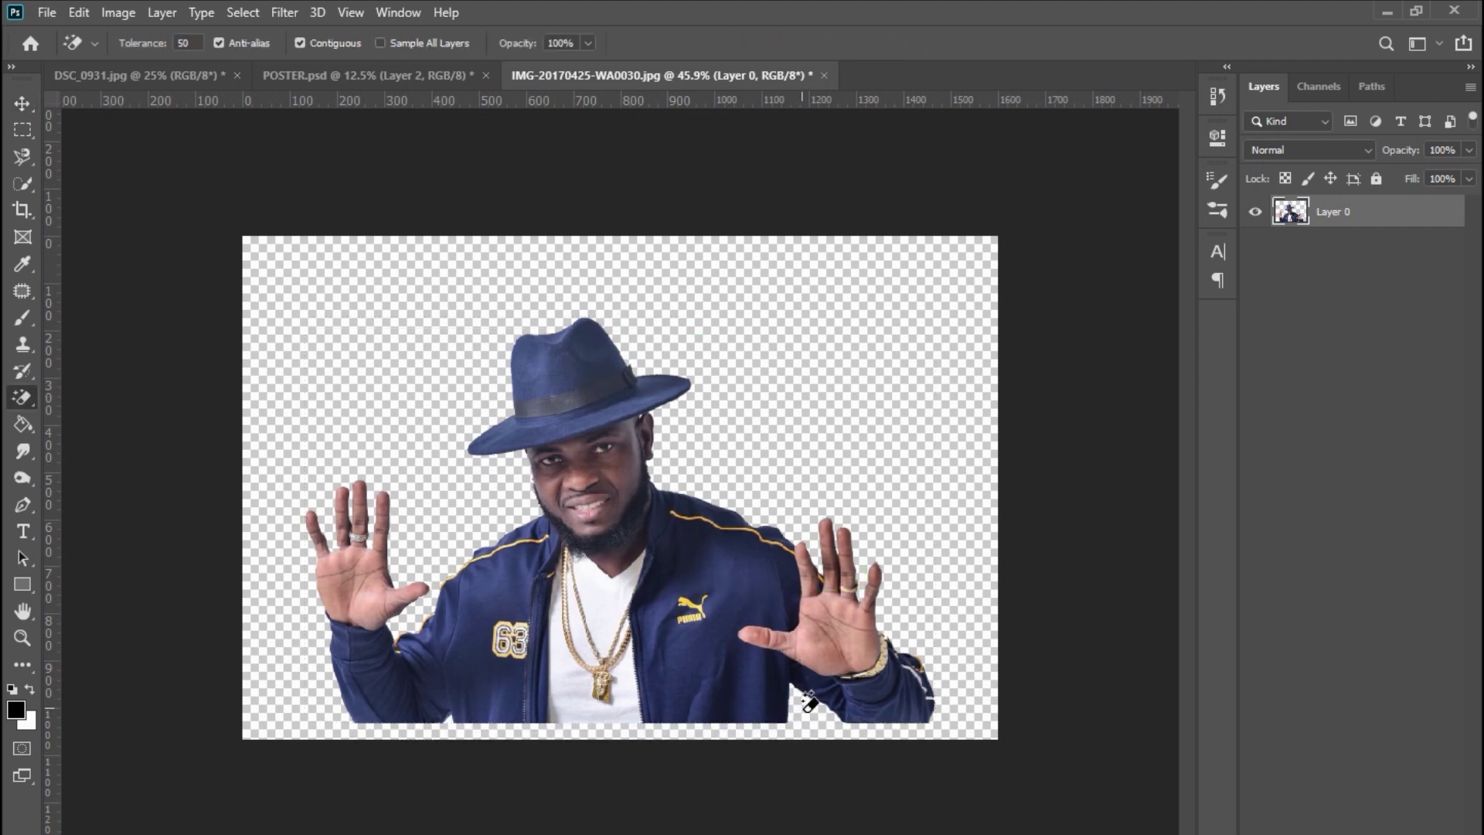
{"action": "left_click", "coordinate": [464, 707]}
{"action": "key", "text": "ctrl+z"}
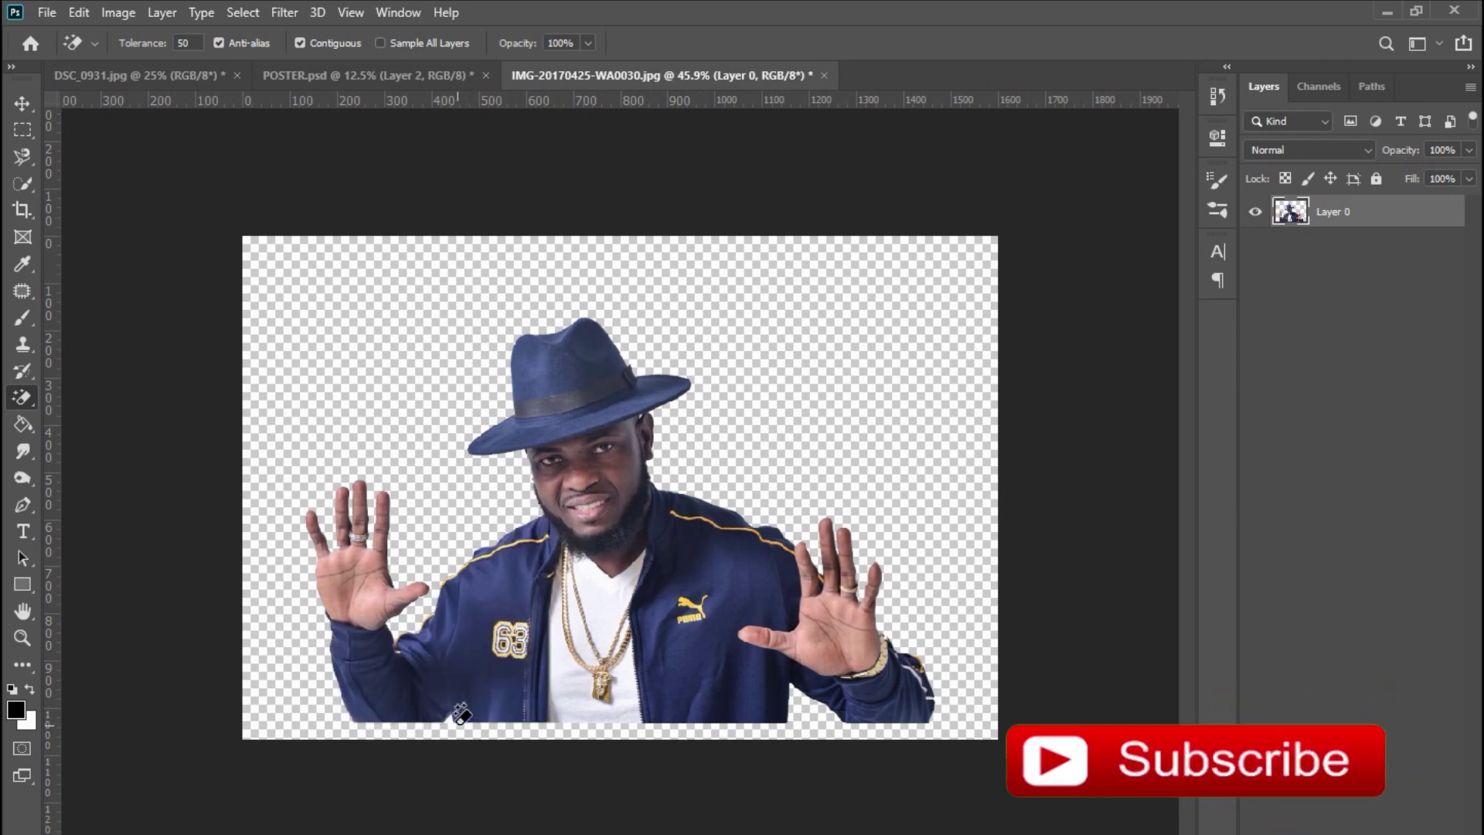
- Nudge the layer down and back up, then undo to restore the original background
{"action": "left_click", "coordinate": [22, 103]}
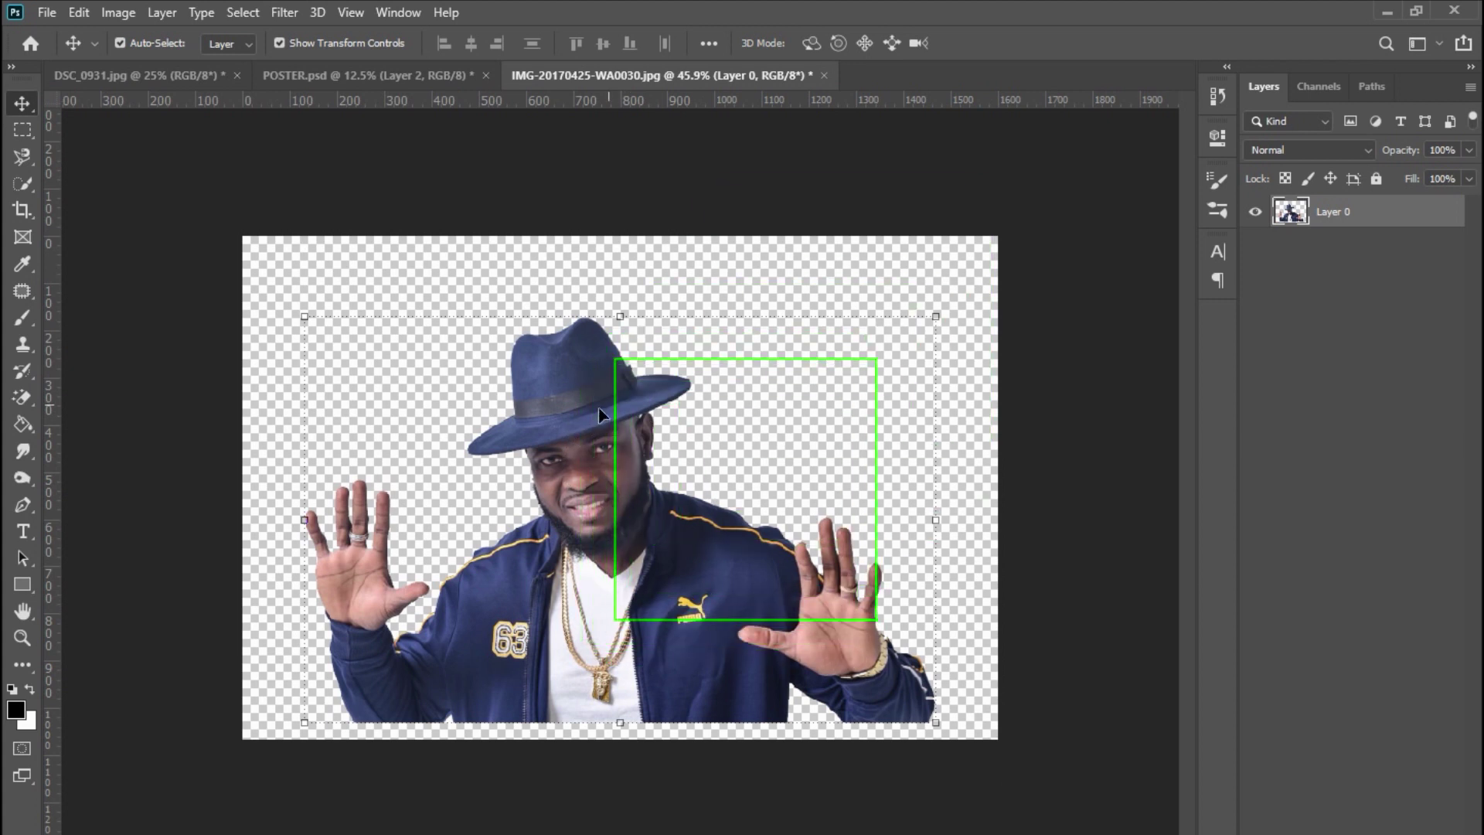
{"action": "key", "text": "shift+Down"}
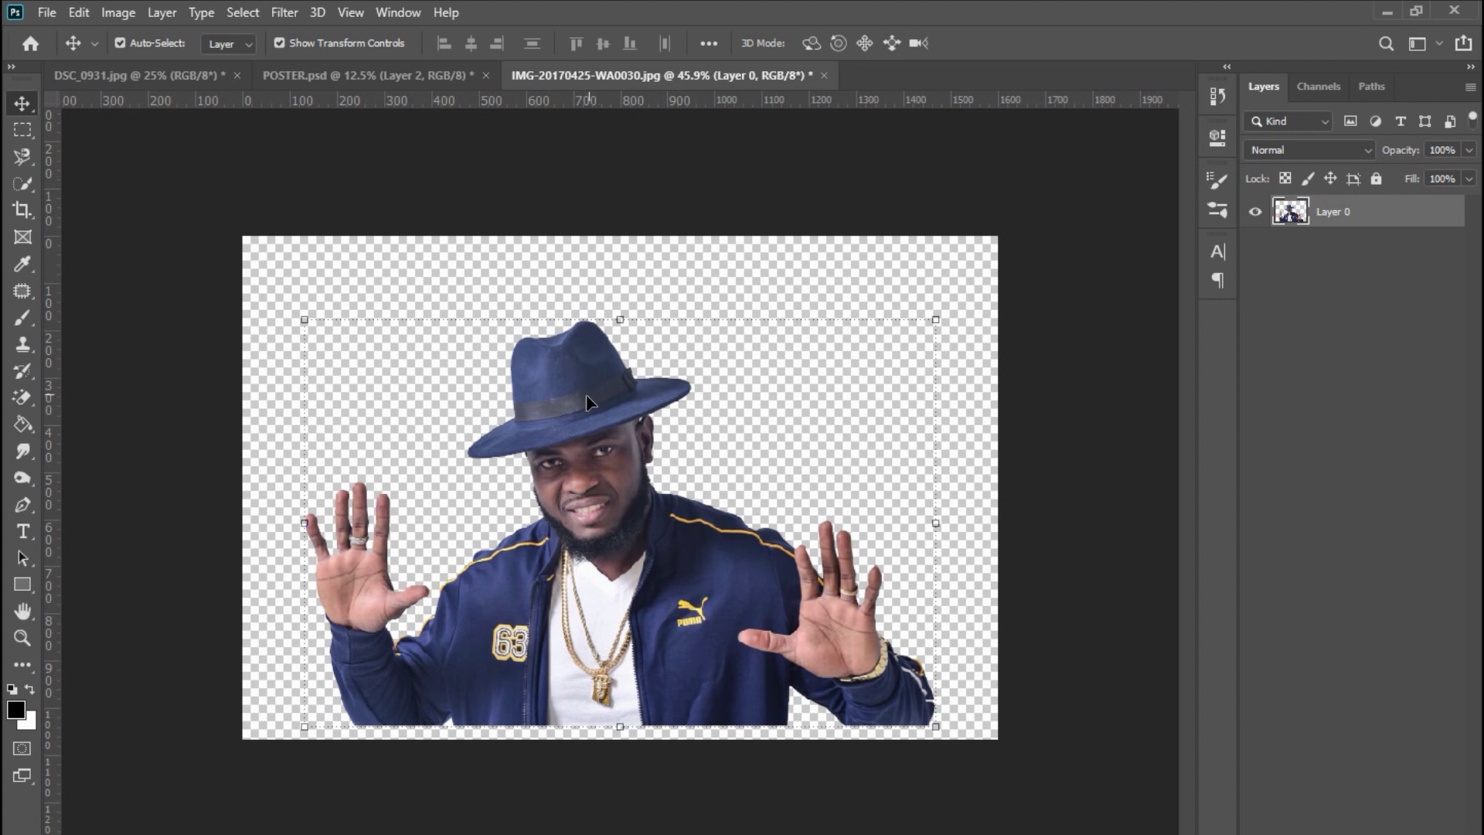
{"action": "key", "text": "shift+Up"}
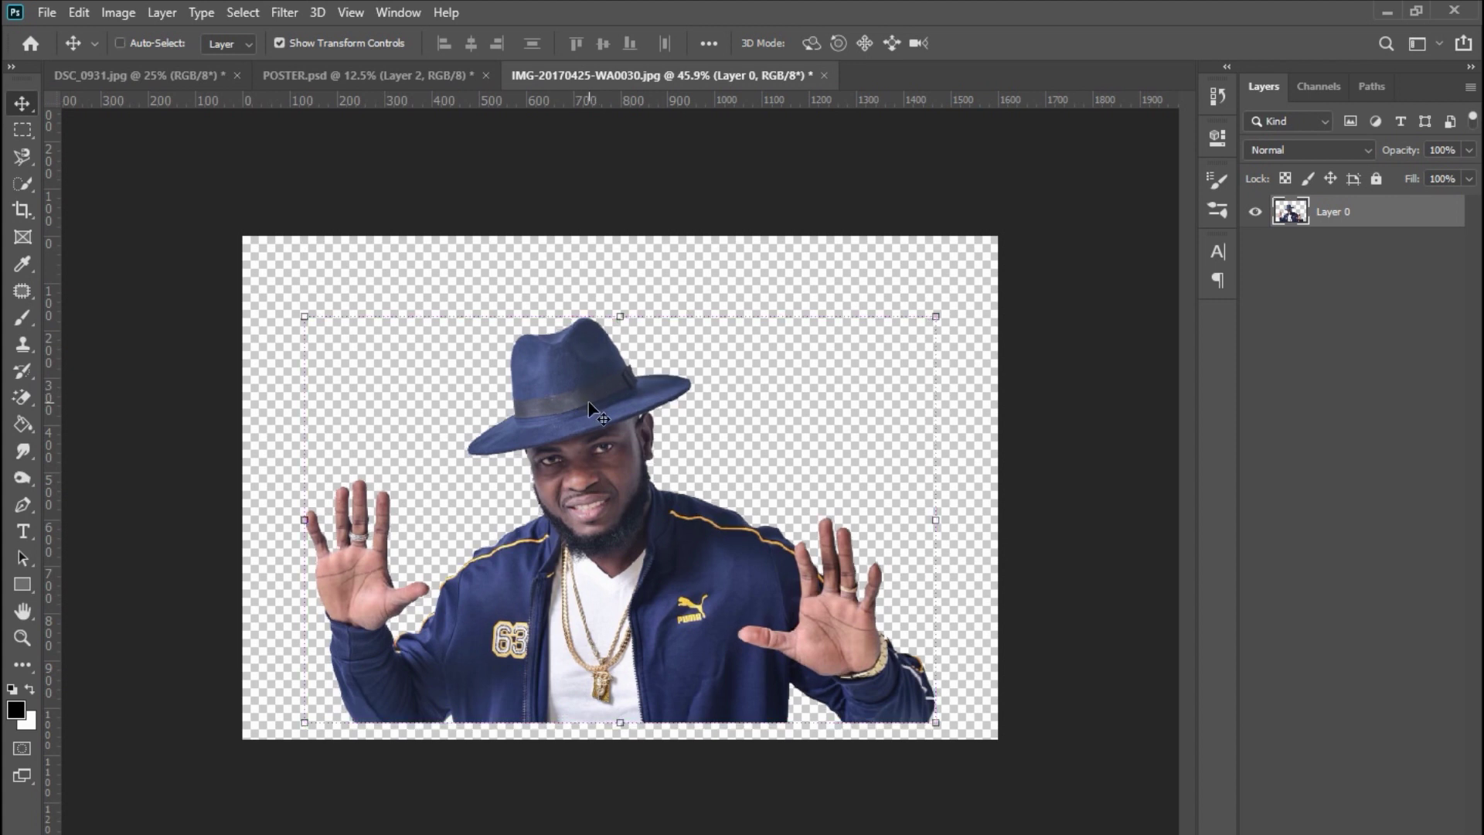
{"action": "key", "text": "ctrl+z"}
{"action": "key", "text": "ctrl+z"}
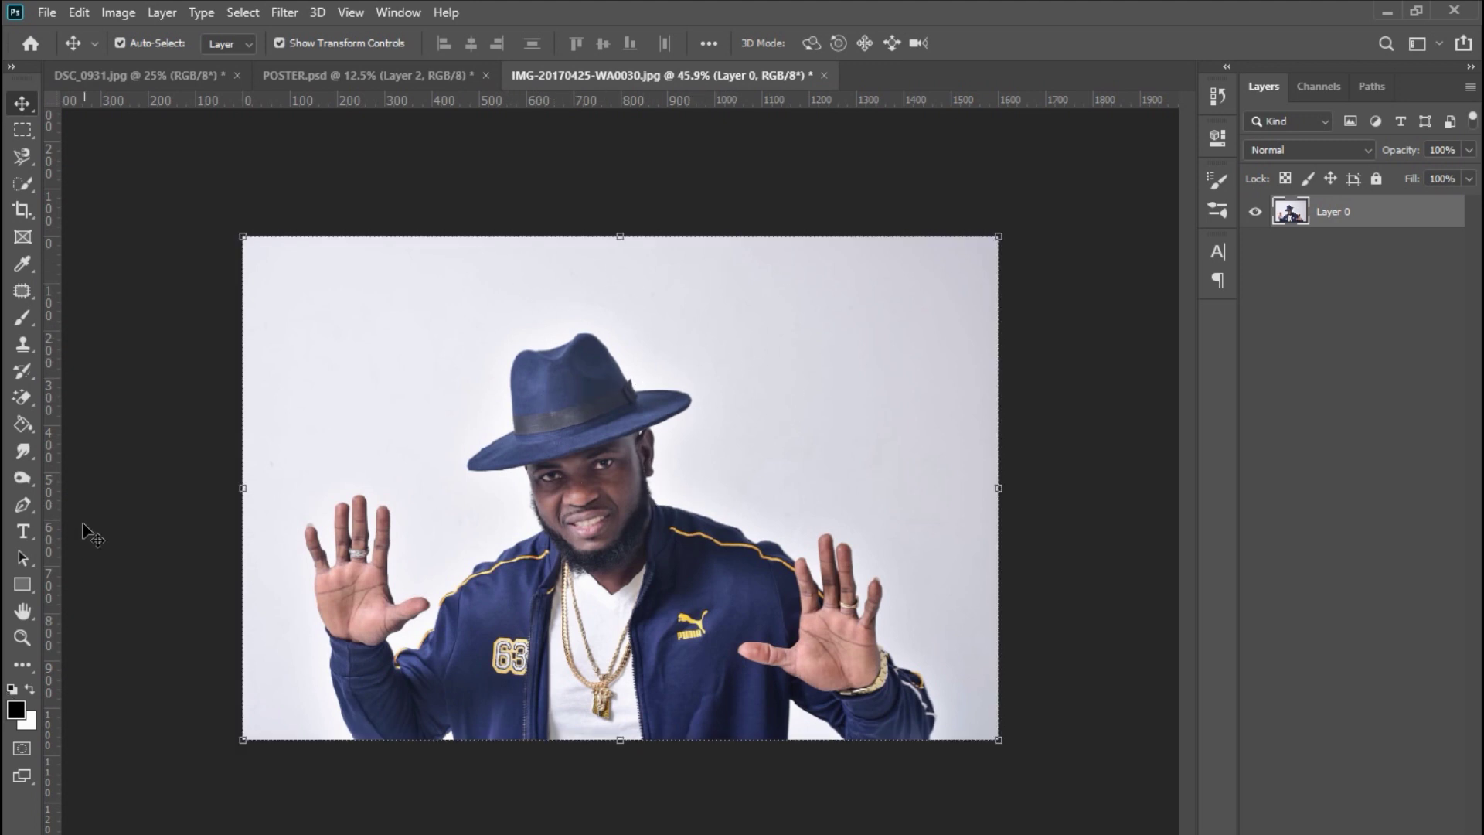
{"action": "left_click", "coordinate": [23, 401]}
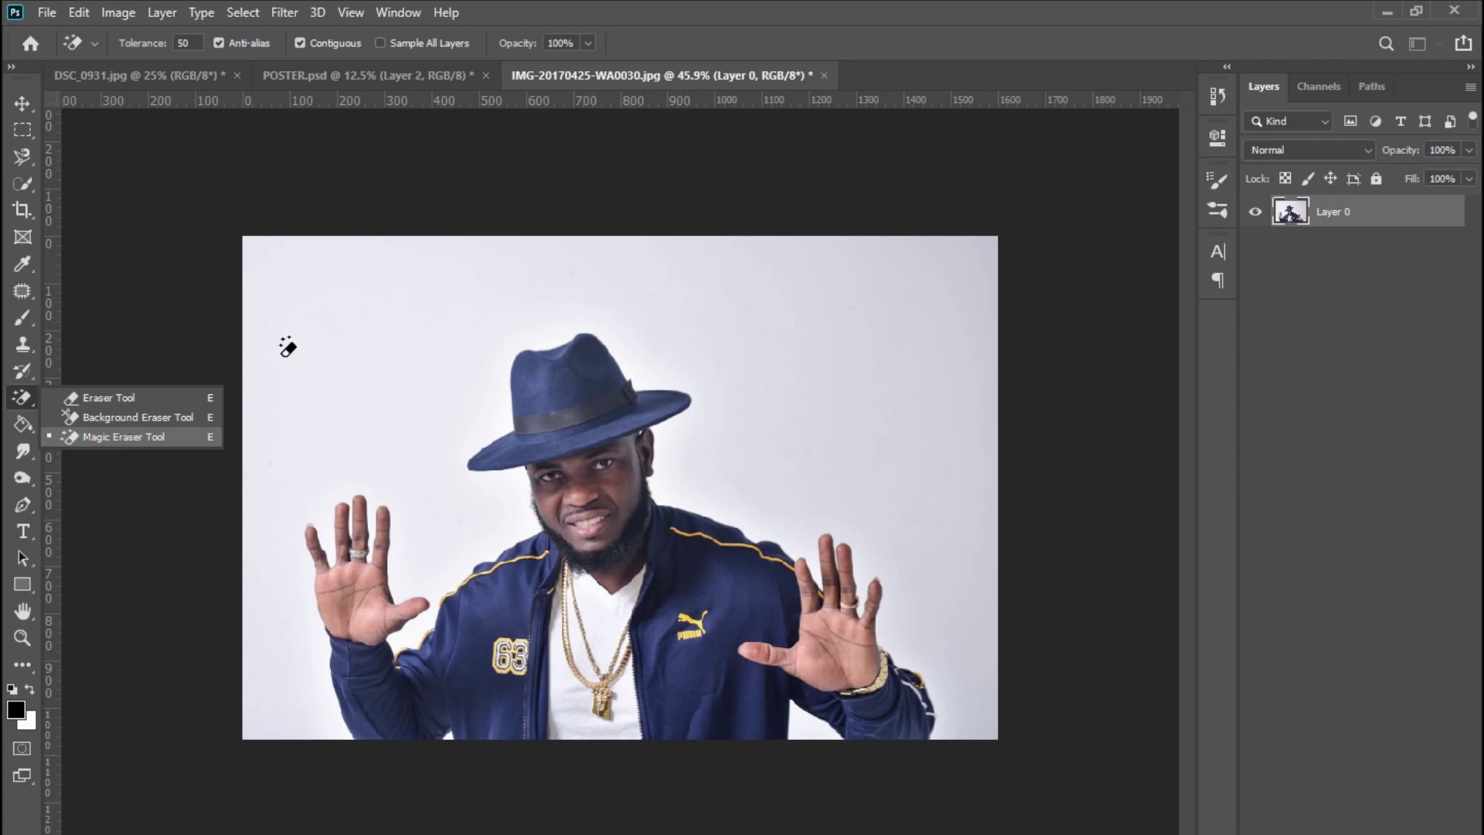
{"action": "left_click", "coordinate": [367, 291]}
{"action": "left_click", "coordinate": [346, 309]}
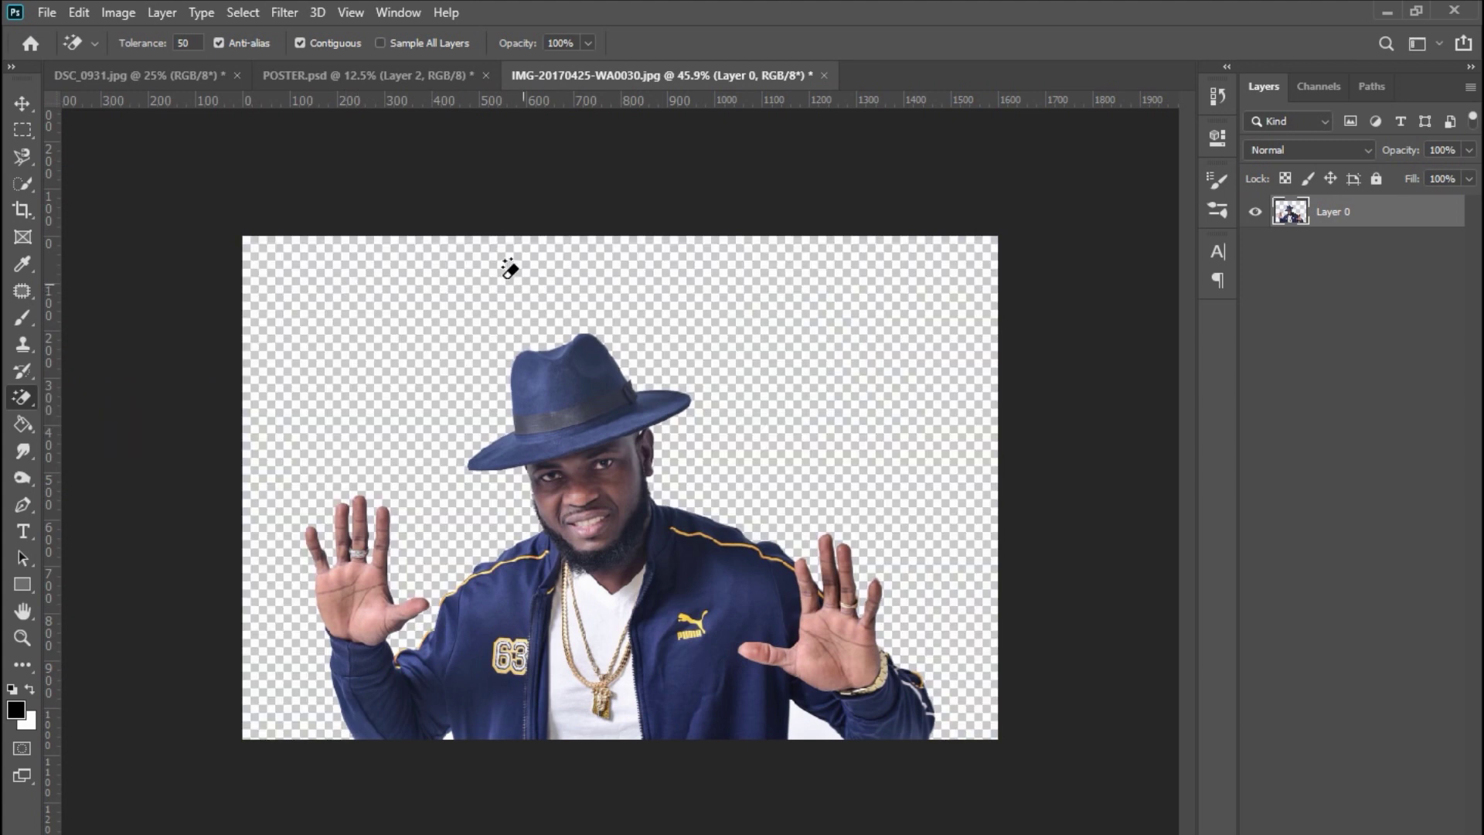
{"action": "left_click", "coordinate": [23, 103]}
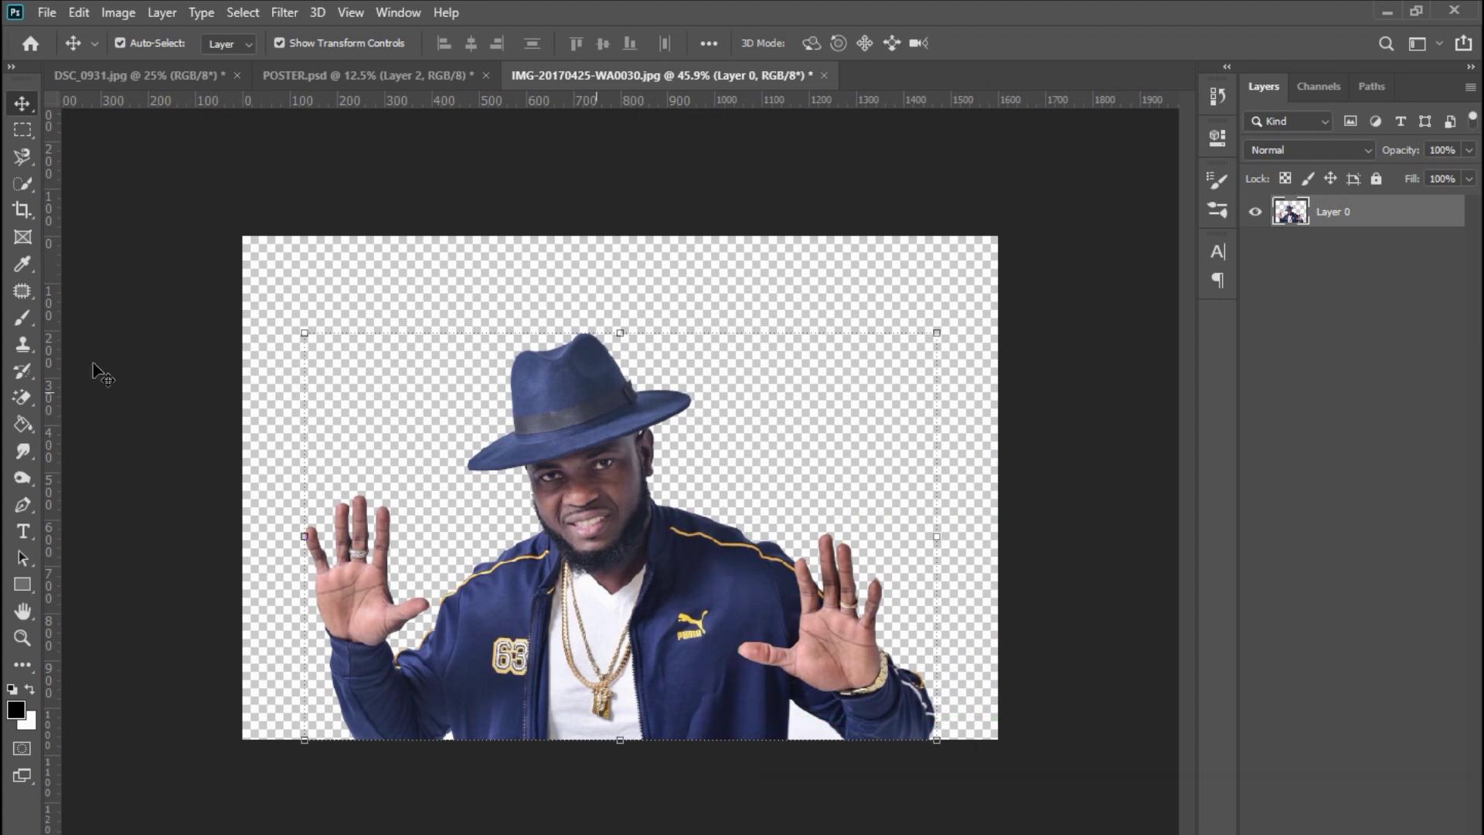
{"action": "left_click", "coordinate": [21, 396]}
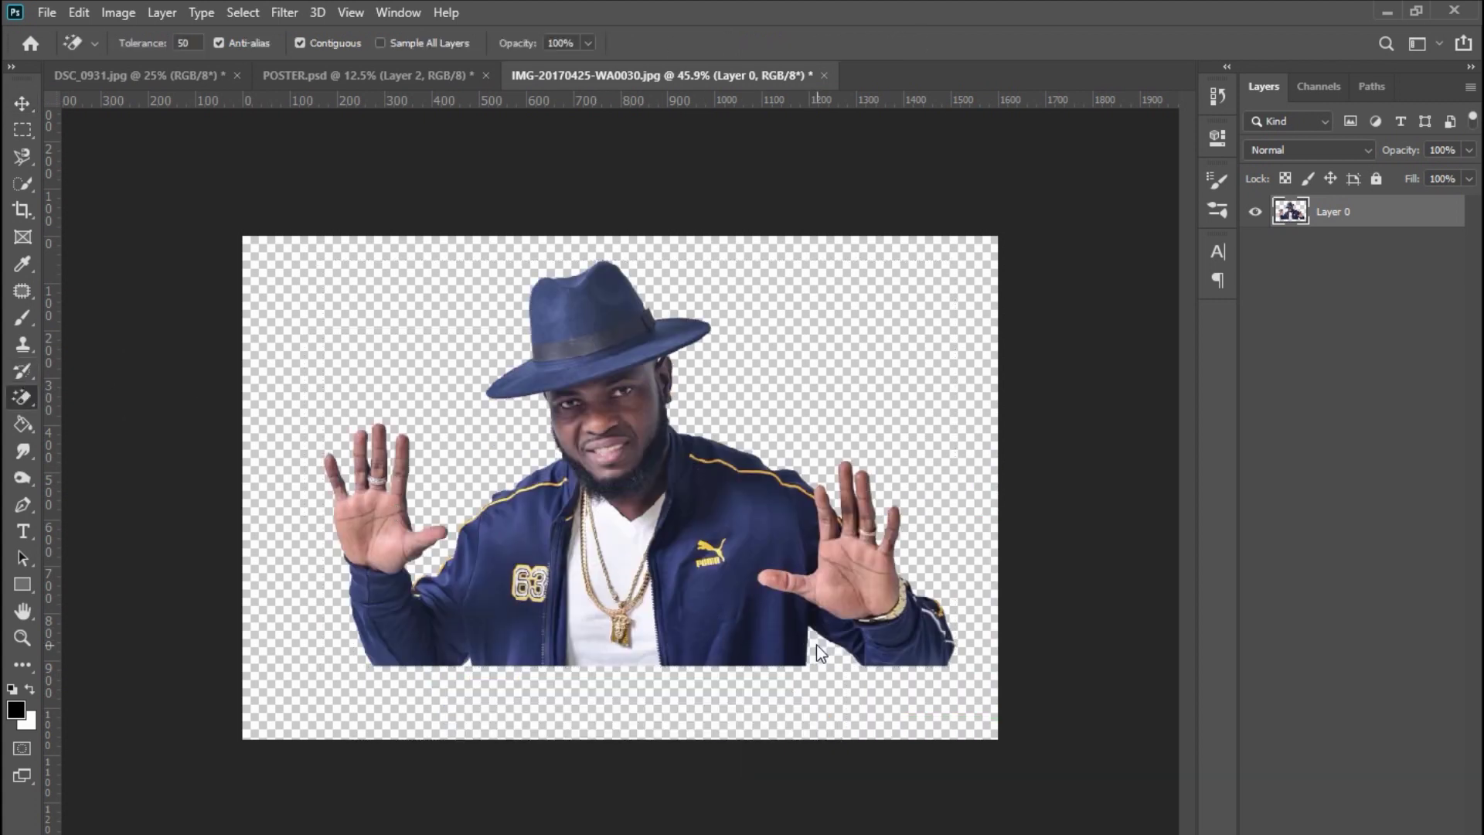
{"action": "left_click", "coordinate": [21, 103]}
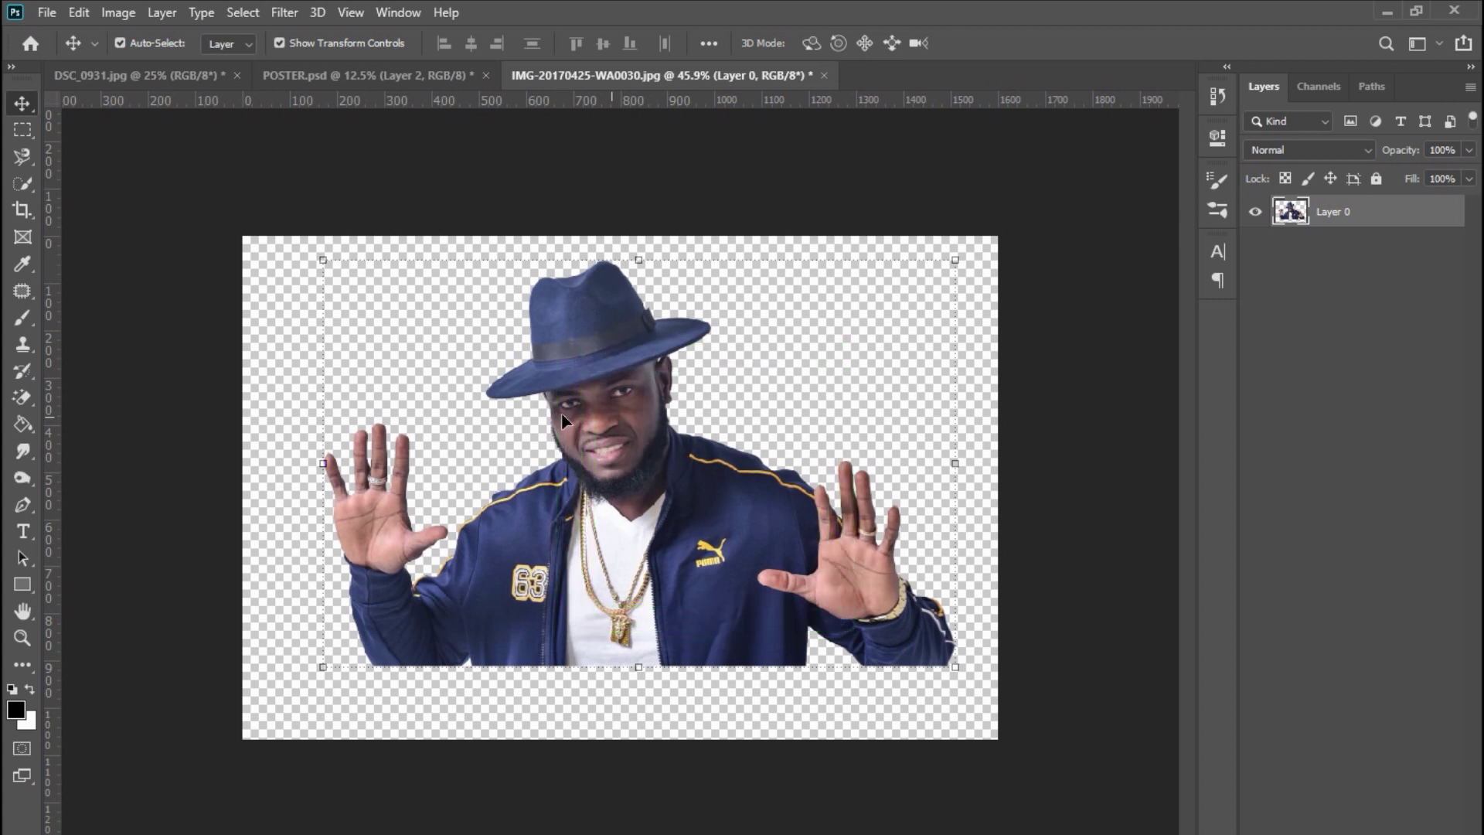
{"action": "left_click_drag", "start_coordinate": [586, 418], "coordinate": [581, 491]}
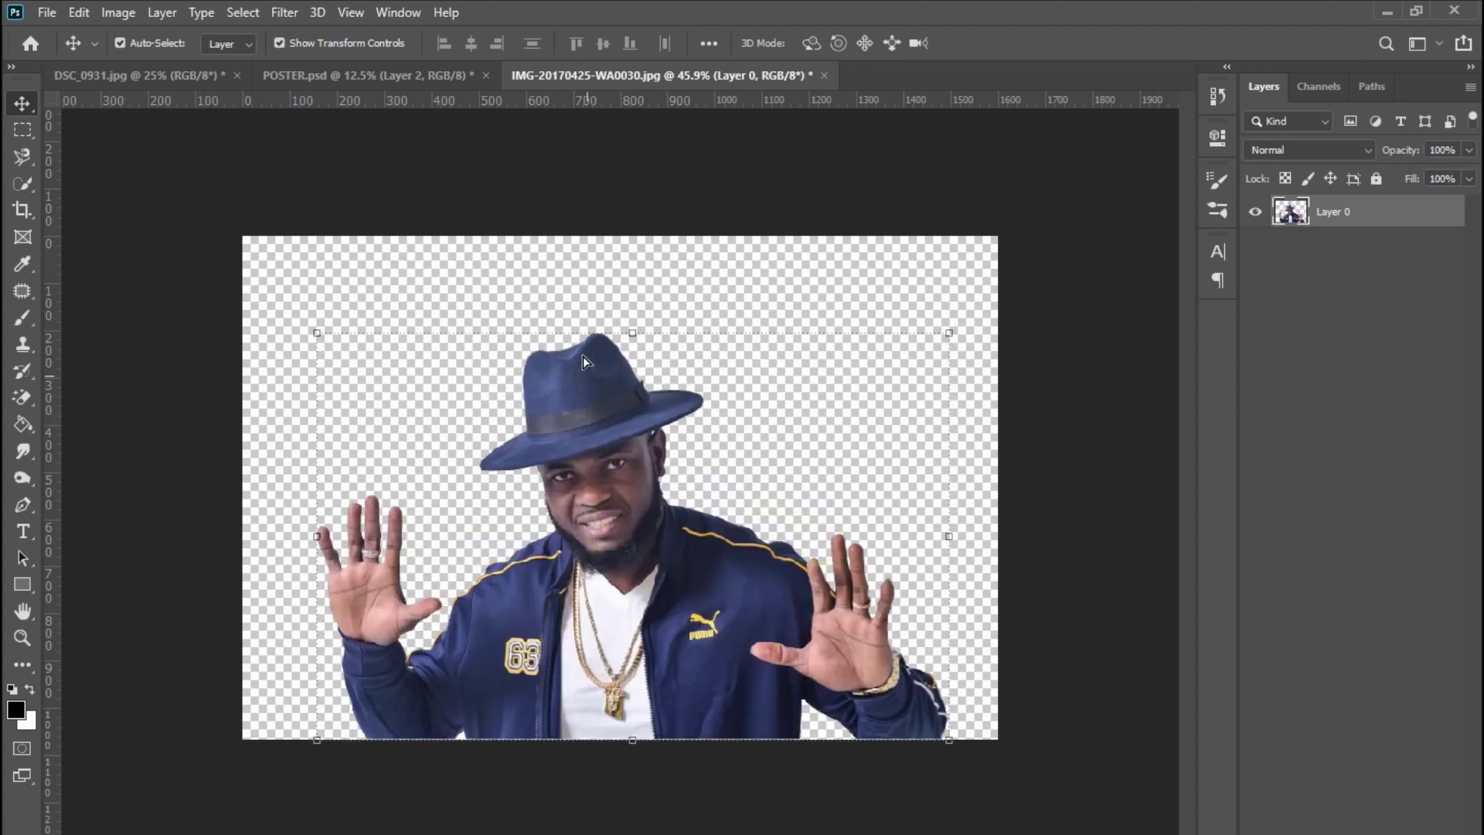
{"action": "left_click_drag", "start_coordinate": [617, 401], "coordinate": [605, 401]}
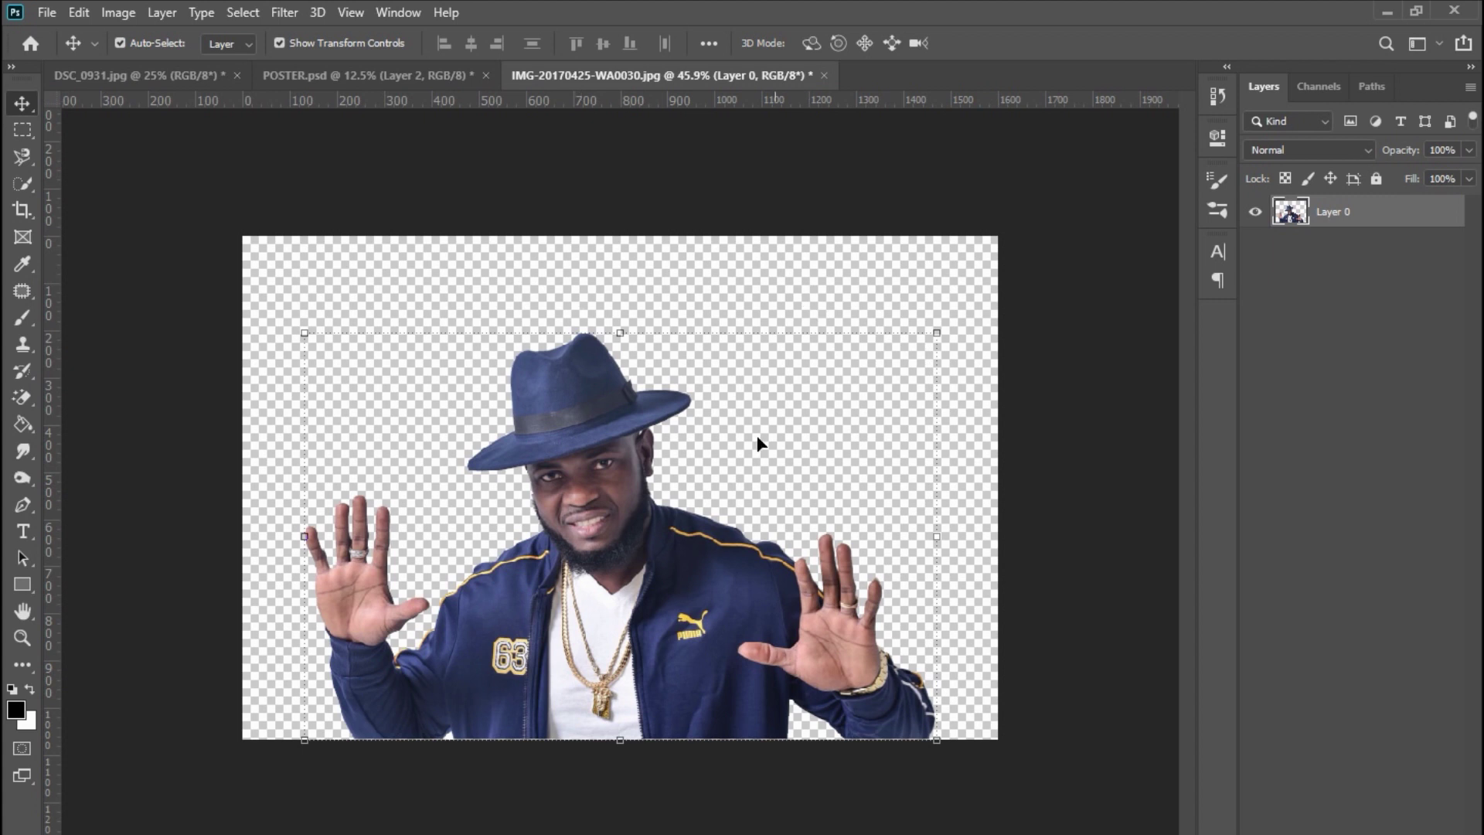
{"action": "key", "text": "ctrl+z"}
{"action": "key", "text": "ctrl+z"}
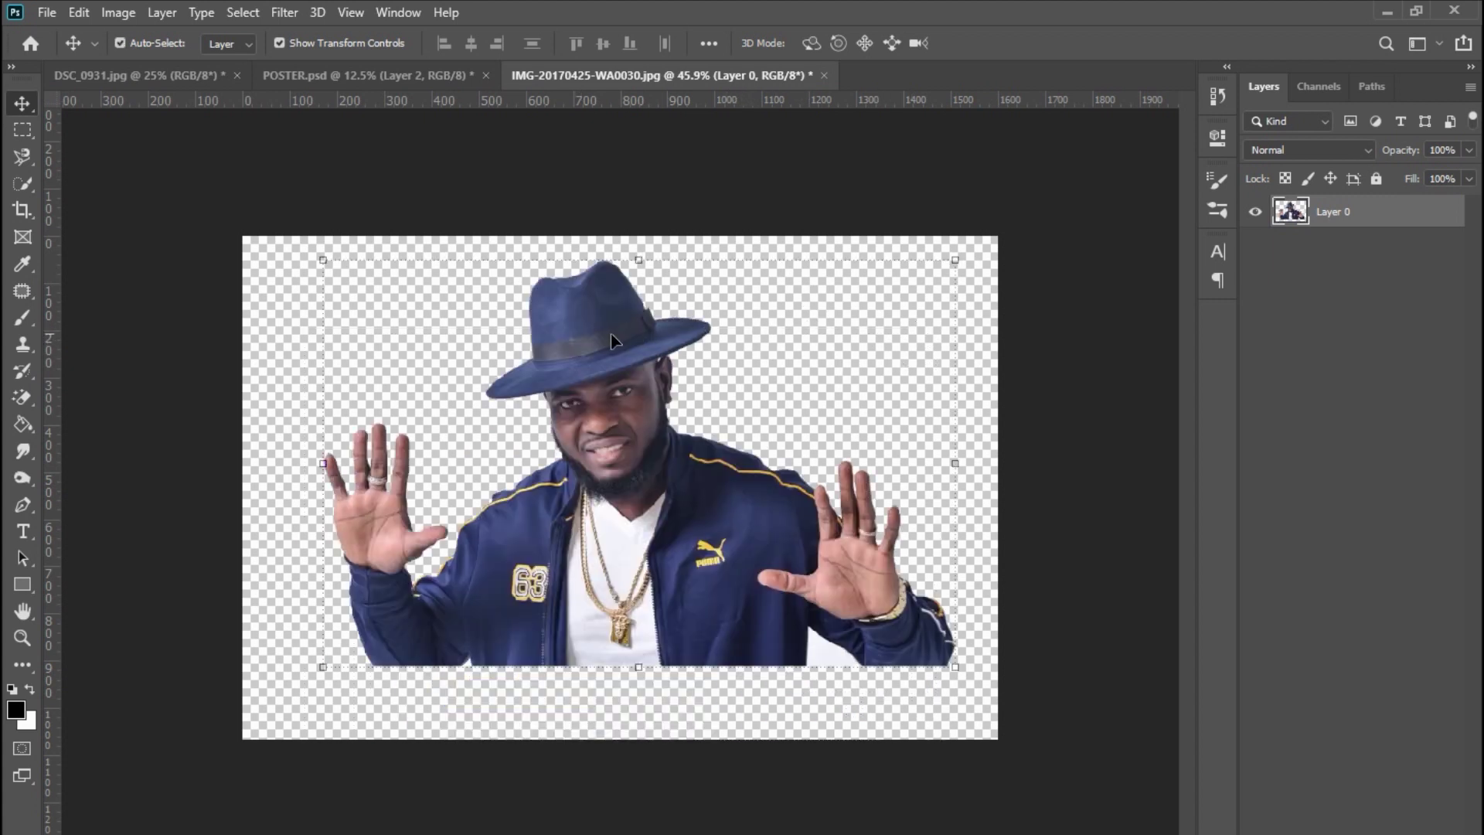
{"action": "key", "text": "ctrl"}
{"action": "key", "text": "ctrl+z"}
{"action": "key", "text": "ctrl+z"}
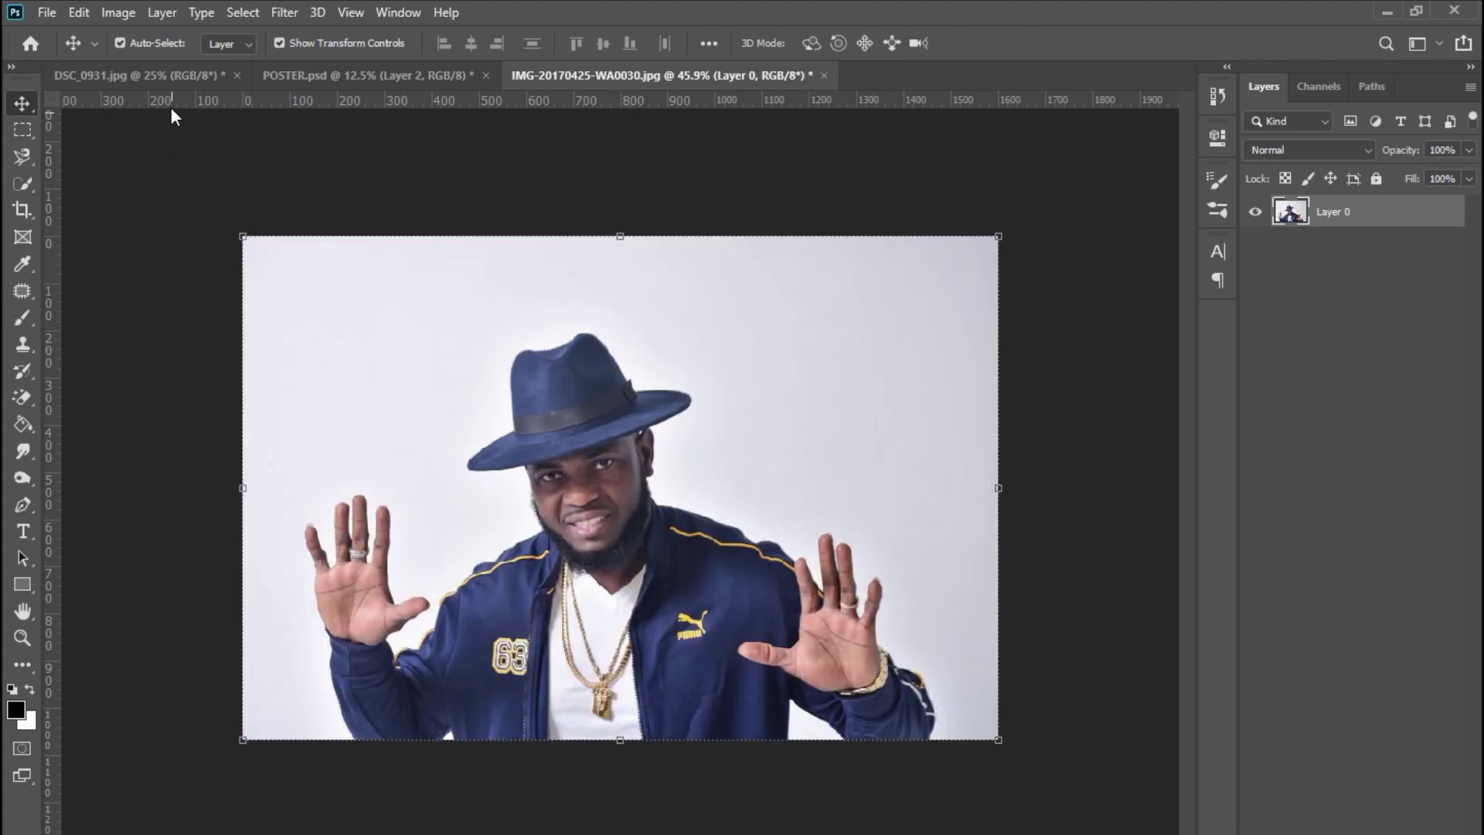
{"action": "left_click", "coordinate": [169, 76]}
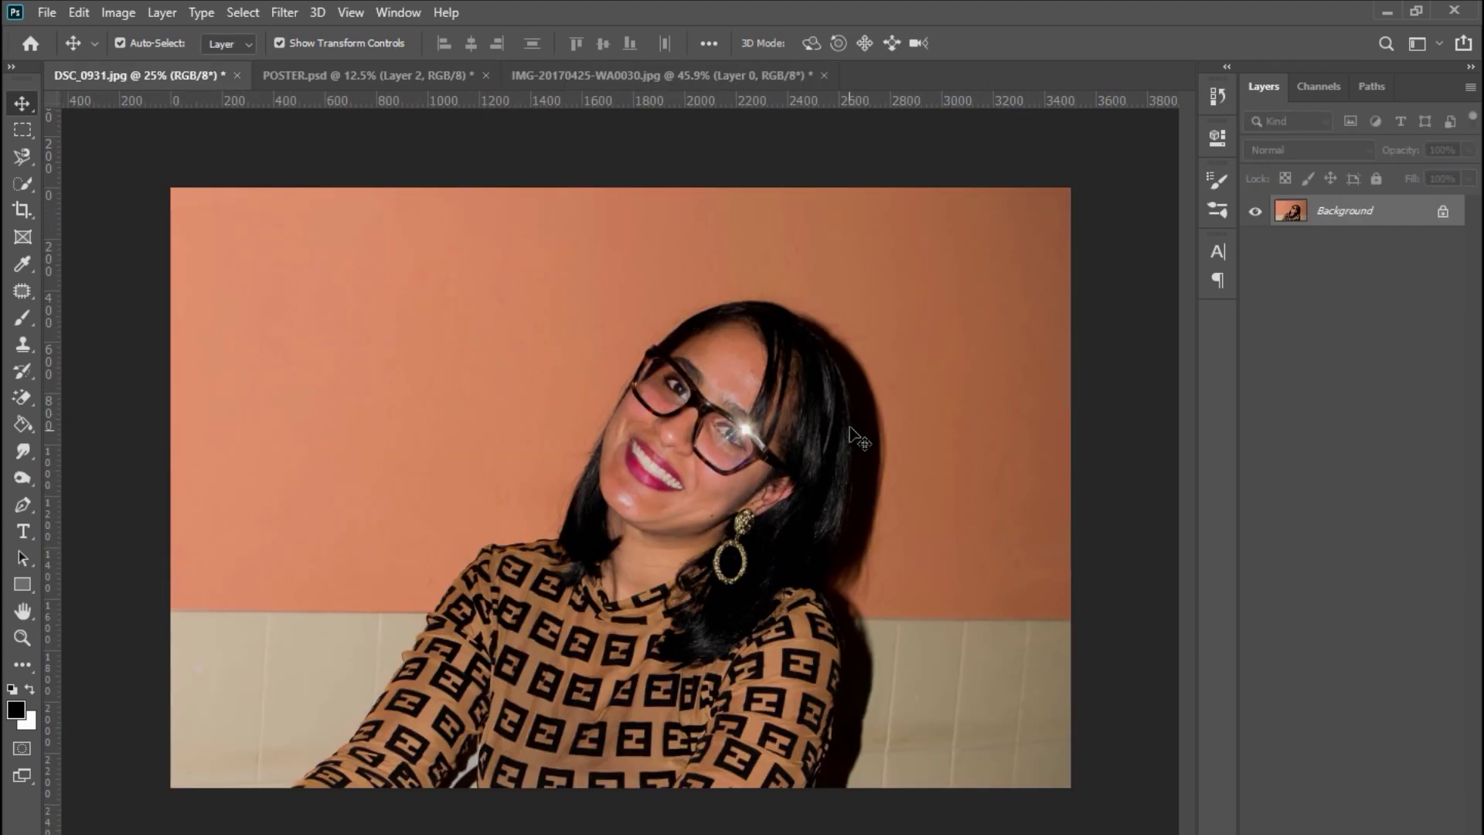
- Test Magic Eraser clicks on the orange wall, hair edge and beige walls, undoing each, then switch to POSTER.psd
{"action": "left_click", "coordinate": [24, 397]}
{"action": "left_click", "coordinate": [982, 290]}
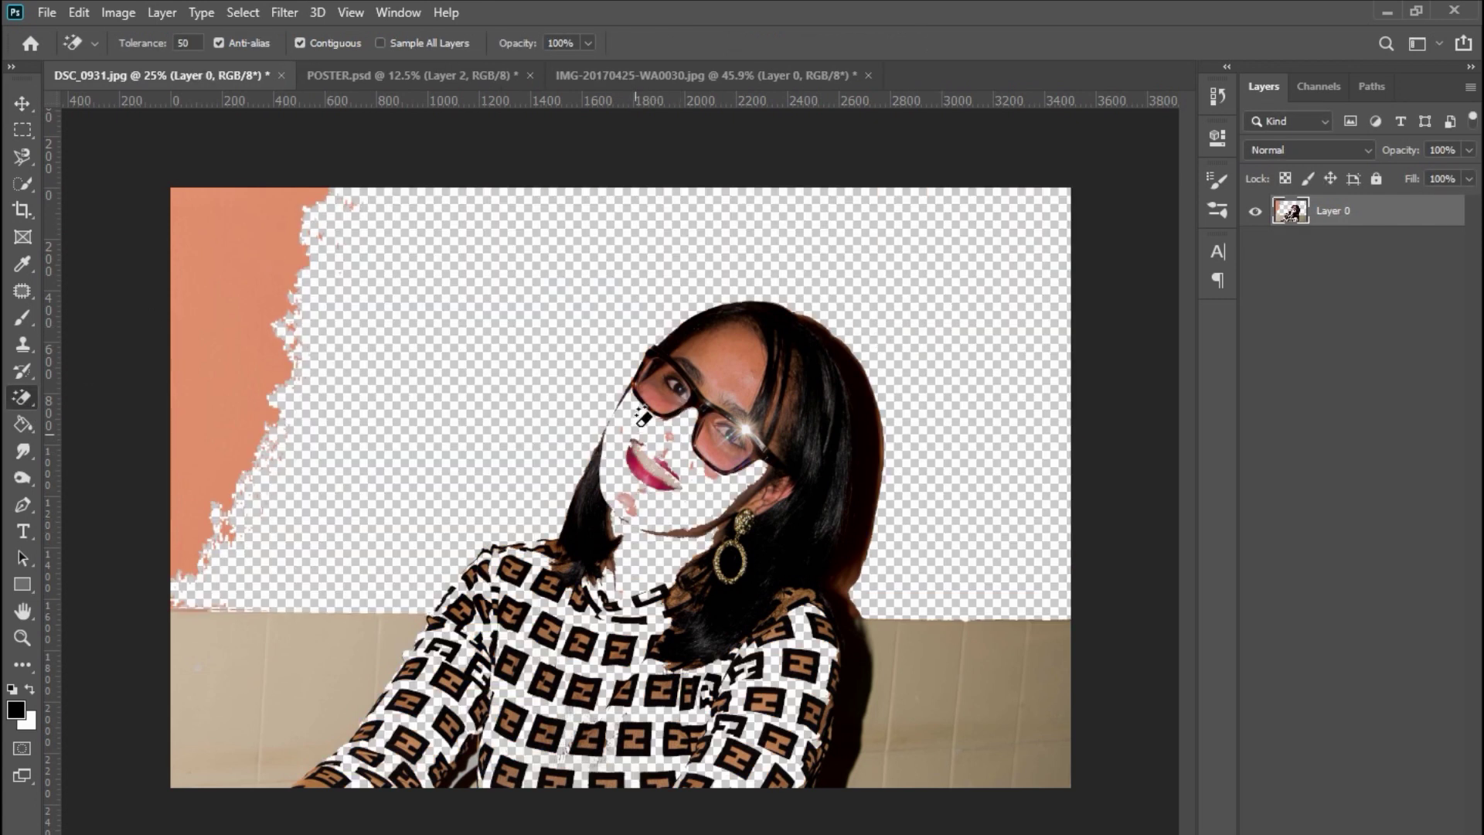
{"action": "key", "text": "ctrl+z"}
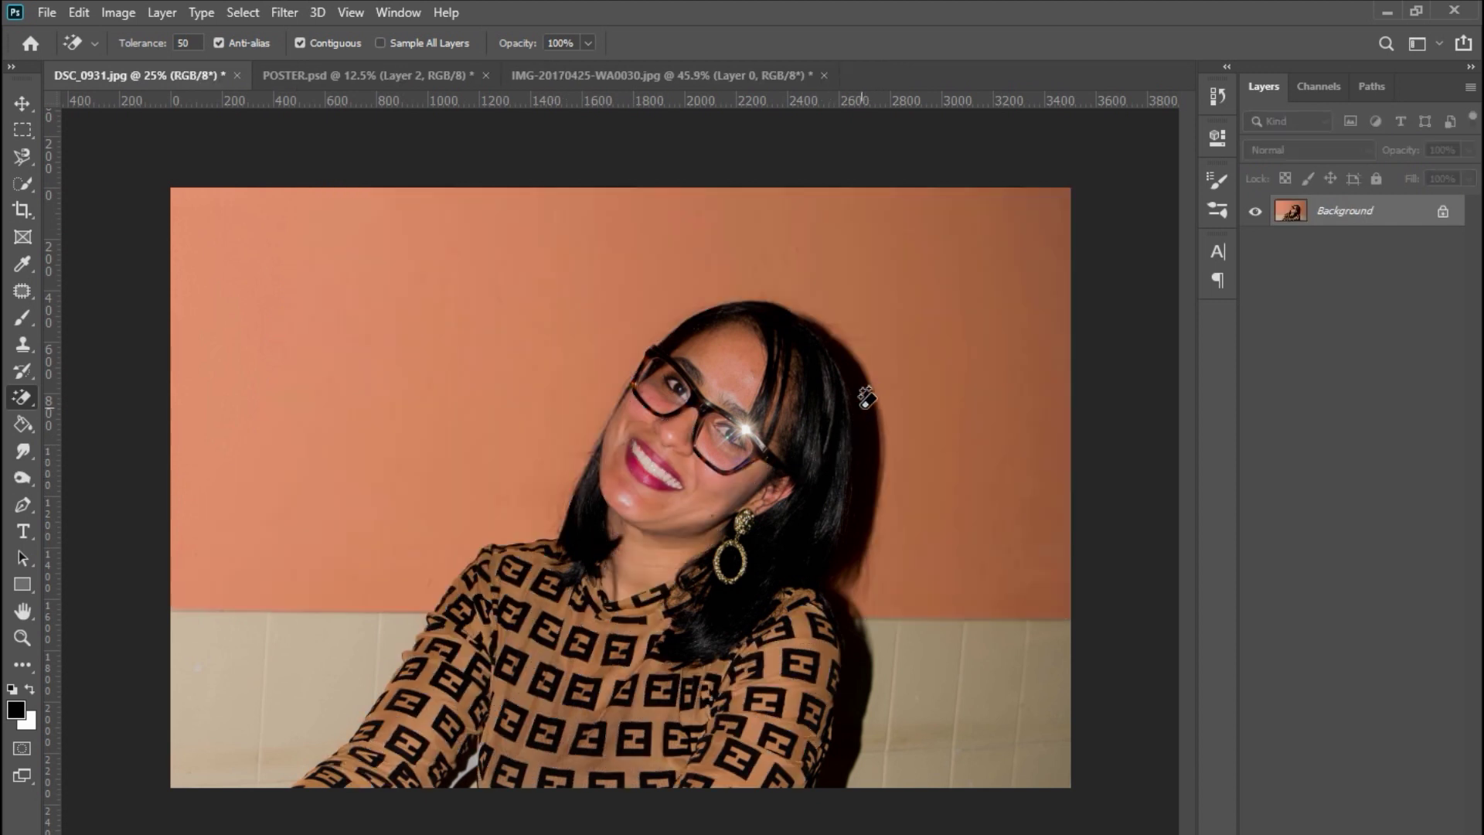
{"action": "left_click", "coordinate": [866, 397]}
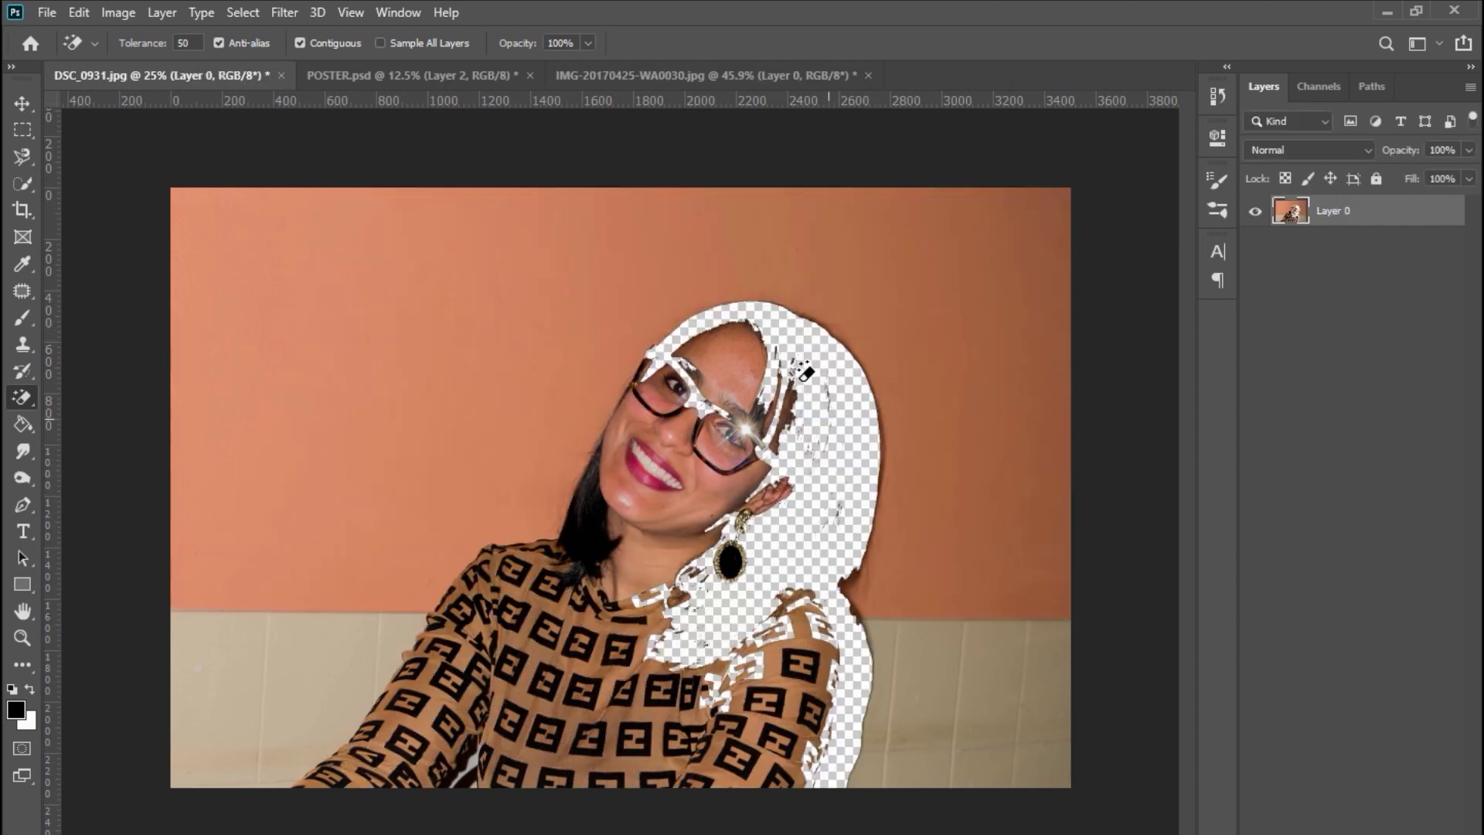
{"action": "key", "text": "ctrl+z"}
{"action": "left_click", "coordinate": [943, 656]}
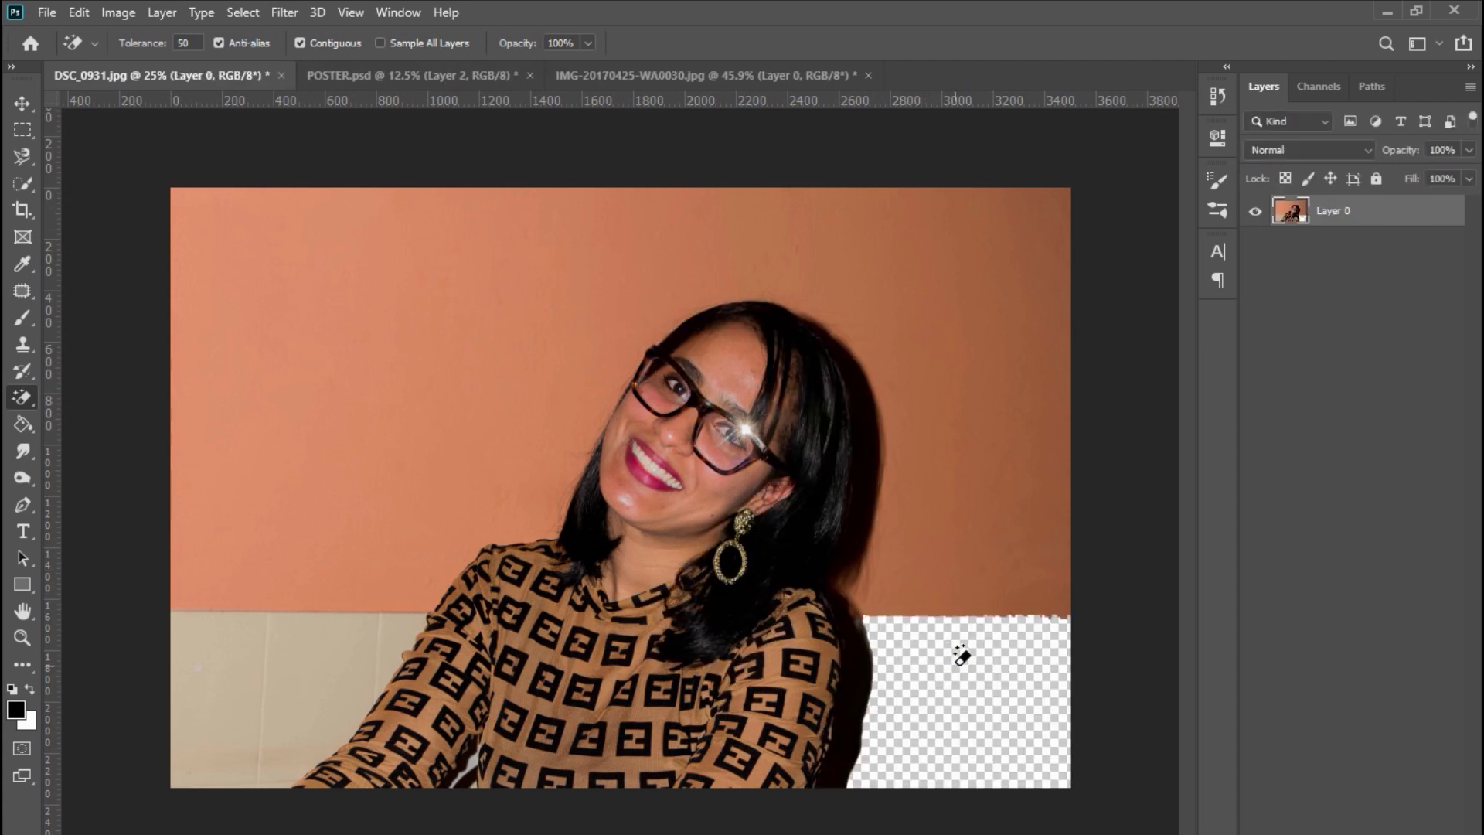
{"action": "key", "text": "ctrl+z"}
{"action": "left_click", "coordinate": [317, 662]}
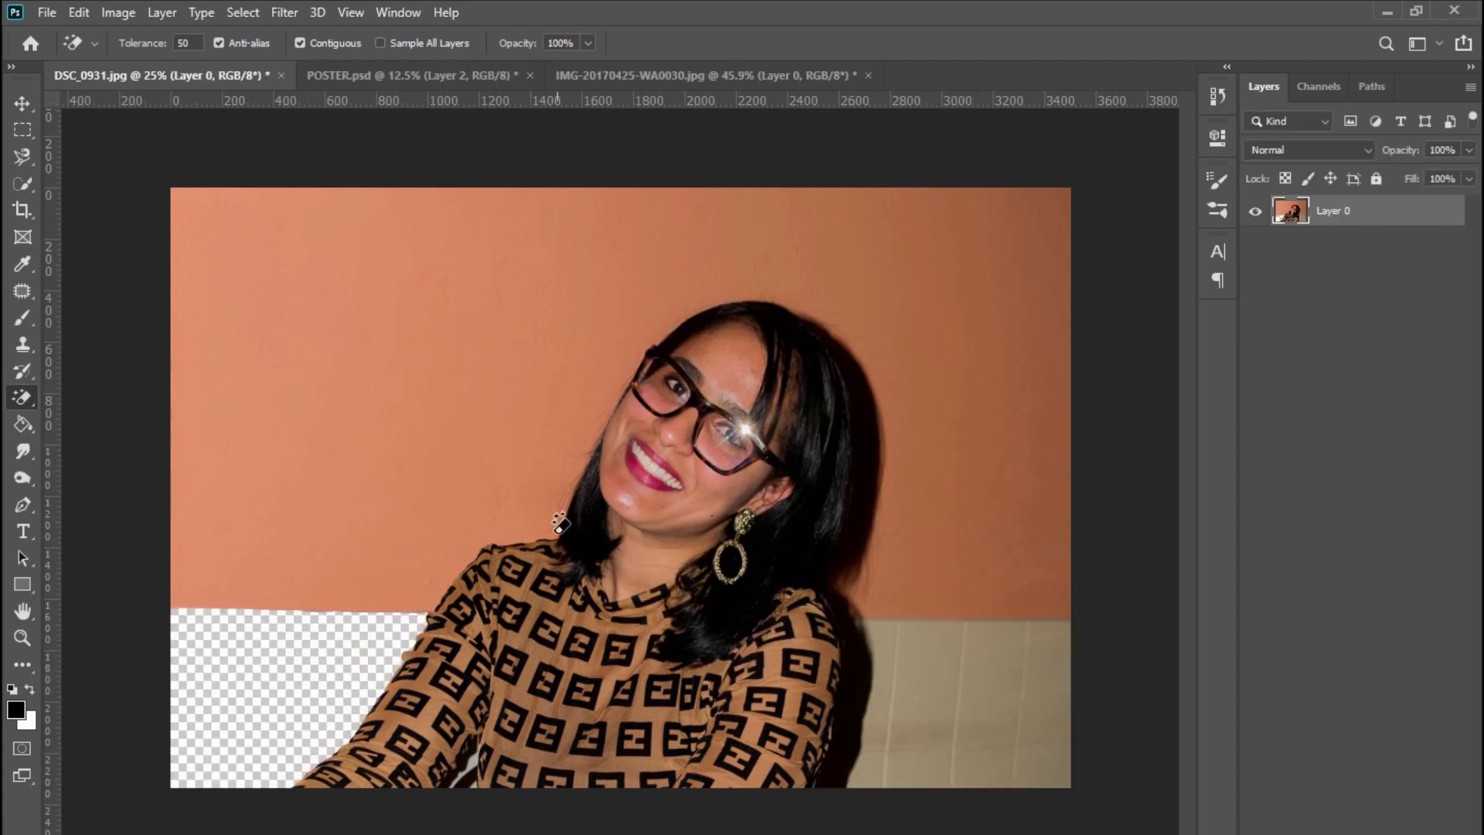
{"action": "key", "text": "ctrl+z"}
{"action": "left_click", "coordinate": [387, 75]}
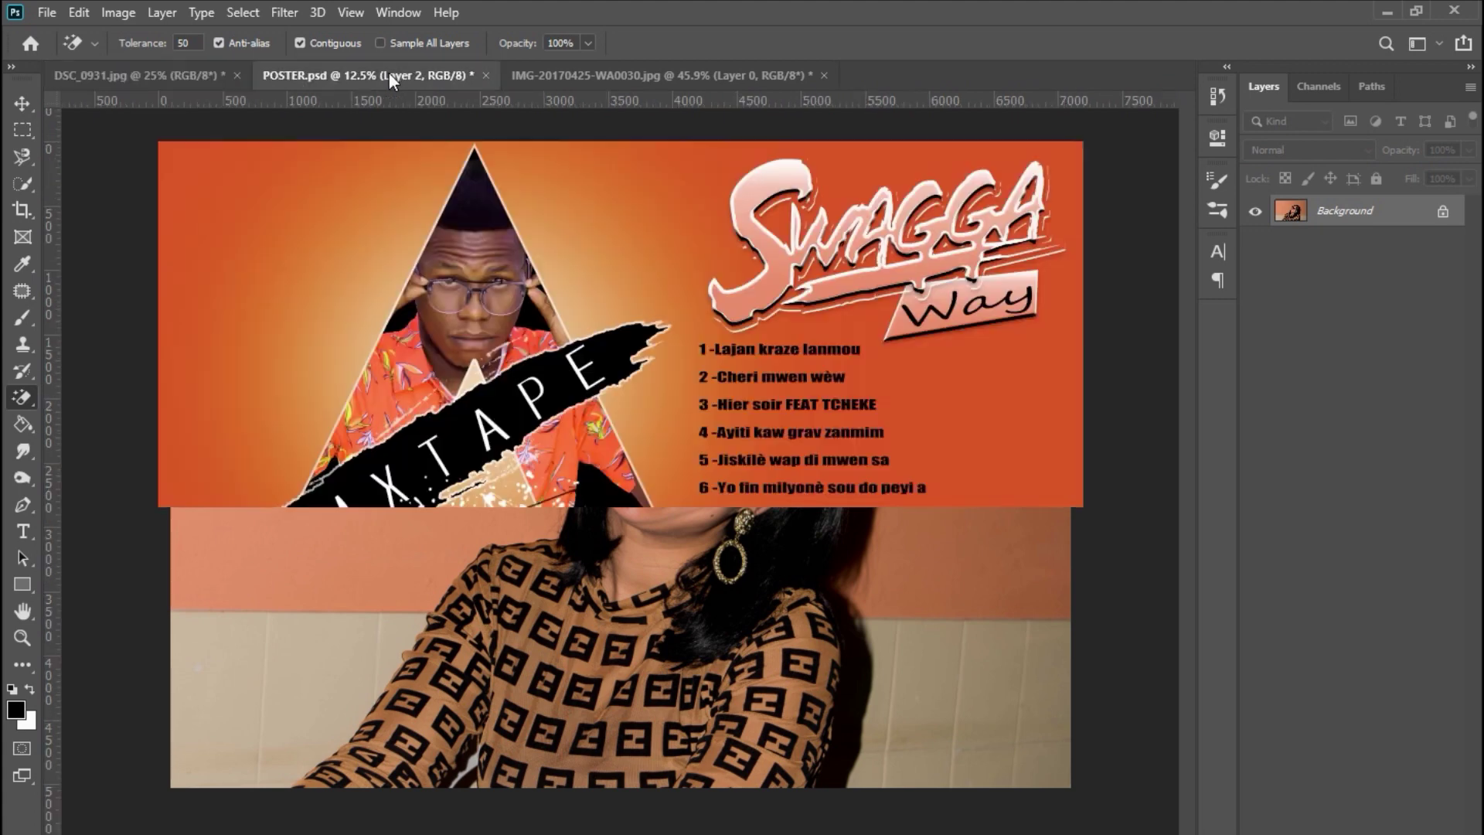
- Switch to IMG-20170425-WA0030.jpg and erase its light grey backdrop with one Magic Eraser click
{"action": "left_click", "coordinate": [545, 75]}
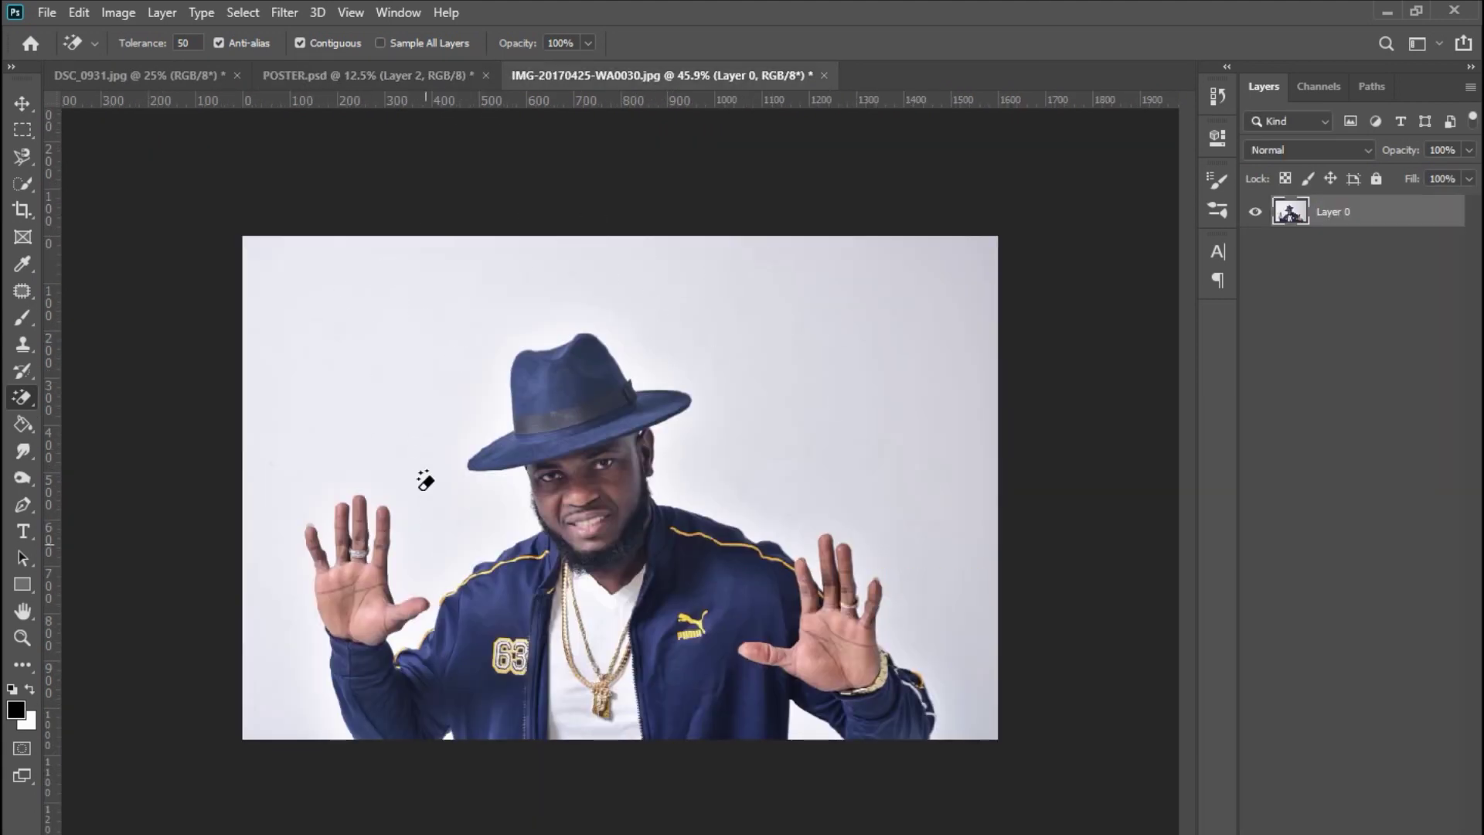
{"action": "left_click", "coordinate": [764, 295]}
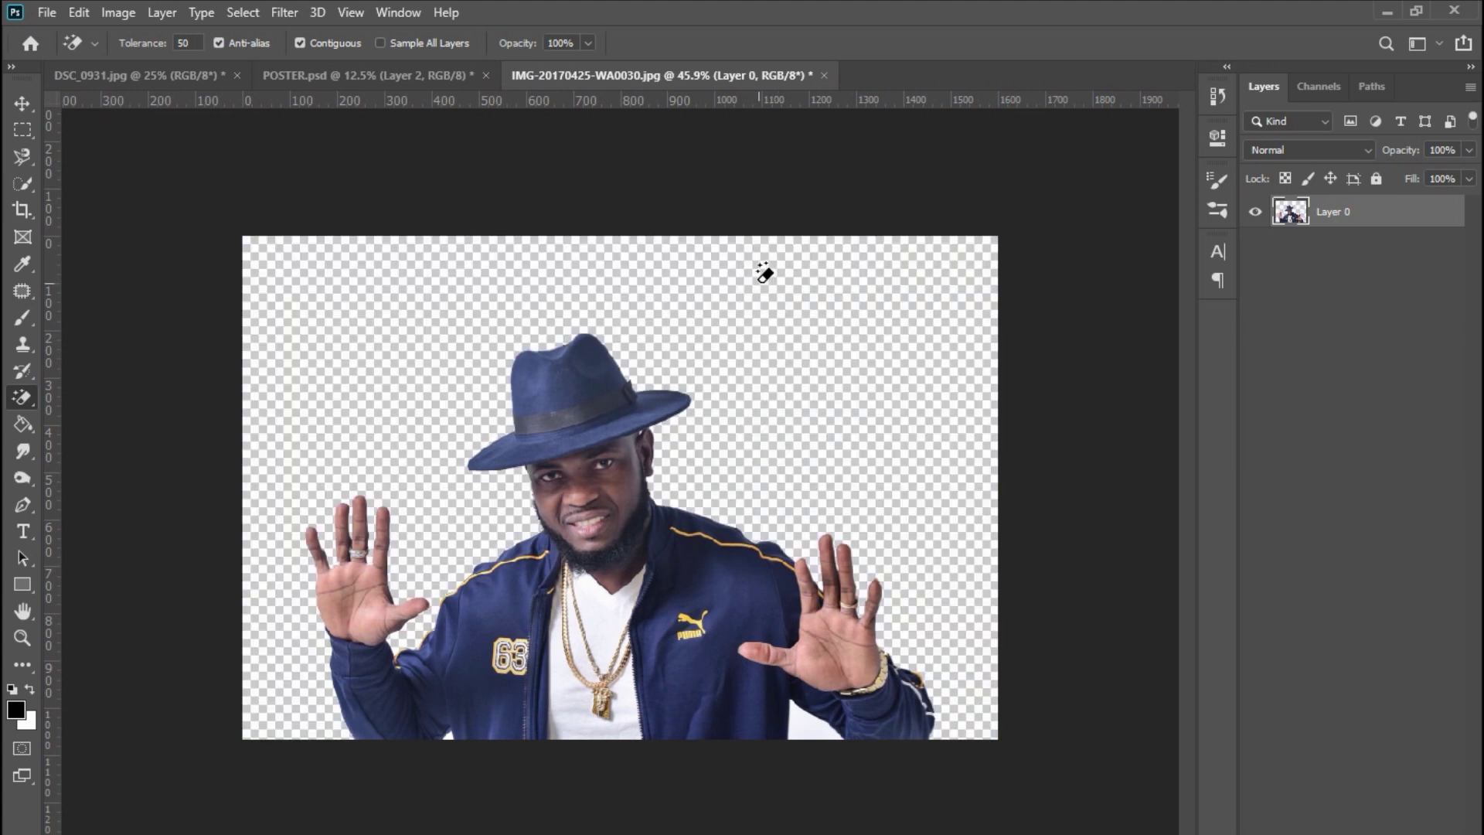